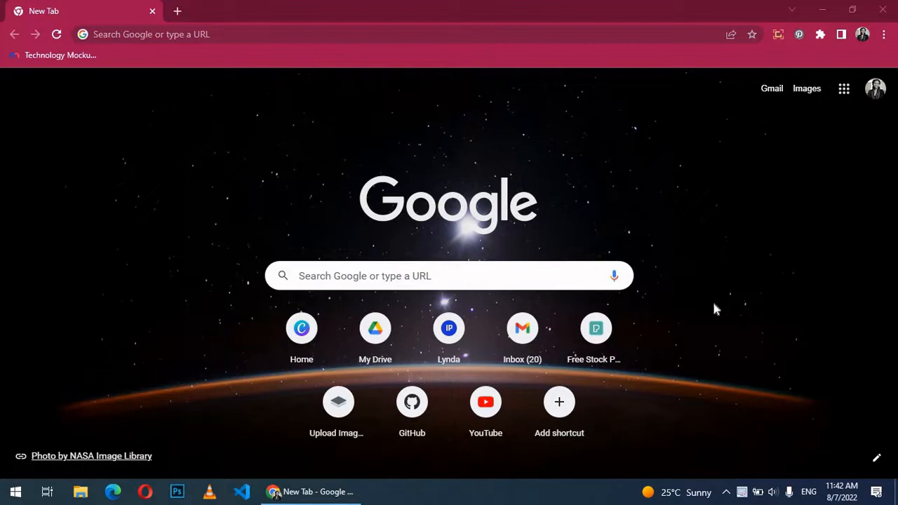
# Step: Load canva.com in Chrome using the address bar's autocompletion
pyautogui.click(274, 491)
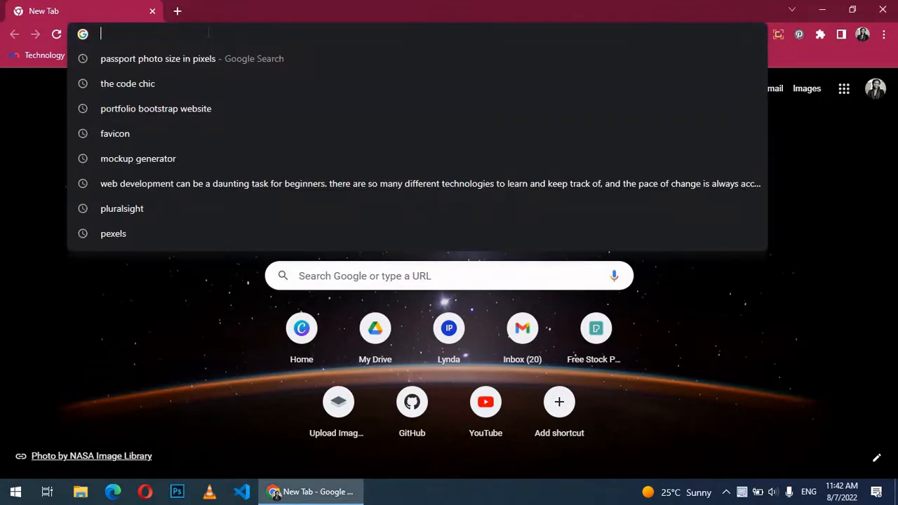
pyautogui.write('canva.com')
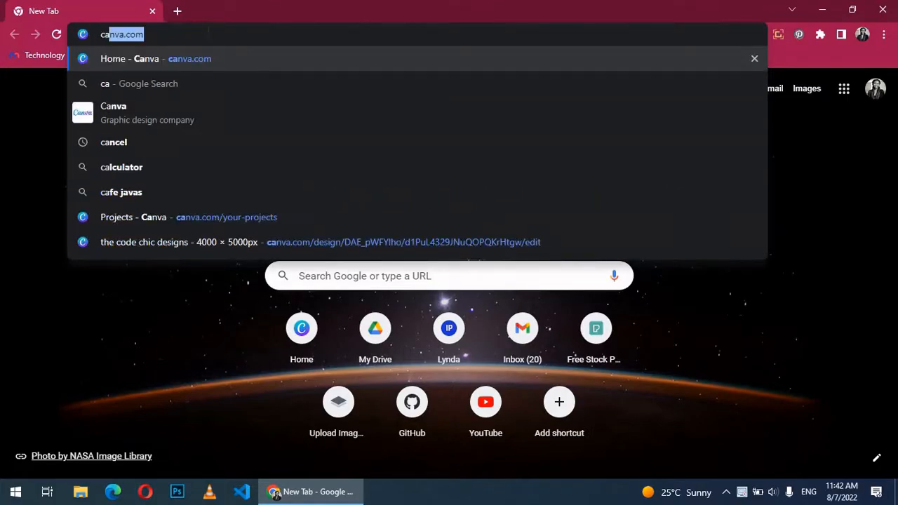
pyautogui.press('Return')
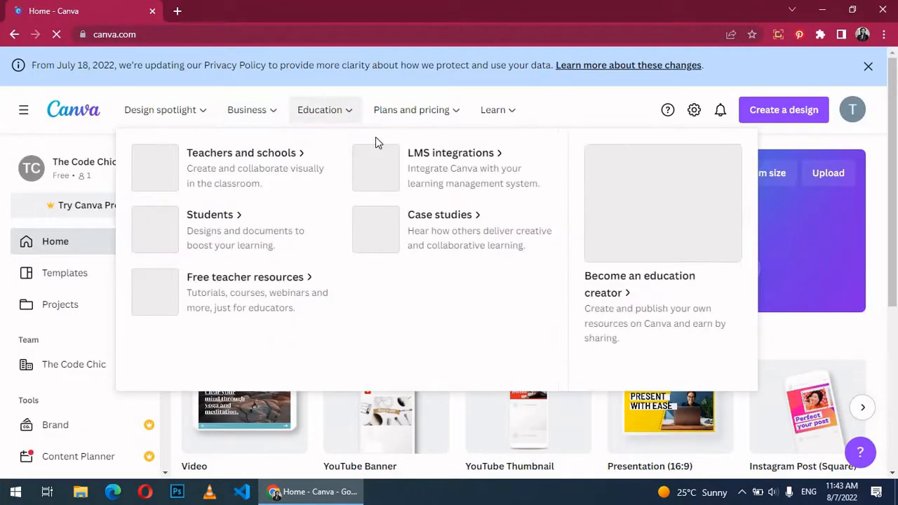
# Step: Search Canva for 'invoice' and create a blank A4 Invoice design from the results
pyautogui.moveTo(206, 115)
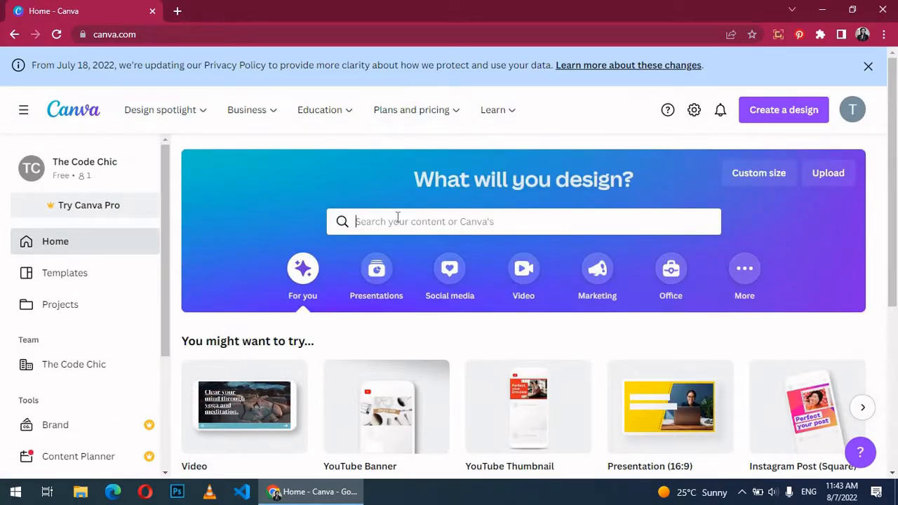
pyautogui.click(397, 221)
pyautogui.write('invoice')
pyautogui.press('Return')
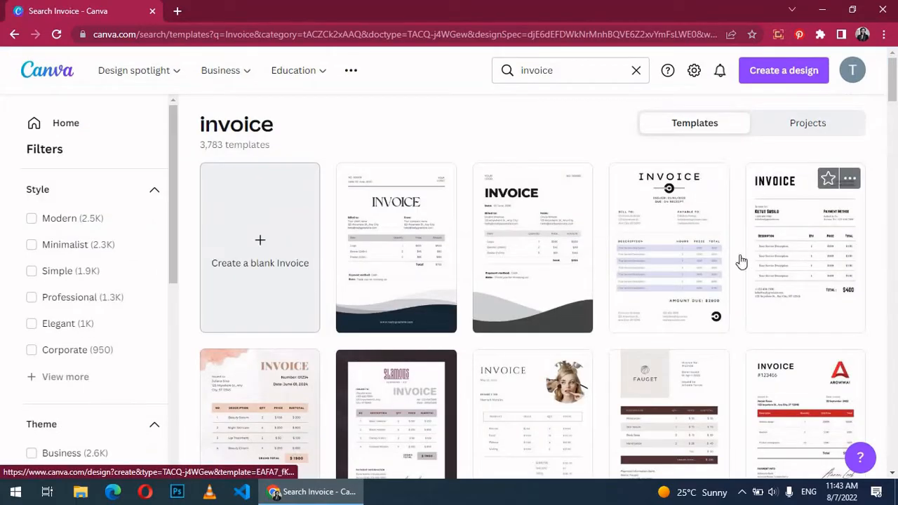
pyautogui.scroll(-1, 545, 218)
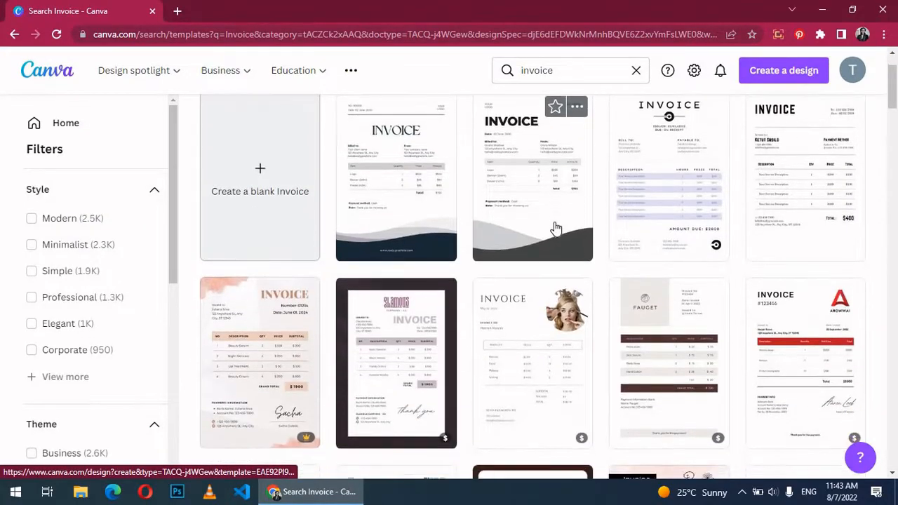
pyautogui.scroll(-2, 555, 228)
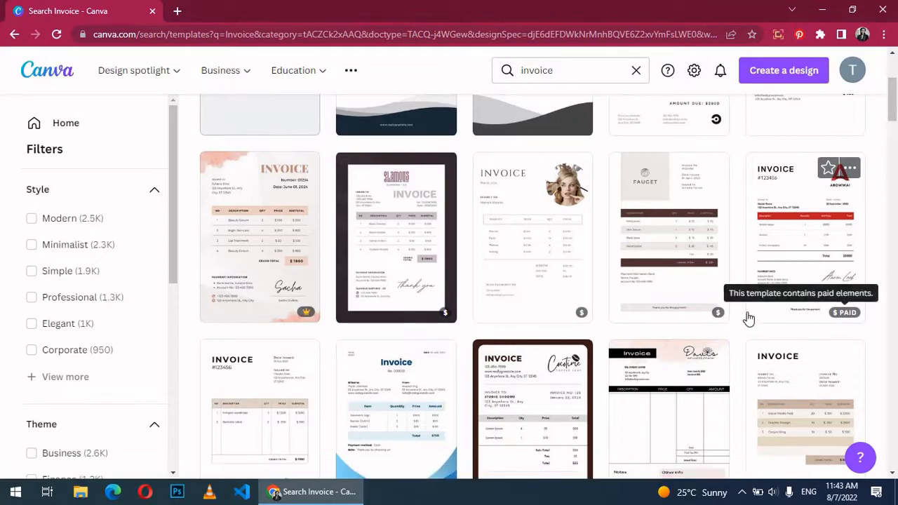
pyautogui.scroll(3, 403, 261)
pyautogui.click(279, 251)
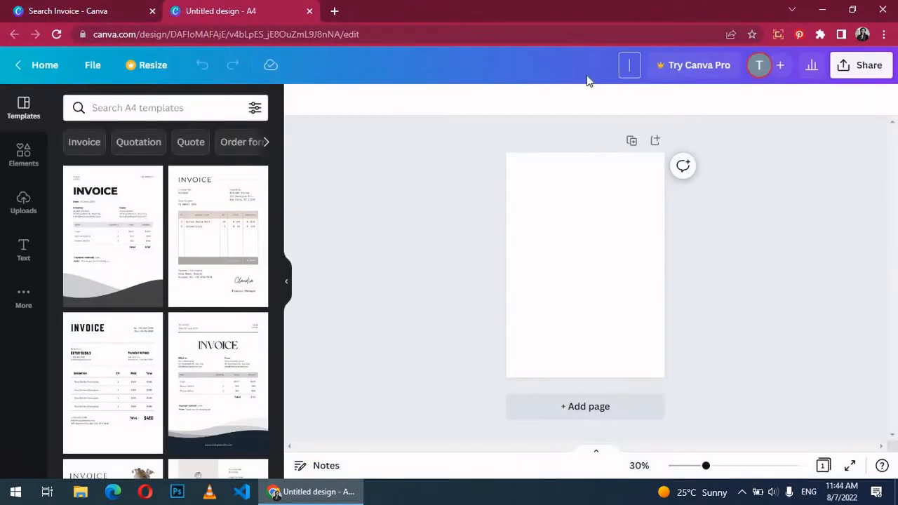
# Step: Add a 'Logo' heading in the top-left corner of the page
pyautogui.click(593, 258)
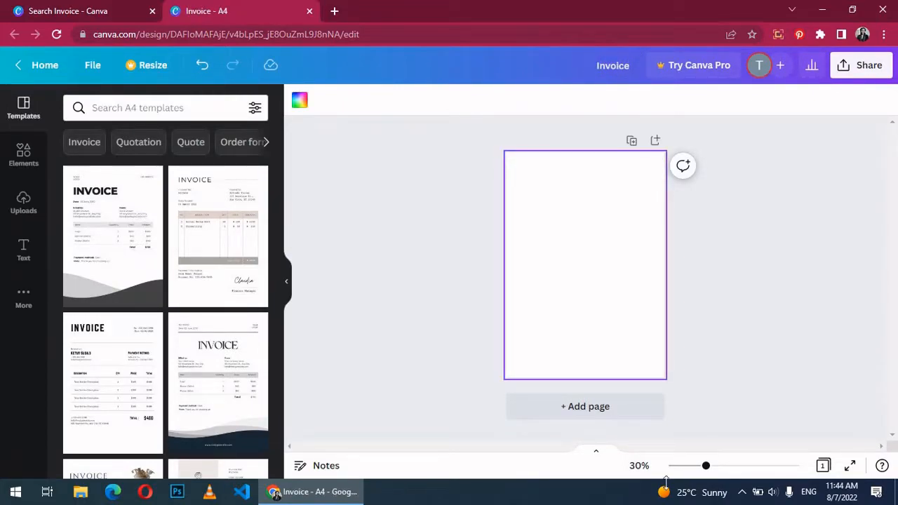
pyautogui.moveTo(703, 469)
pyautogui.mouseDown()
pyautogui.moveTo(715, 467)
pyautogui.moveTo(707, 468)
pyautogui.mouseUp()
pyautogui.click(286, 282)
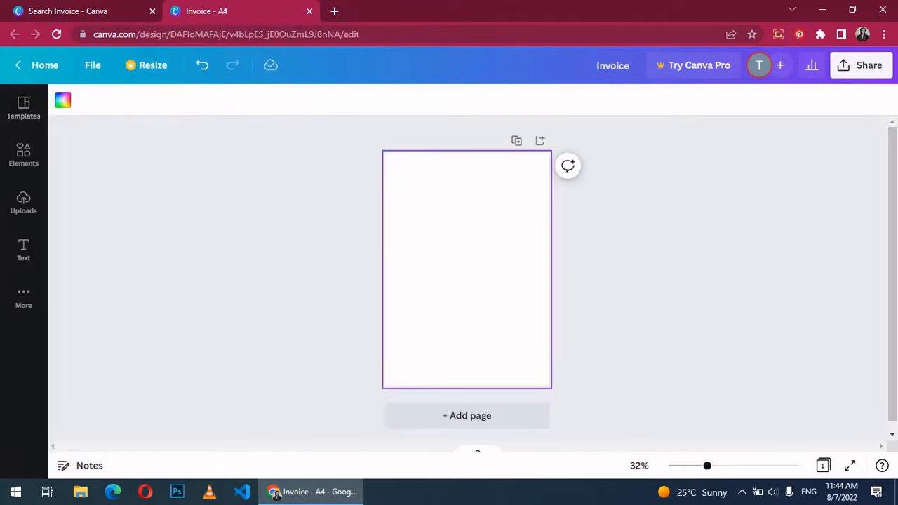
pyautogui.click(25, 251)
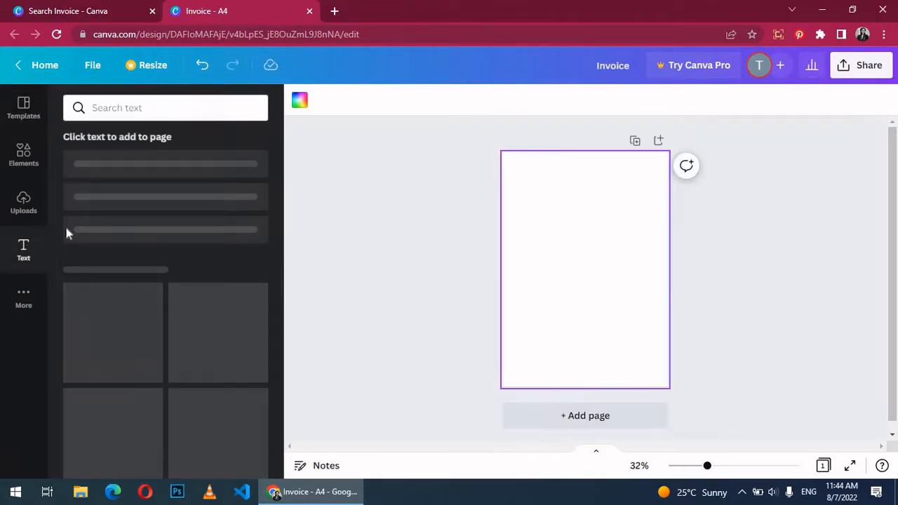
pyautogui.click(160, 187)
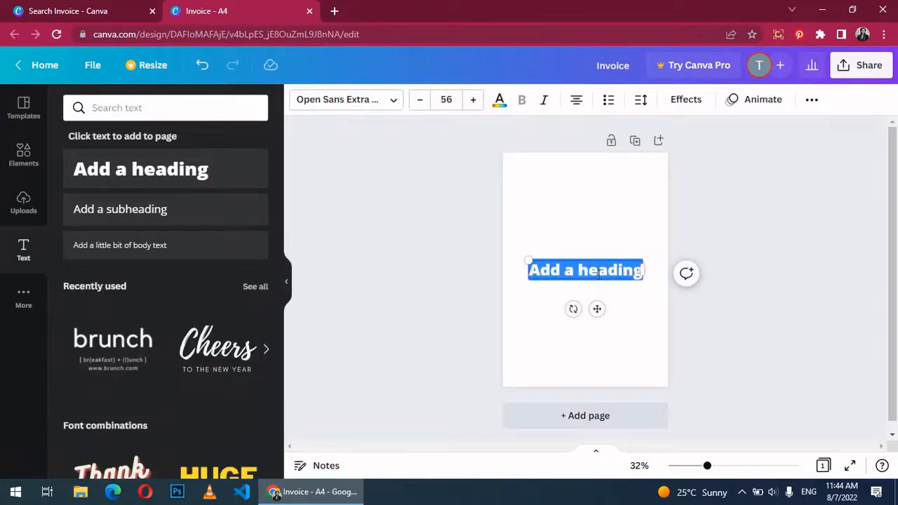
pyautogui.write('Logo')
pyautogui.moveTo(588, 271); pyautogui.dragTo(541, 181)
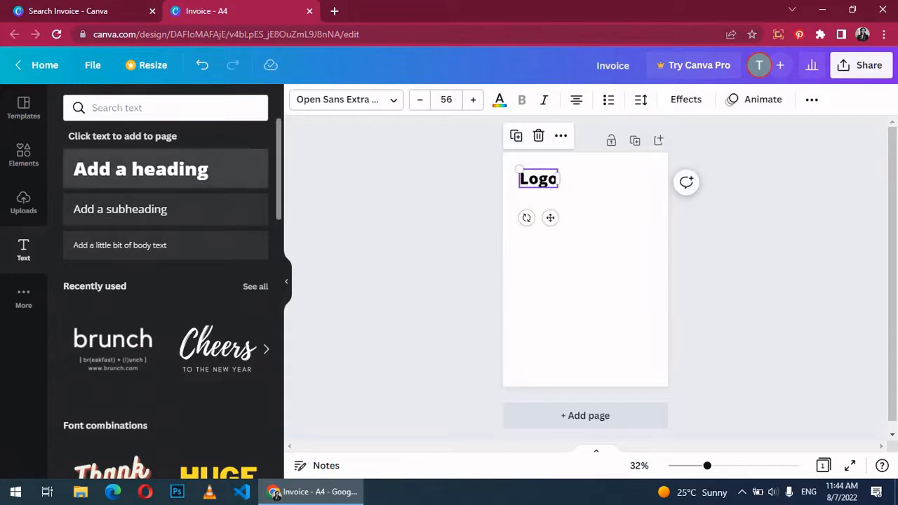
# Step: Add an 'INVOICE' heading below Logo
pyautogui.click(184, 173)
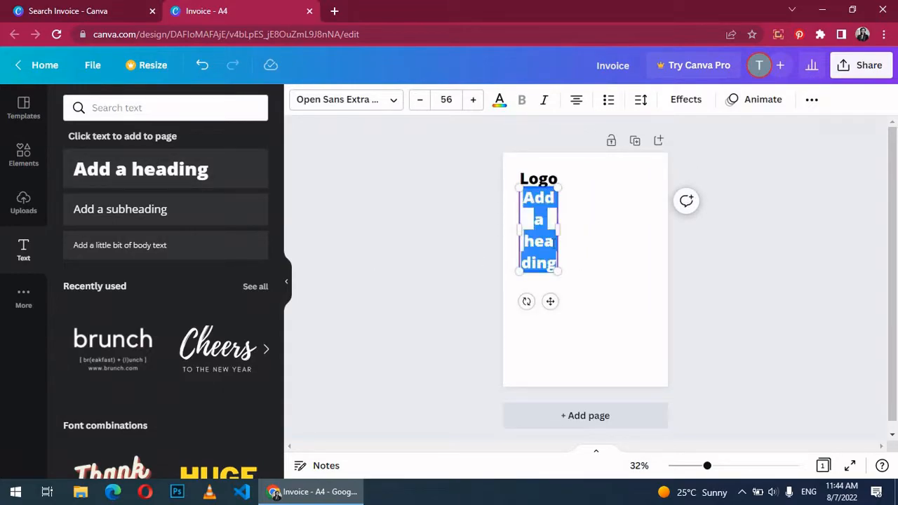
pyautogui.write('INVOICE')
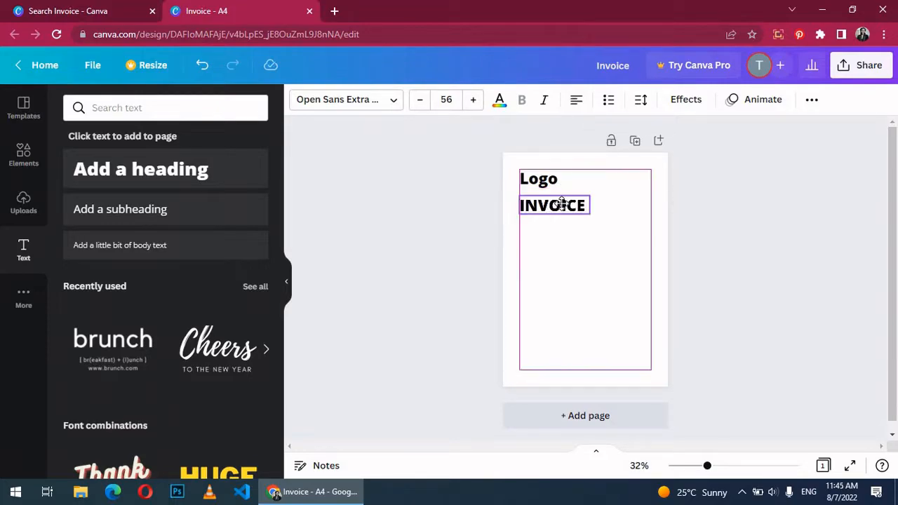
pyautogui.moveTo(562, 204); pyautogui.dragTo(562, 204)
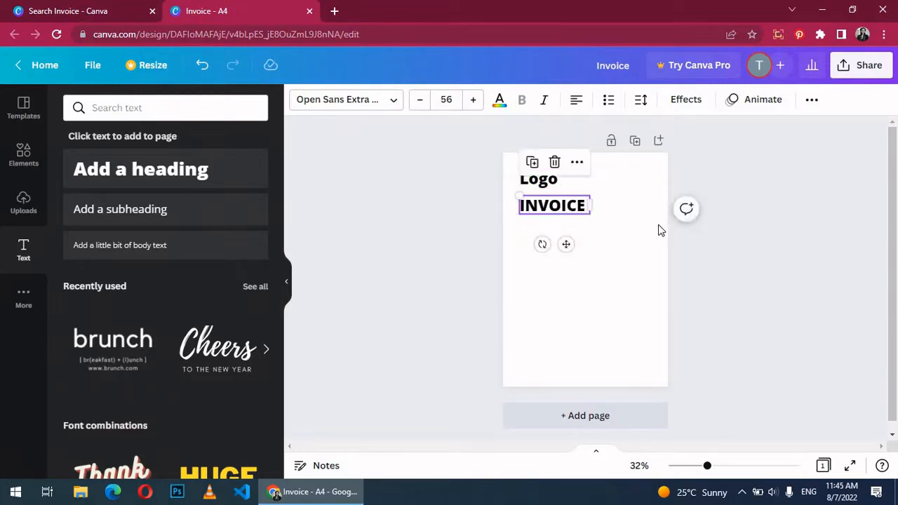
pyautogui.click(701, 274)
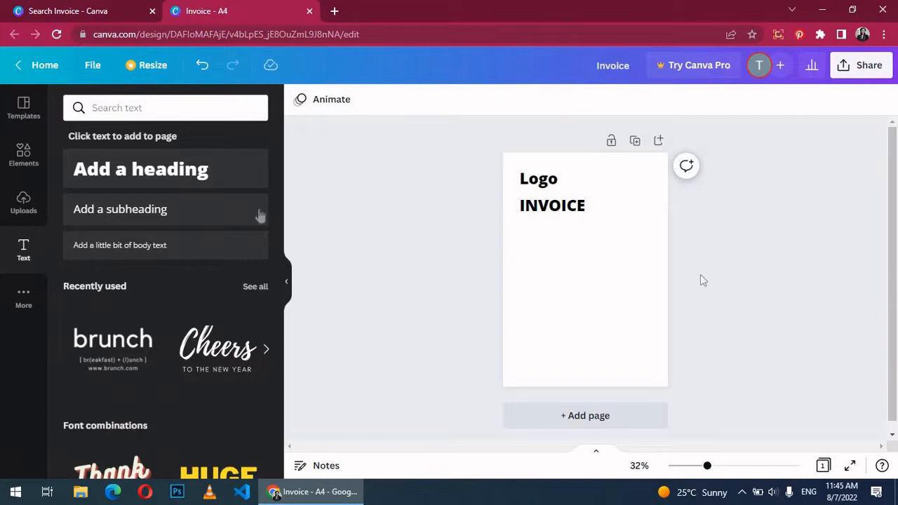
# Step: Add a 'NO. 00001' subheading at the top right beside Logo
pyautogui.click(159, 220)
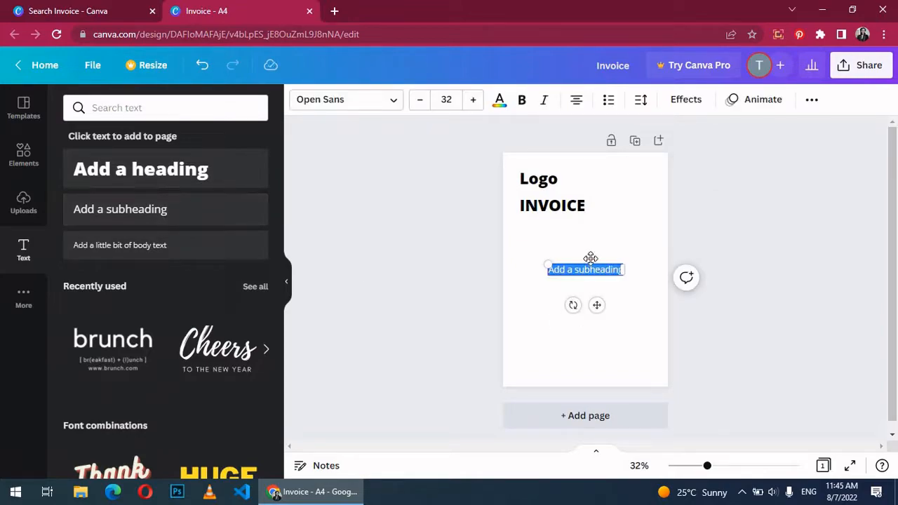
pyautogui.write('NO. 00')
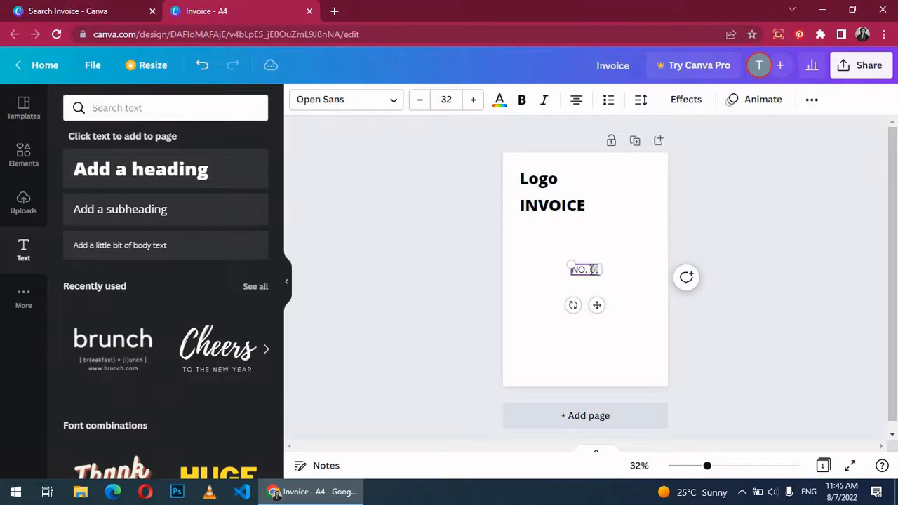
pyautogui.write('001')
pyautogui.moveTo(590, 264); pyautogui.dragTo(628, 169)
pyautogui.click(542, 180)
# Step: Change the heading text font to Fredoka One
pyautogui.doubleClick(543, 176)
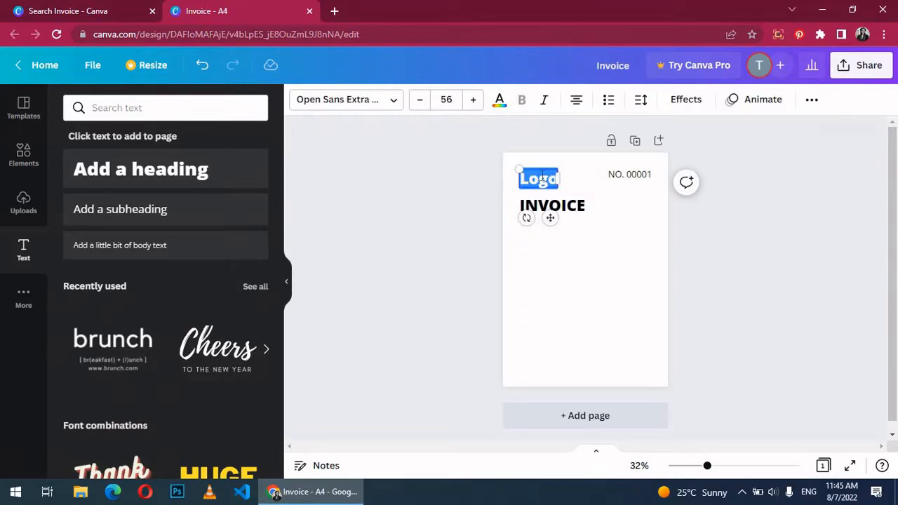
pyautogui.click(344, 99)
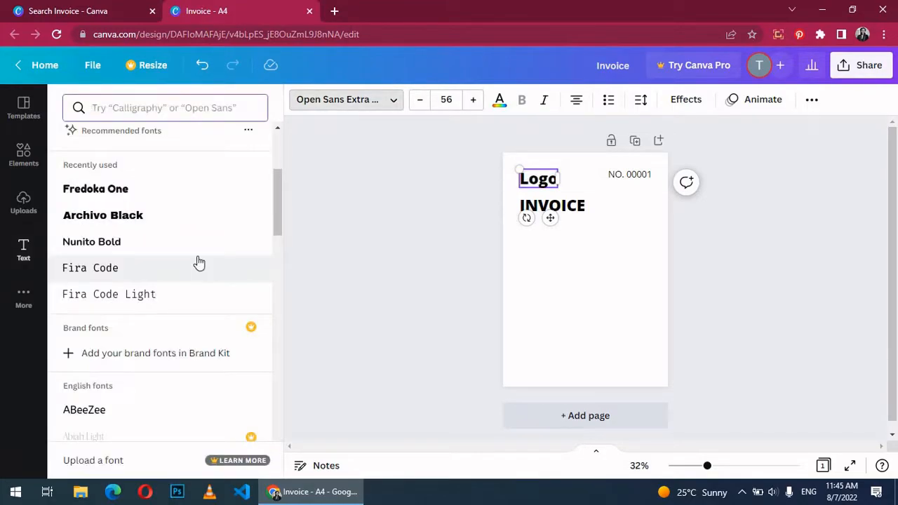
pyautogui.click(146, 190)
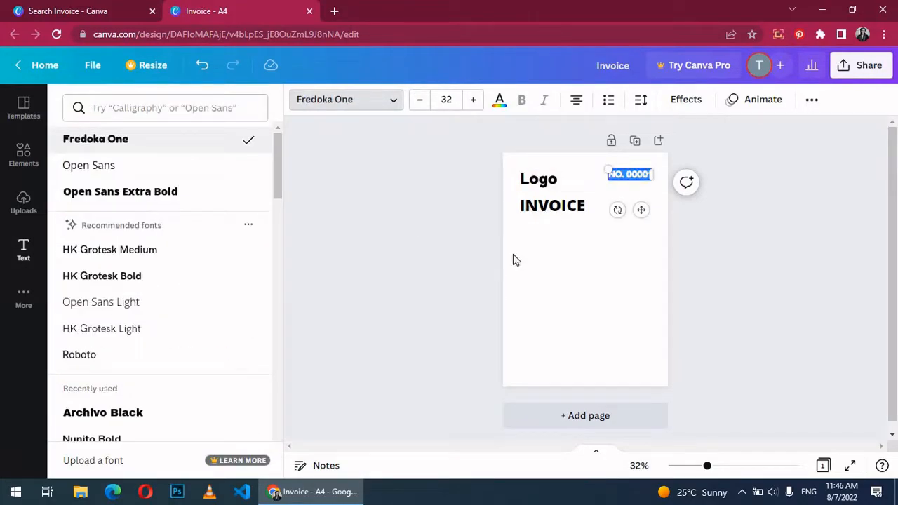
pyautogui.click(718, 248)
# Step: Select the Logo text, bring up its text colour options and start a new browser tab
pyautogui.click(539, 178)
pyautogui.doubleClick(538, 179)
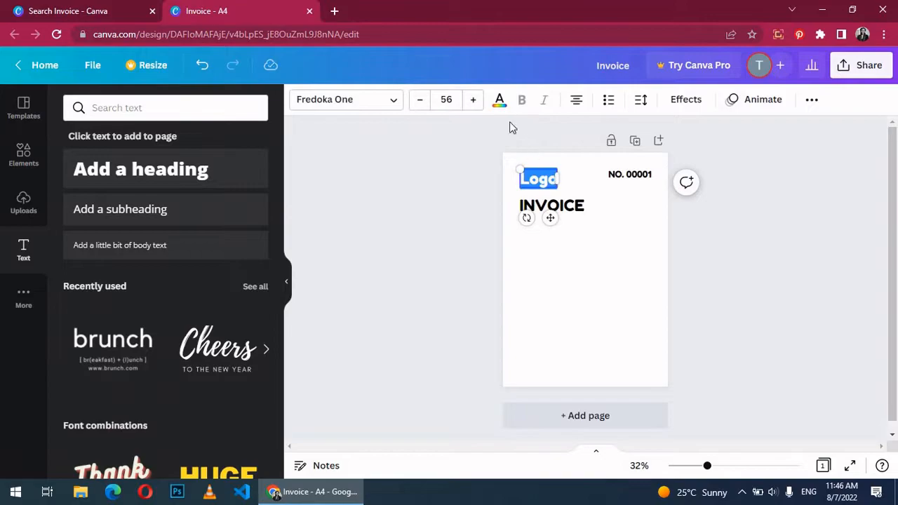
pyautogui.click(499, 98)
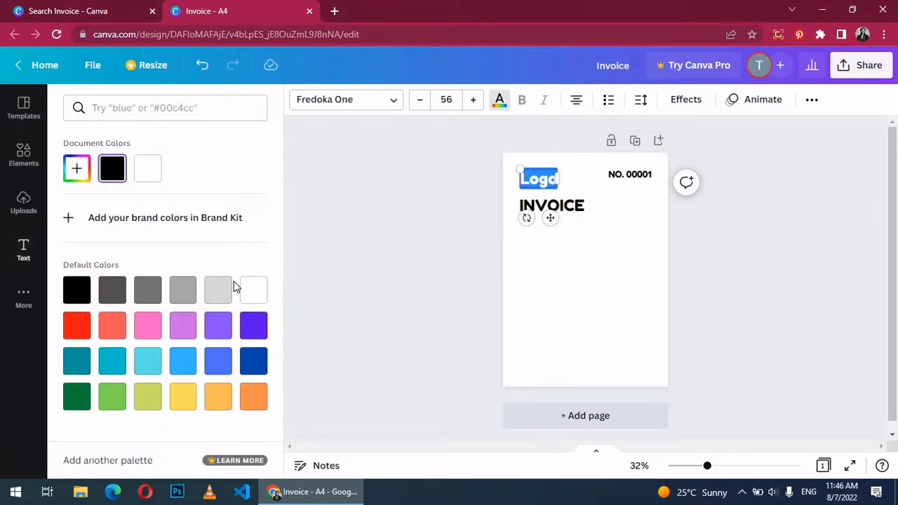
pyautogui.click(340, 10)
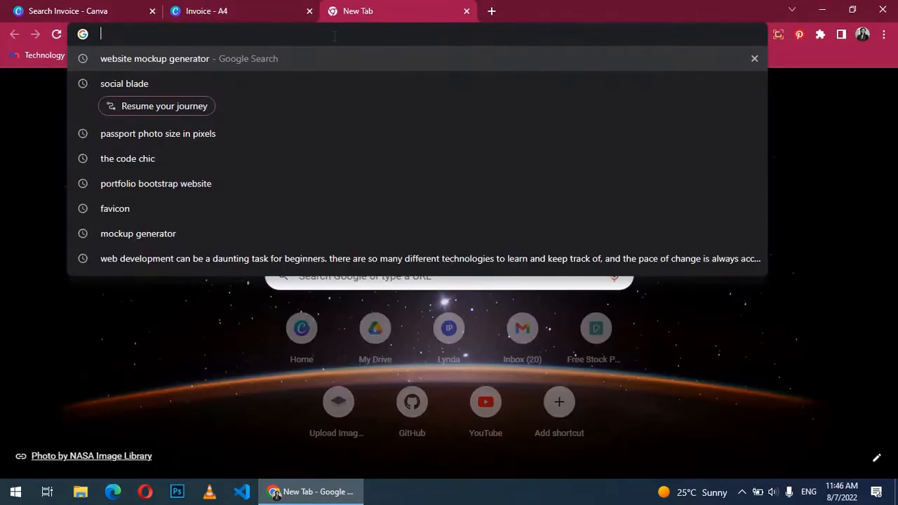
# Step: Find Canva's colour palettes page and search its palettes for BLUE
pyautogui.write('CANVA COLOR')
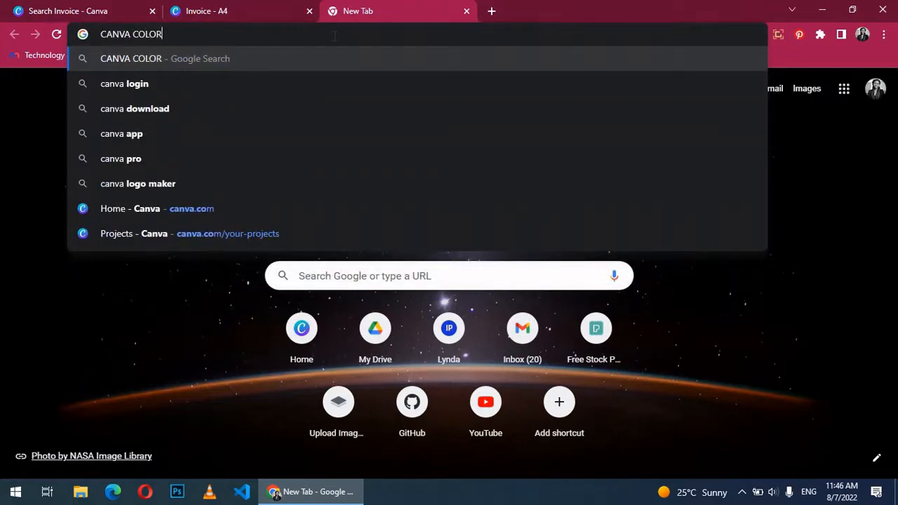
pyautogui.press('Return')
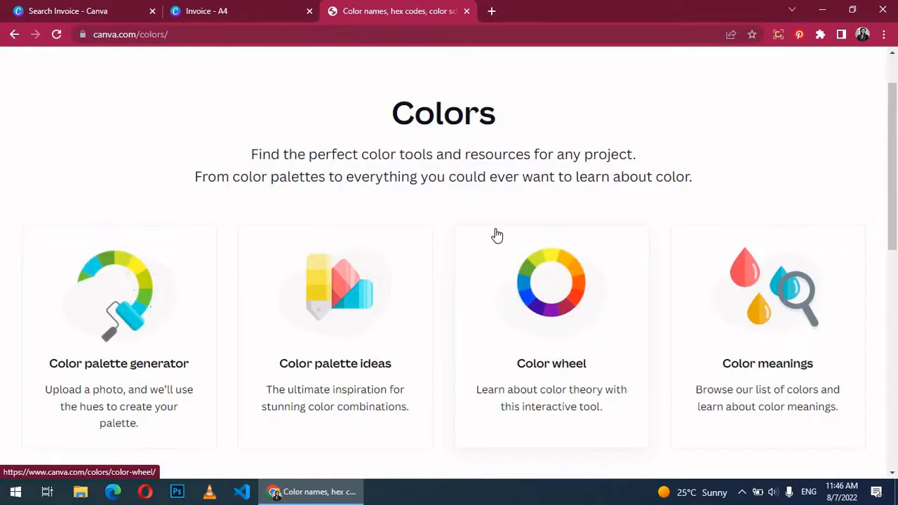
pyautogui.scroll(-1, 148, 168)
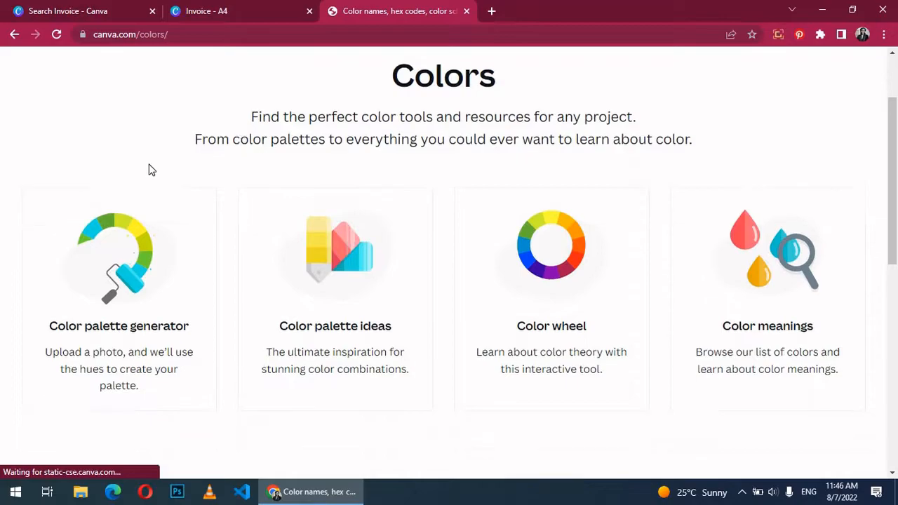
pyautogui.scroll(-4, 148, 168)
pyautogui.scroll(-1, 376, 173)
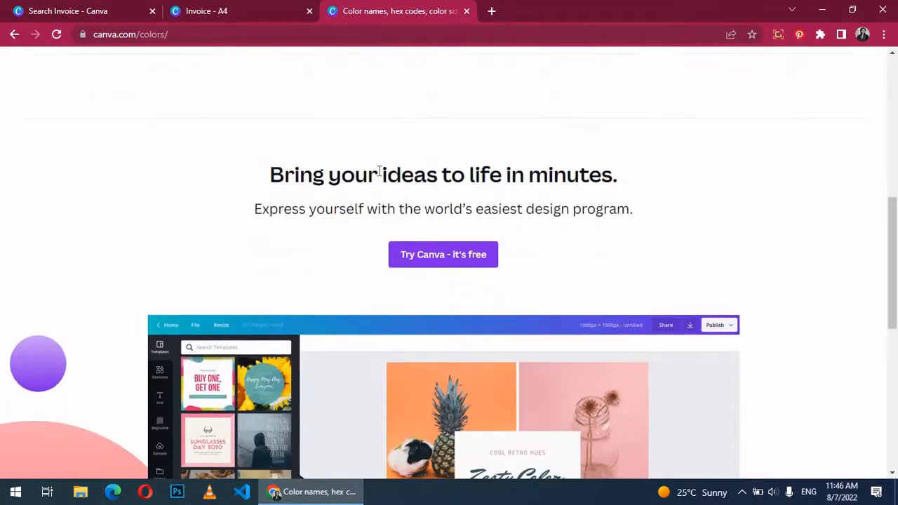
pyautogui.scroll(4, 333, 222)
pyautogui.click(327, 236)
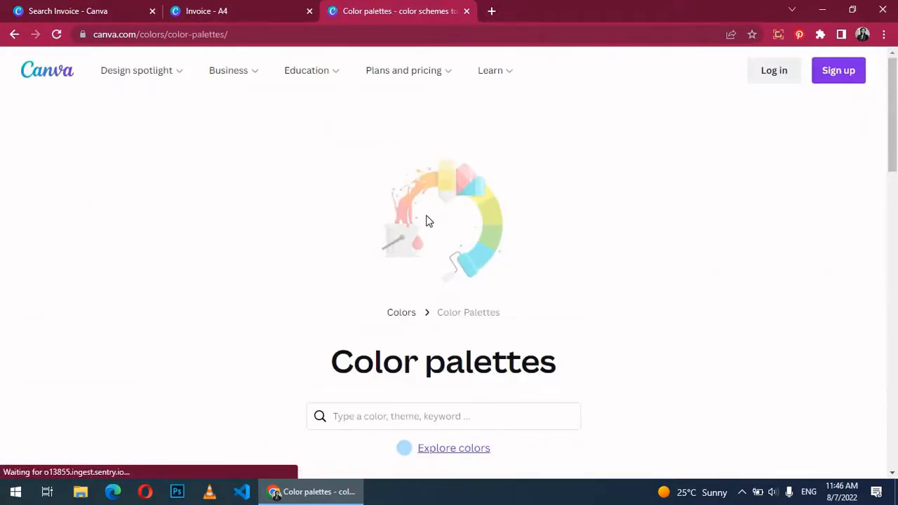
pyautogui.scroll(-4, 426, 219)
pyautogui.click(454, 154)
pyautogui.write('BLUE')
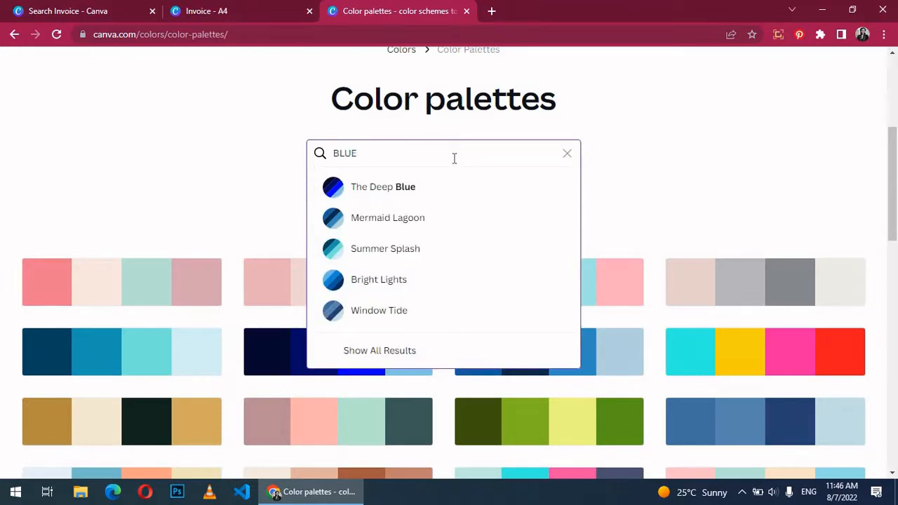
pyautogui.press('Return')
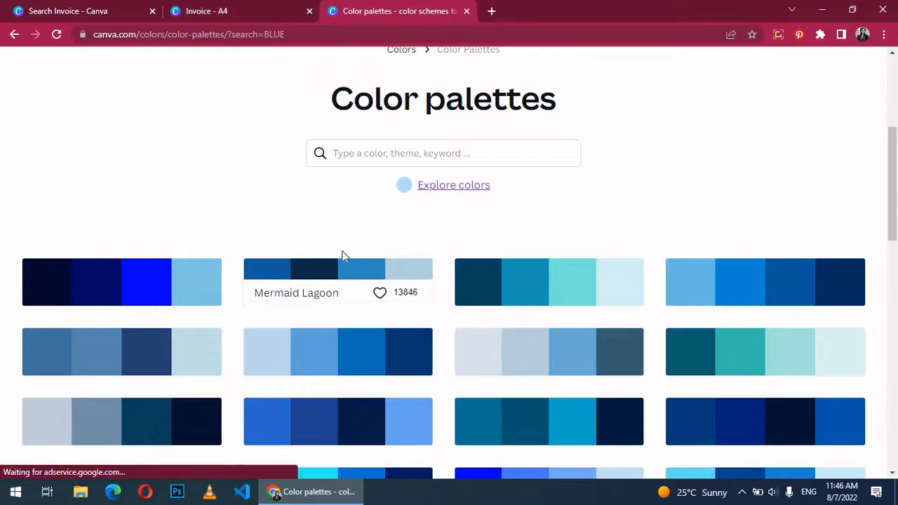
# Step: Colour the Logo heading with Mermaid Lagoon's Dark Blue #0C2D48
pyautogui.scroll(-1, 487, 241)
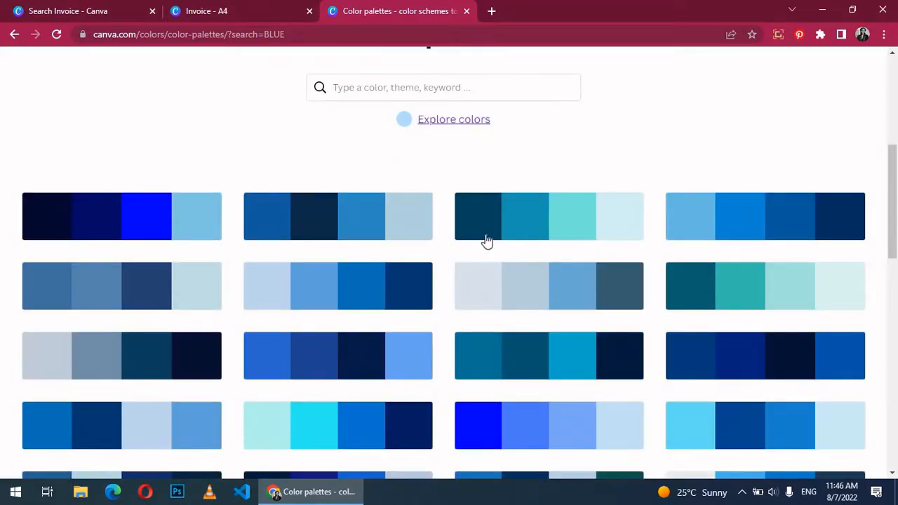
pyautogui.click(305, 209)
pyautogui.click(384, 294)
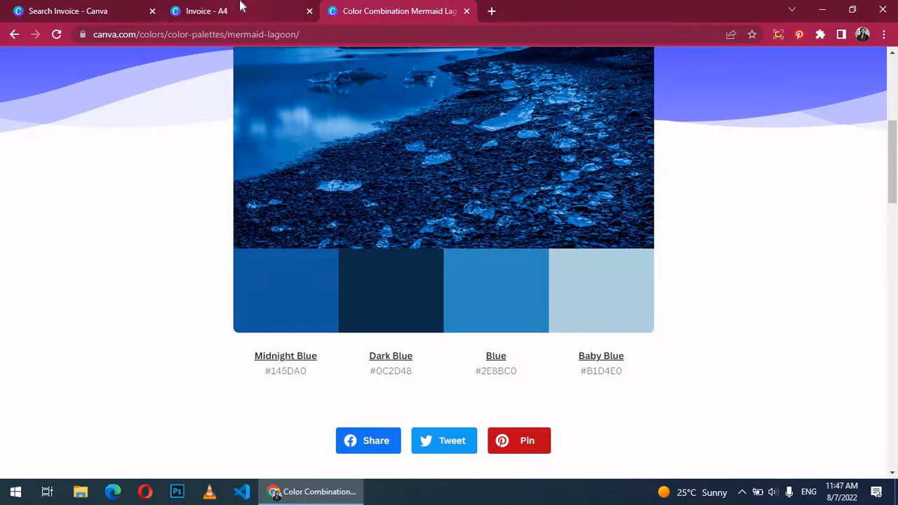
pyautogui.click(238, 8)
pyautogui.write('#145DA0')
pyautogui.click(555, 186)
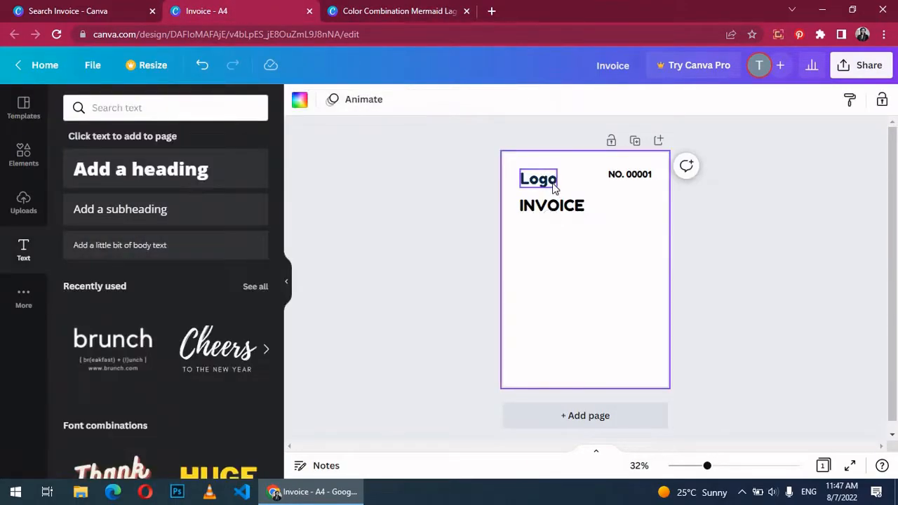
# Step: Colour the heading Mermaid Lagoon Blue #2E8BC0 and retype it as 'LOGO'
pyautogui.click(396, 9)
pyautogui.click(502, 307)
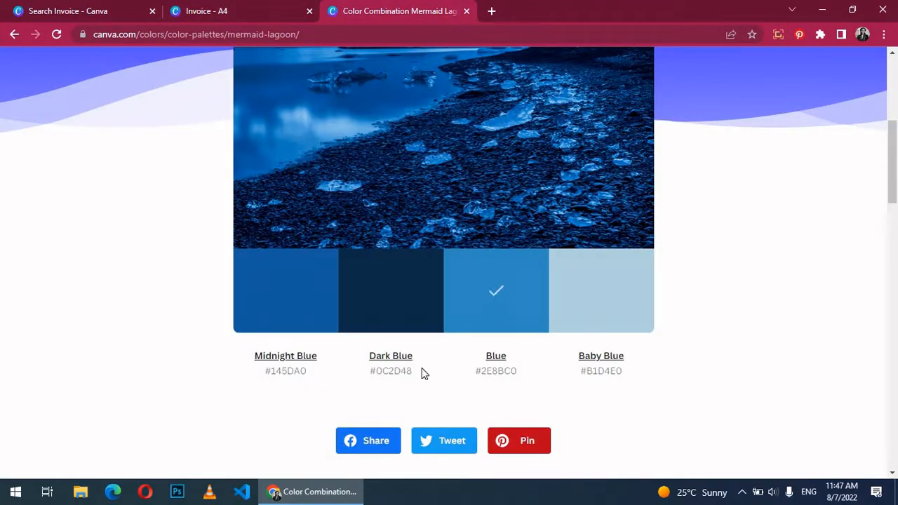
pyautogui.click(239, 9)
pyautogui.write('#2E8BC0')
pyautogui.click(181, 303)
pyautogui.doubleClick(542, 177)
pyautogui.write('LOGO')
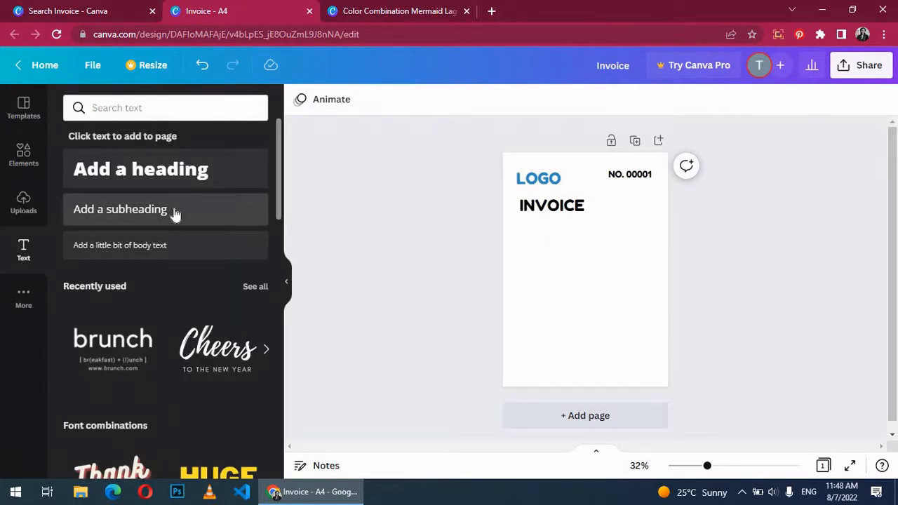
# Step: Add a 'DATE: 07TH AUG,2022' line under INVOICE with DATE: in bold
pyautogui.click(175, 212)
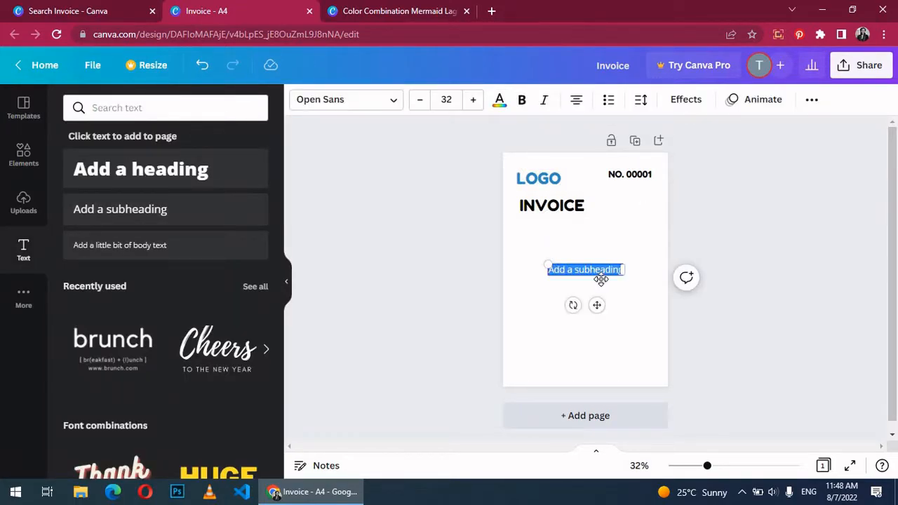
pyautogui.write('DATE: 07TH AUG,2022')
pyautogui.moveTo(600, 277); pyautogui.dragTo(582, 230)
pyautogui.moveTo(543, 228); pyautogui.dragTo(510, 228)
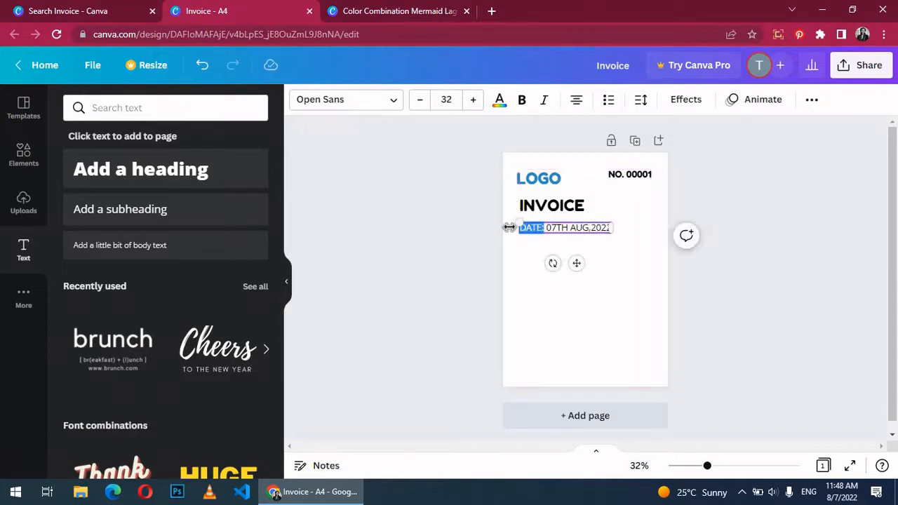
pyautogui.click(521, 99)
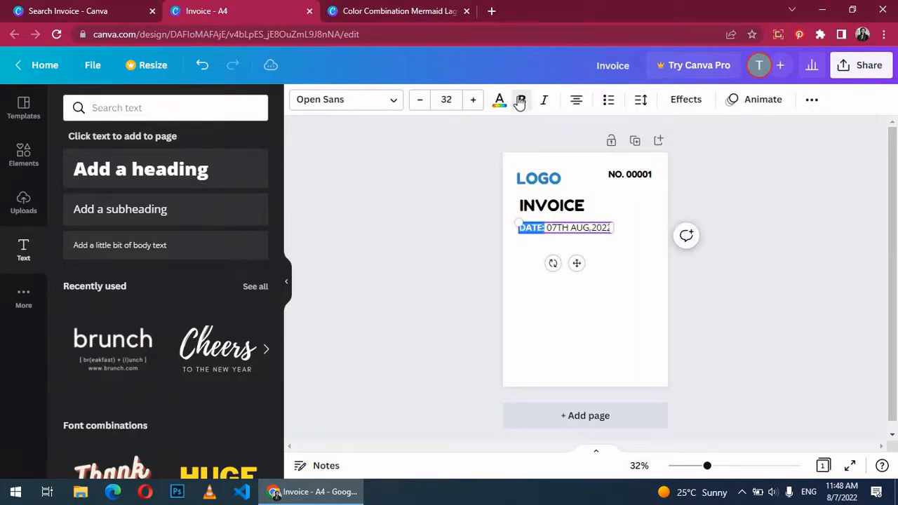
pyautogui.click(761, 286)
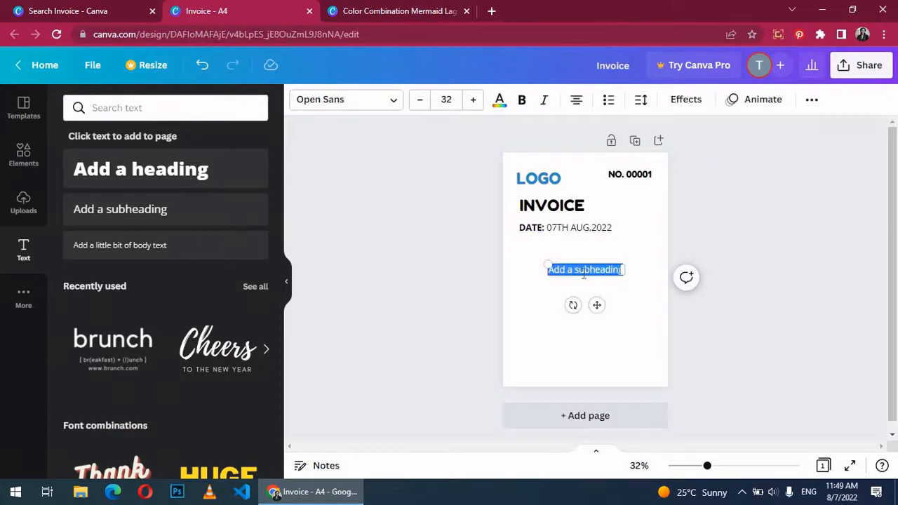
# Step: Add a 'BILLED TO:' label in Fredoka One below the date line
pyautogui.write('BILLED')
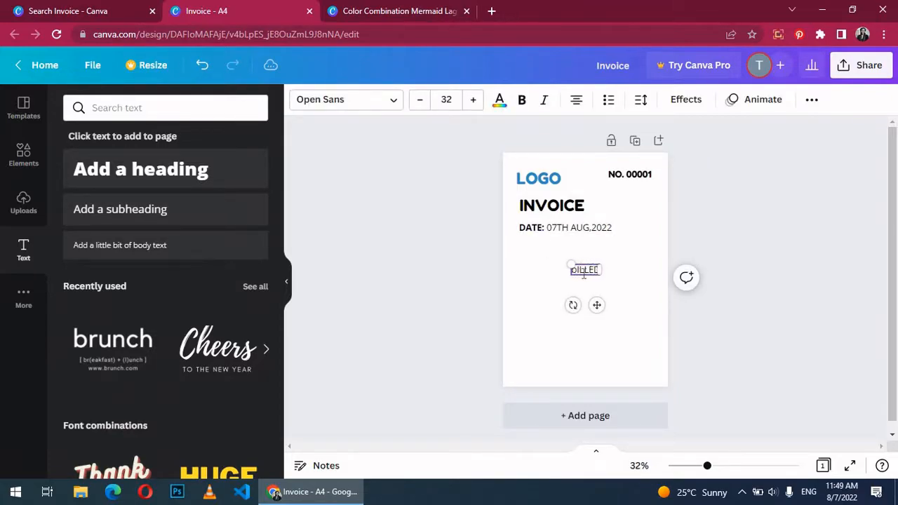
pyautogui.write(' TO')
pyautogui.click(344, 99)
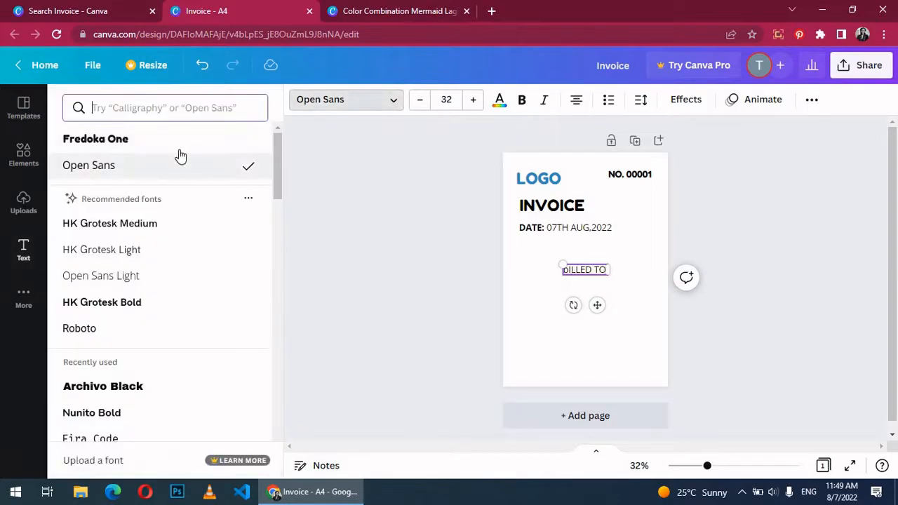
pyautogui.click(180, 146)
pyautogui.moveTo(590, 271); pyautogui.dragTo(546, 252)
# Step: Duplicate BILLED TO: beside it, retype the copy as 'FROM', and zoom to 83%
pyautogui.doubleClick(530, 252)
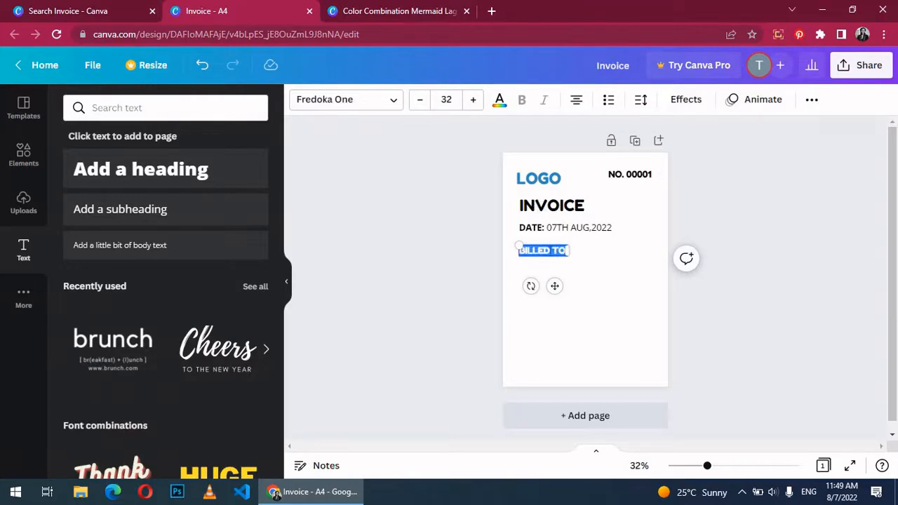
pyautogui.rightClick(557, 257)
pyautogui.click(588, 271)
pyautogui.rightClick(588, 278)
pyautogui.click(600, 312)
pyautogui.moveTo(552, 260); pyautogui.dragTo(629, 256)
pyautogui.doubleClick(624, 251)
pyautogui.hotkey('ctrl', 'a')
pyautogui.write('FROM')
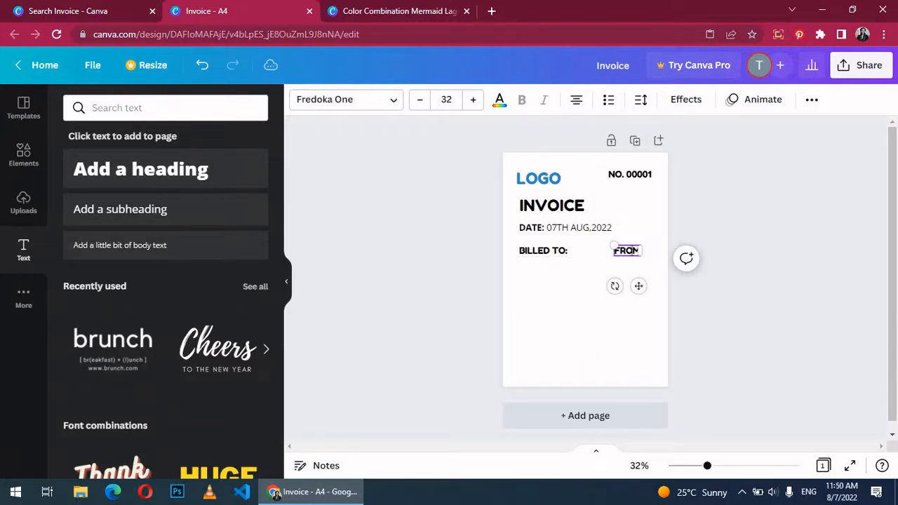
pyautogui.click(707, 465)
pyautogui.moveTo(709, 466); pyautogui.dragTo(740, 468)
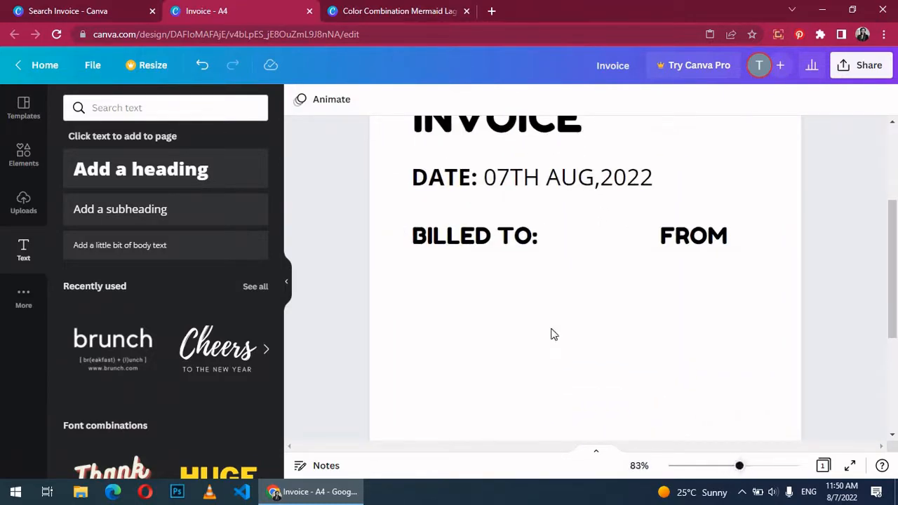
# Step: Add a left-aligned block with the client's street address, city and e-mail under BILLED TO:
pyautogui.click(125, 217)
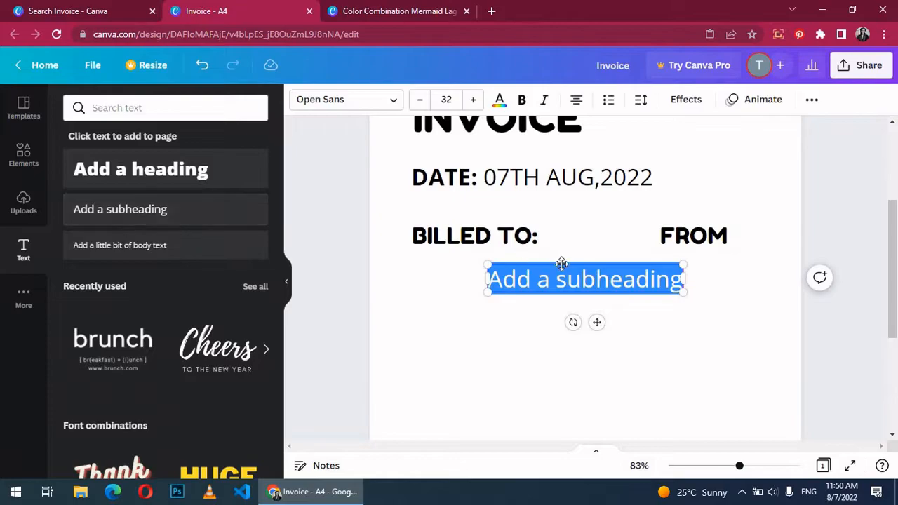
pyautogui.write('Ad')
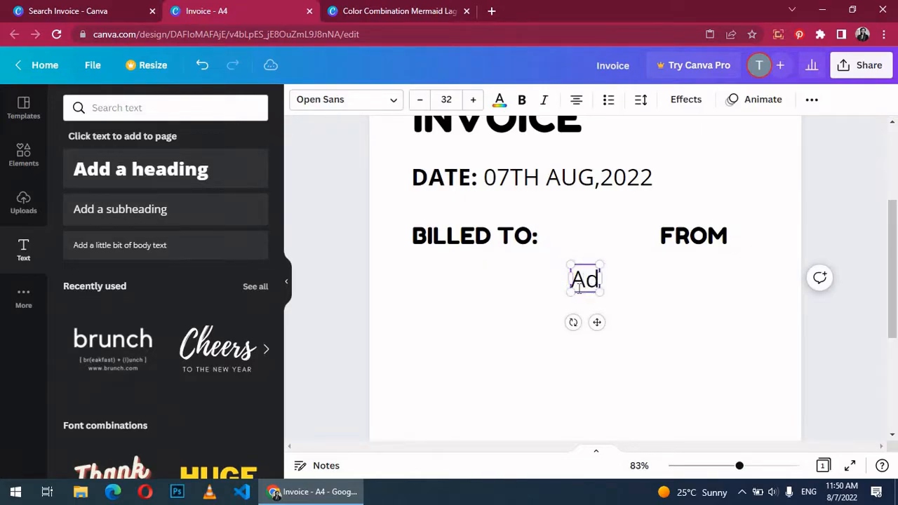
pyautogui.press('BackSpace')
pyautogui.press('BackSpace')
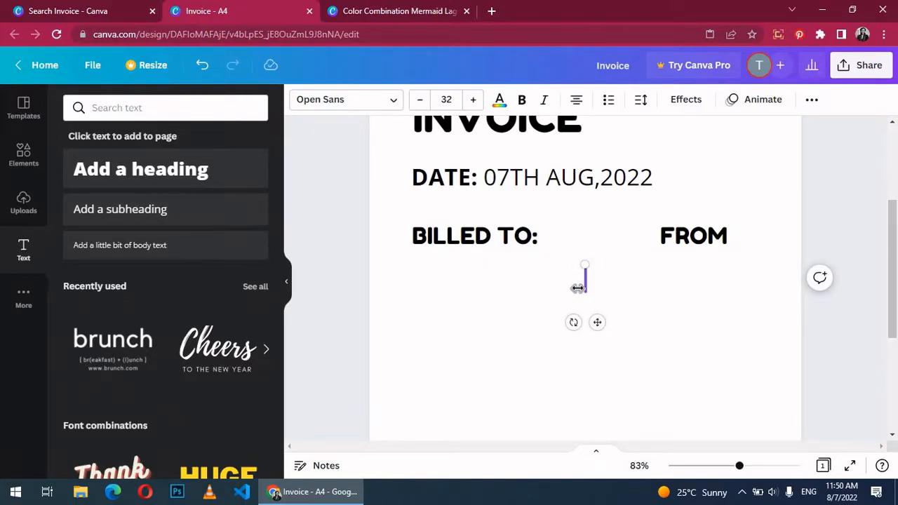
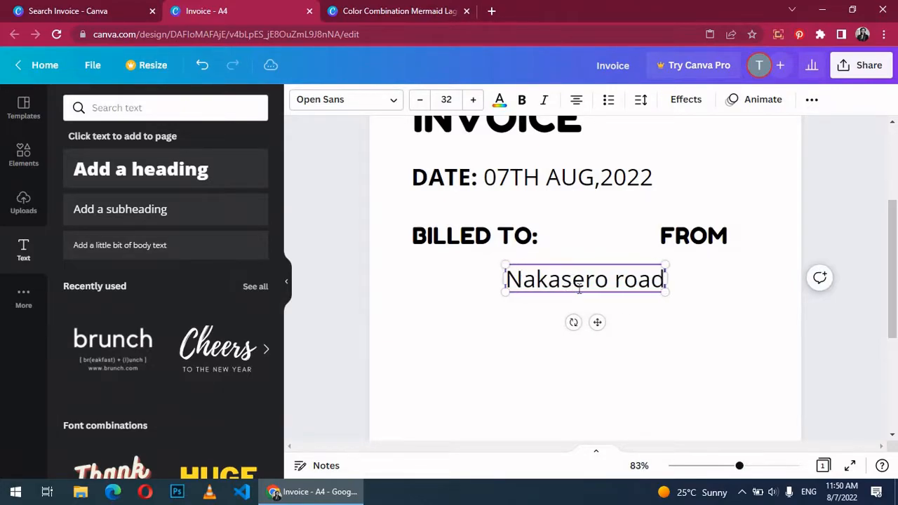
pyautogui.press('Return')
pyautogui.press('Return')
pyautogui.write('info@testing.com')
pyautogui.hotkey('ctrl', 'a')
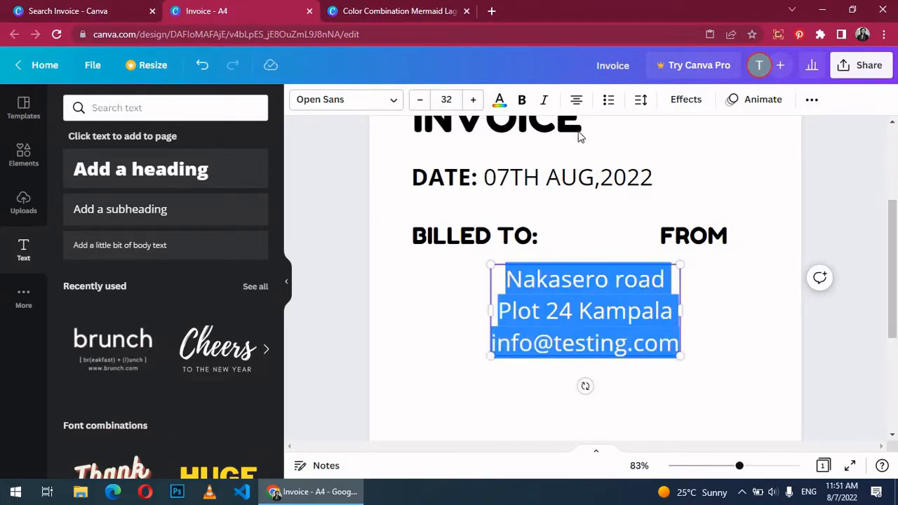
pyautogui.click(576, 100)
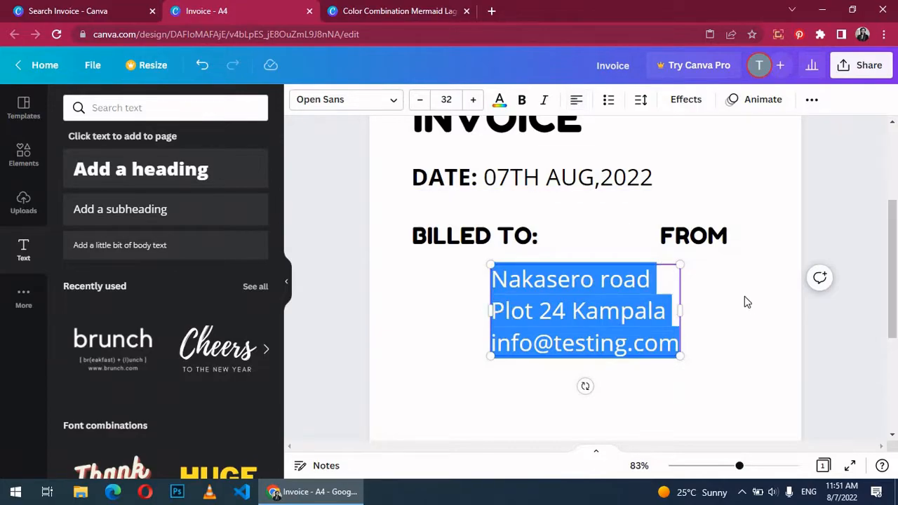
pyautogui.click(727, 314)
pyautogui.moveTo(571, 315); pyautogui.dragTo(489, 307)
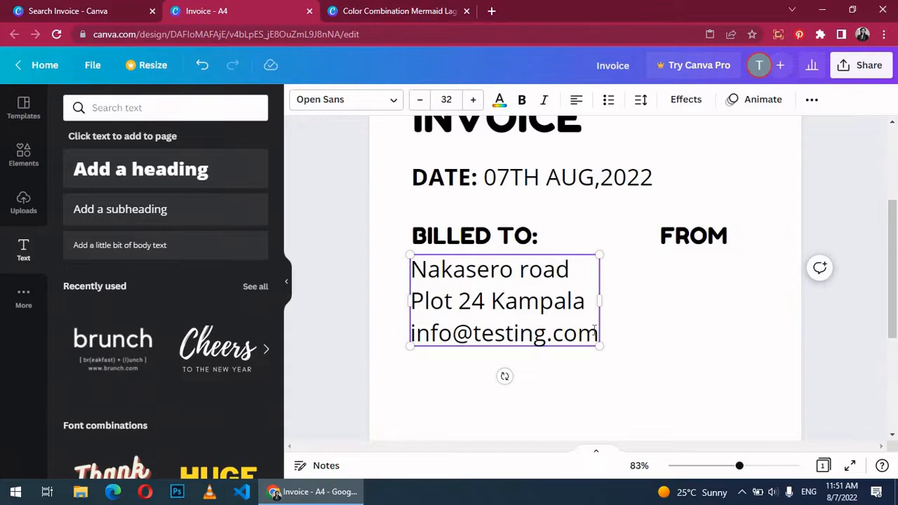
# Step: Append the client's phone number as a fourth line of the block
pyautogui.click(594, 329)
pyautogui.press('Return')
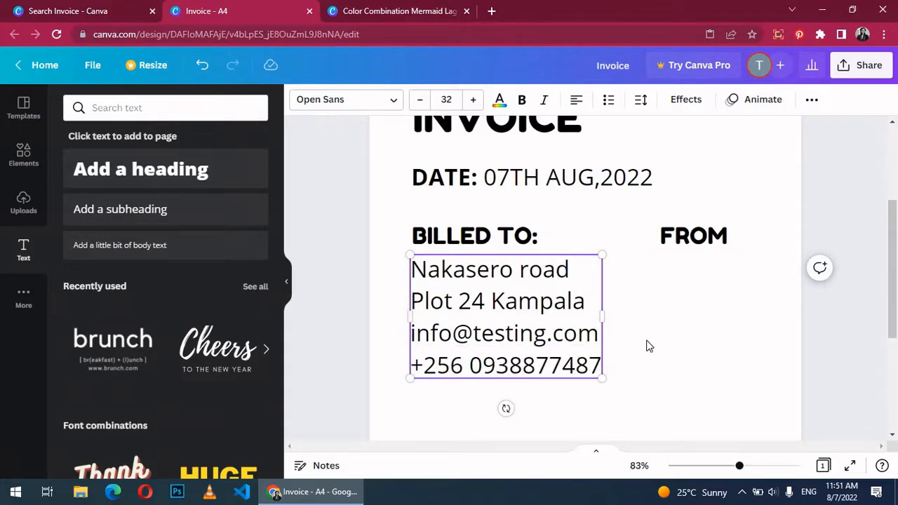
pyautogui.click(649, 345)
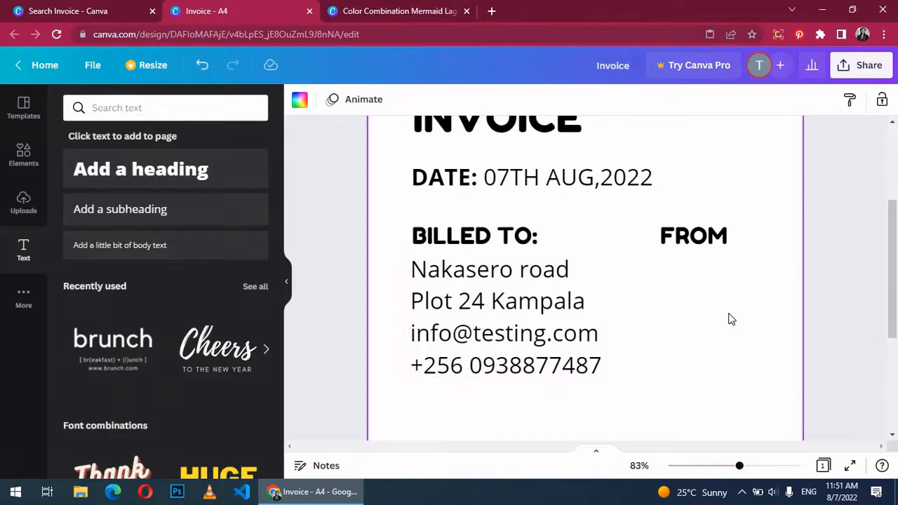
# Step: Duplicate the contact block and place the copy under FROM
pyautogui.click(579, 335)
pyautogui.rightClick(576, 335)
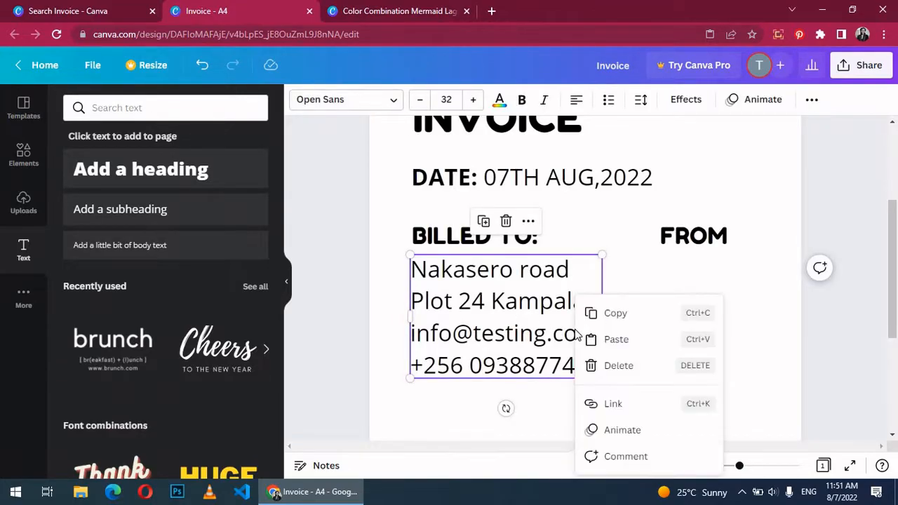
pyautogui.click(601, 315)
pyautogui.rightClick(607, 324)
pyautogui.click(644, 340)
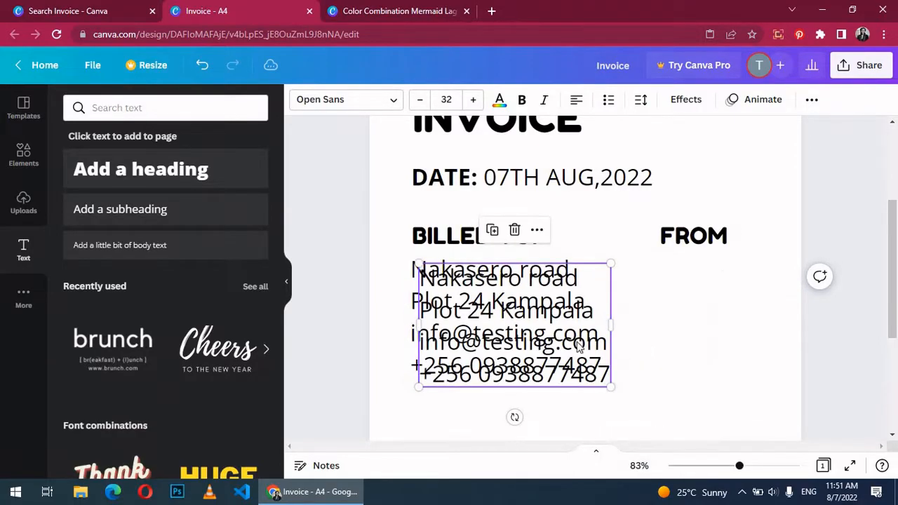
pyautogui.moveTo(625, 349); pyautogui.dragTo(735, 325)
pyautogui.hotkey('ctrl', 'a')
pyautogui.press('Right')
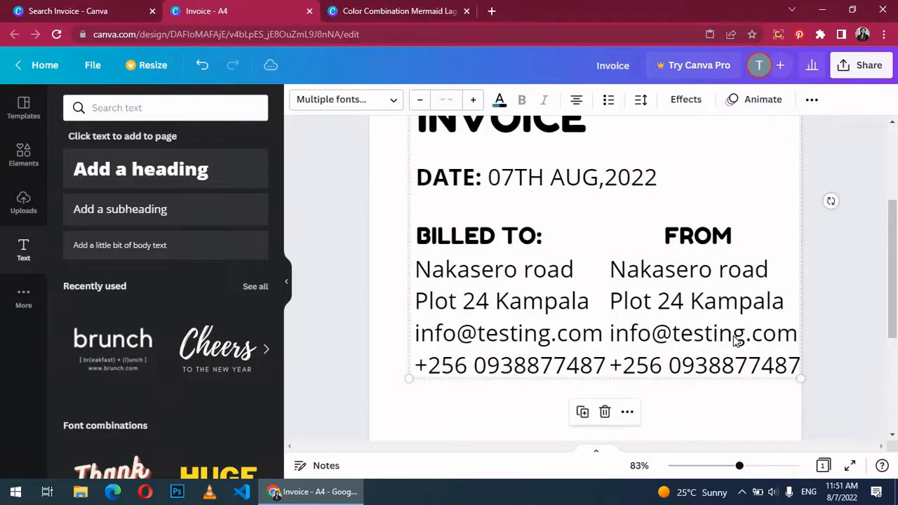
pyautogui.moveTo(726, 466); pyautogui.dragTo(715, 467)
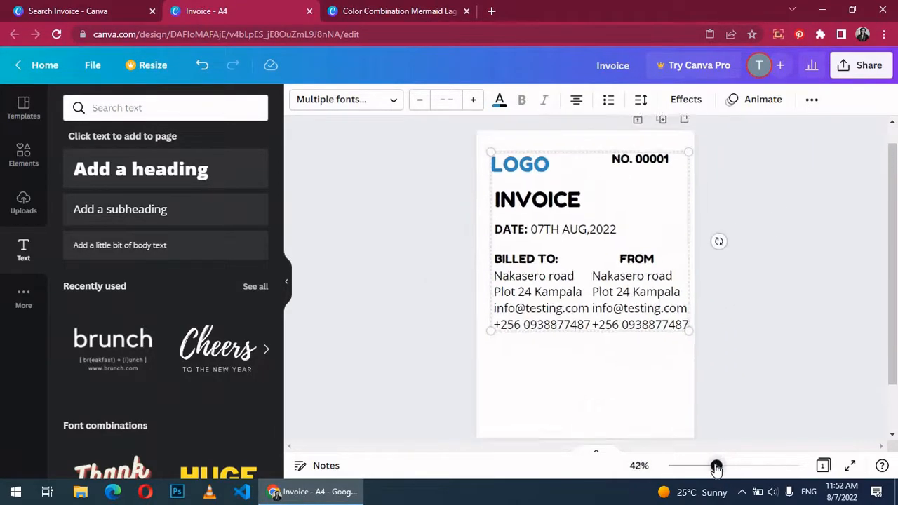
# Step: Reduce the FROM contact text to font size 24
pyautogui.click(640, 311)
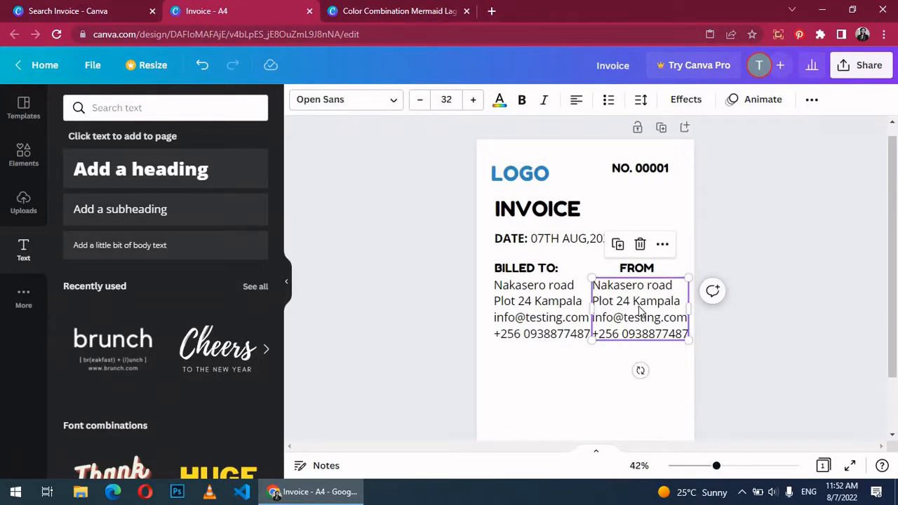
pyautogui.click(639, 307)
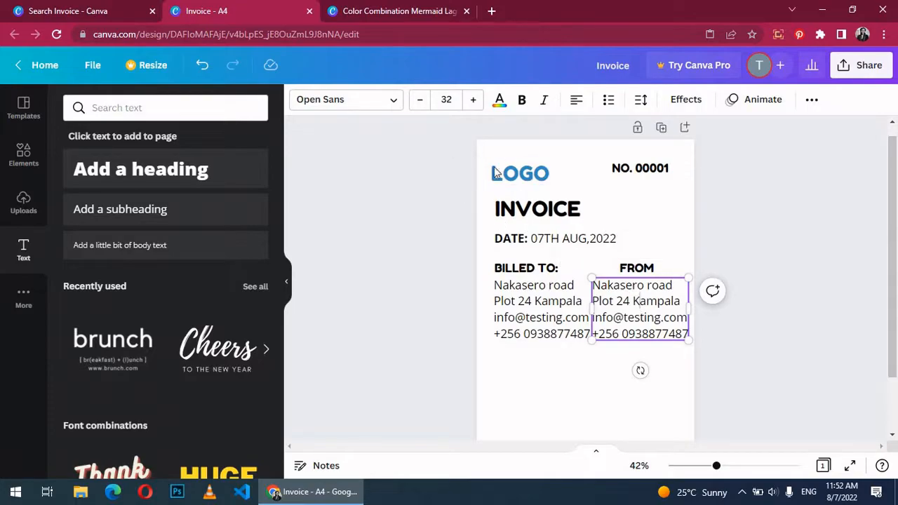
pyautogui.click(441, 100)
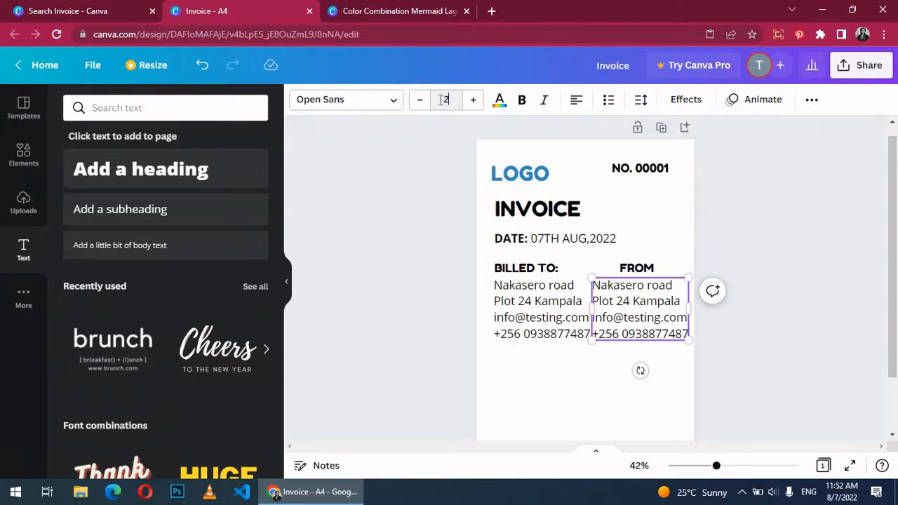
pyautogui.press('Return')
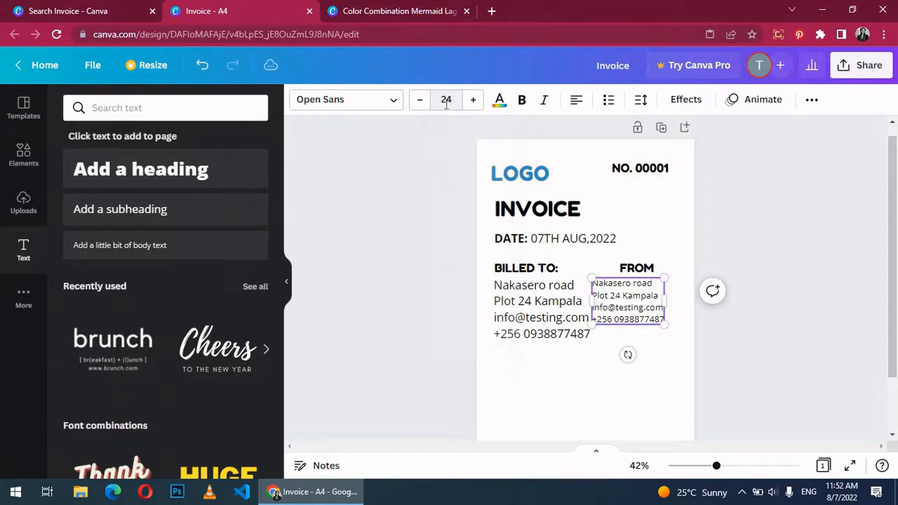
# Step: Select all BILLED TO address lines and their font size 32 value
pyautogui.click(549, 318)
pyautogui.click(549, 315)
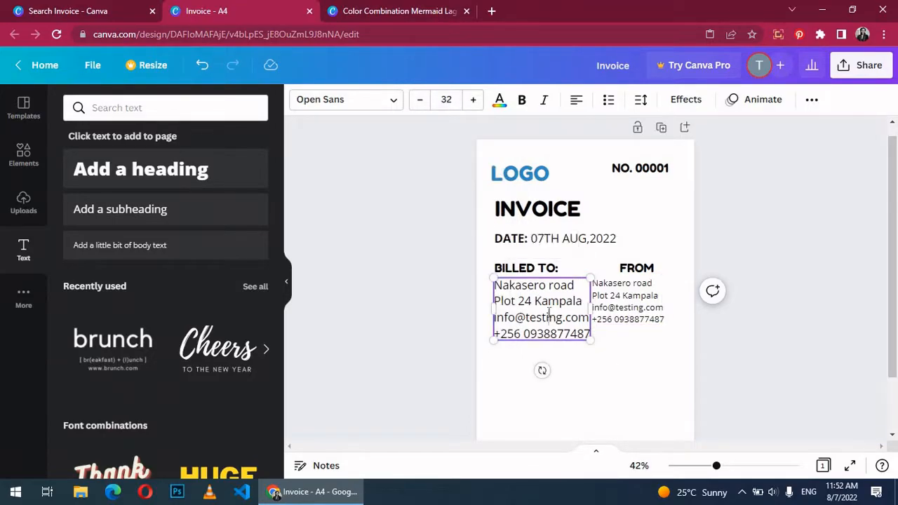
pyautogui.hotkey('ctrl', 'a')
pyautogui.click(447, 99)
pyautogui.click(446, 100)
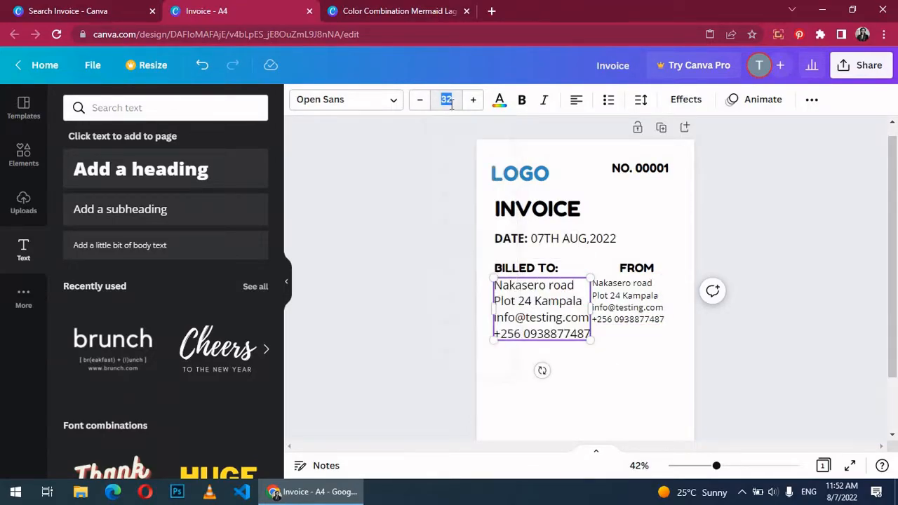
# Step: Retype the FROM block as Code Chic with its address, e-mail and phone, shifted right
pyautogui.moveTo(618, 307); pyautogui.dragTo(623, 307)
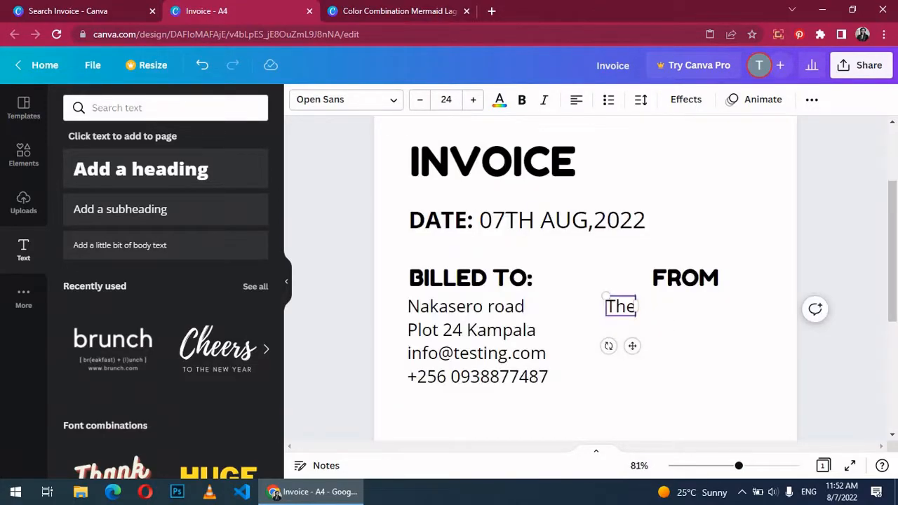
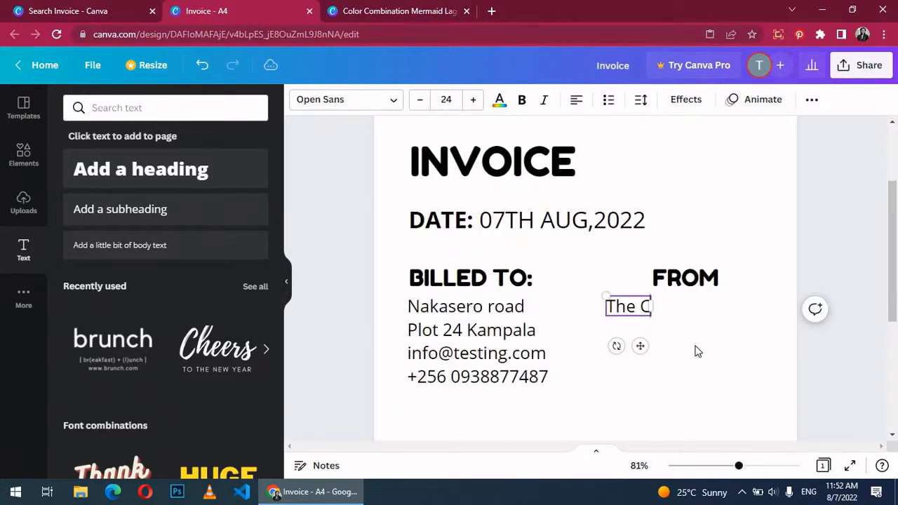
pyautogui.press('Return')
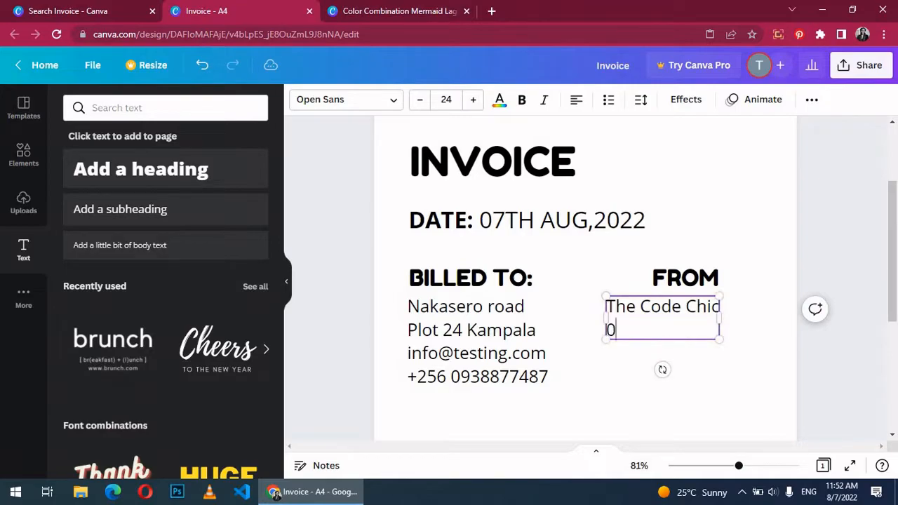
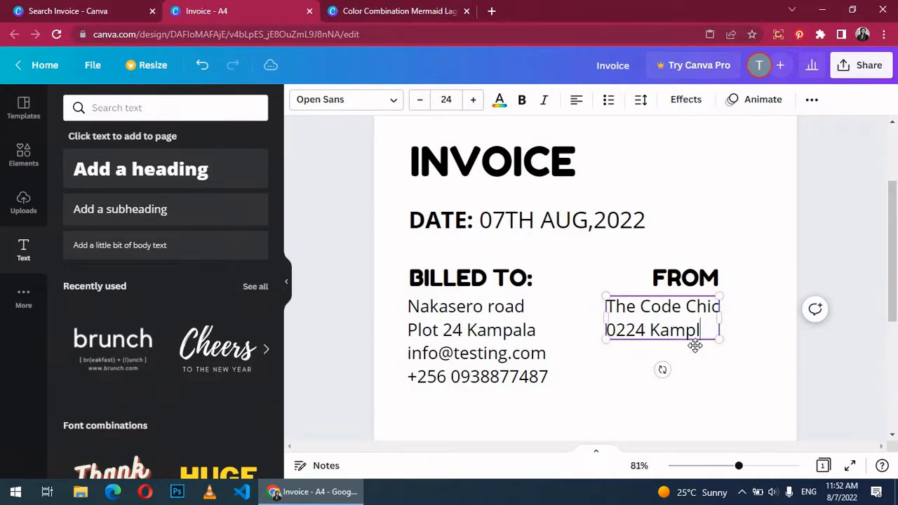
pyautogui.press('Return')
pyautogui.press('Return')
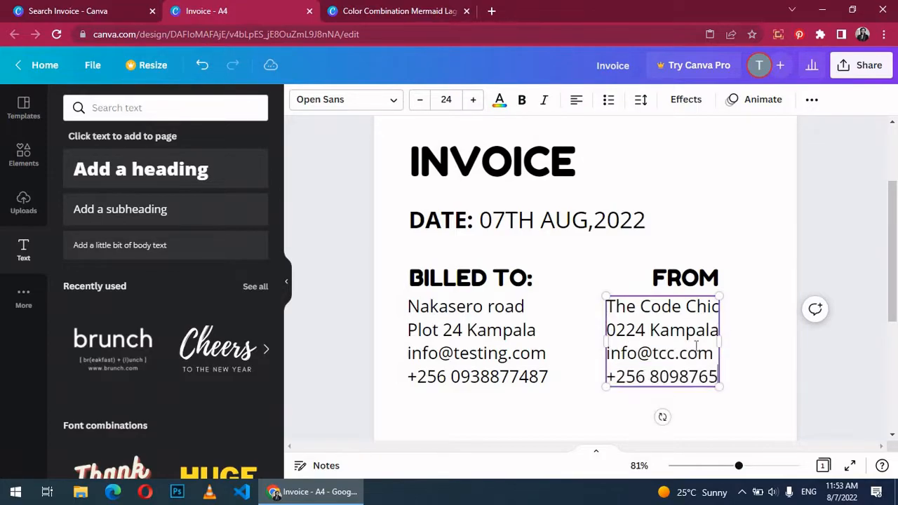
pyautogui.moveTo(697, 344); pyautogui.dragTo(700, 356)
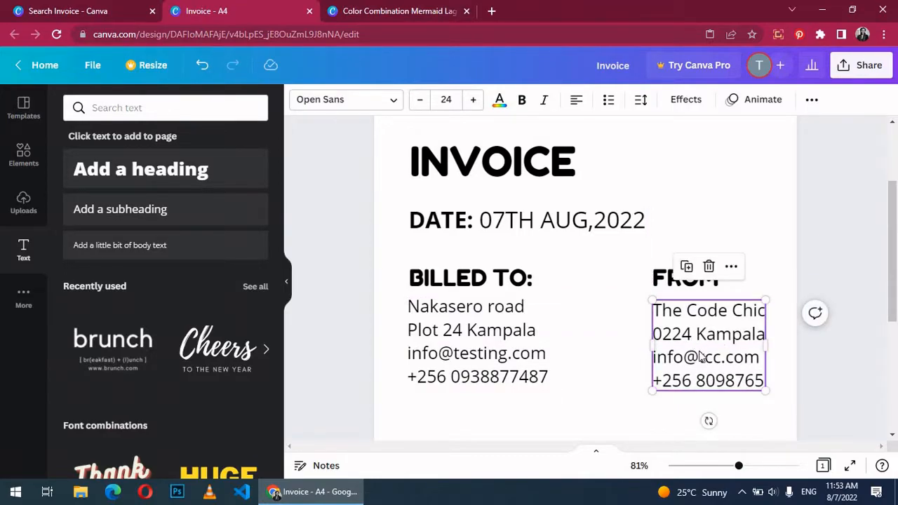
pyautogui.scroll(-3, 812, 199)
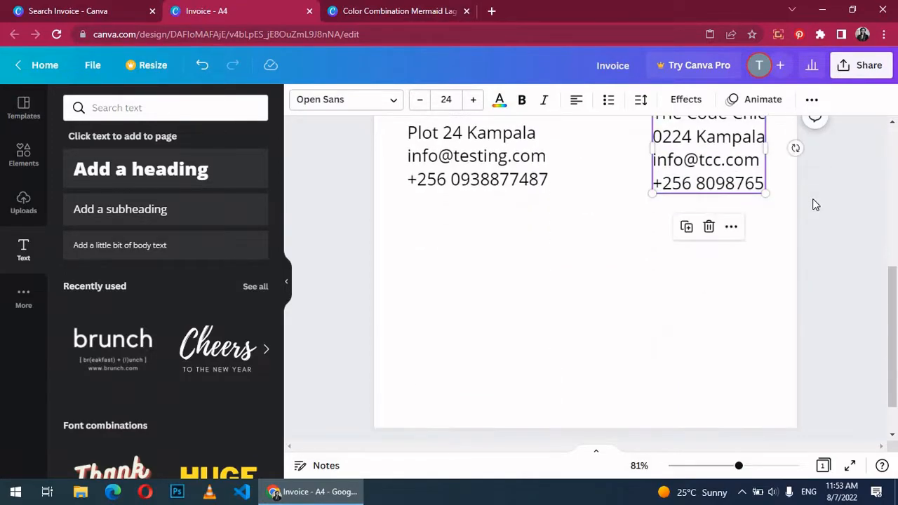
pyautogui.scroll(5, 813, 199)
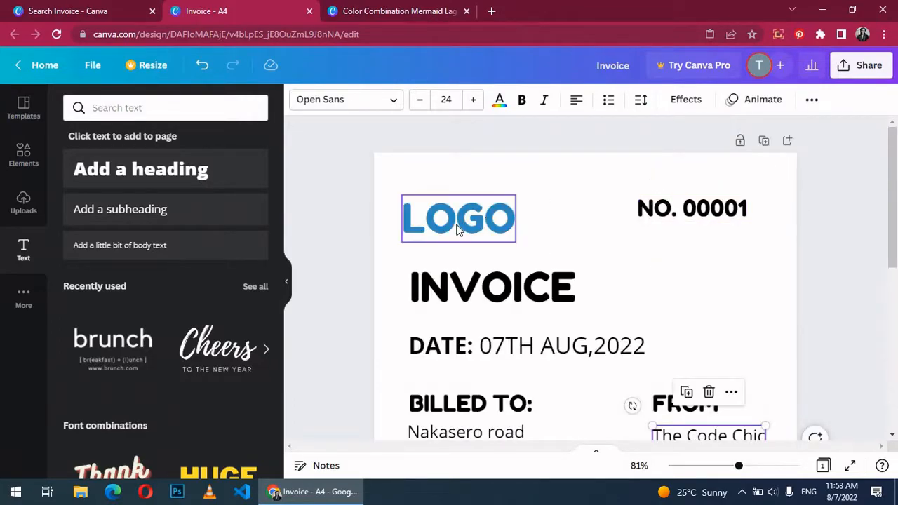
# Step: Raise the LOGO text slightly and group the BILLED TO block, moving it up and left
pyautogui.moveTo(460, 230); pyautogui.dragTo(458, 201)
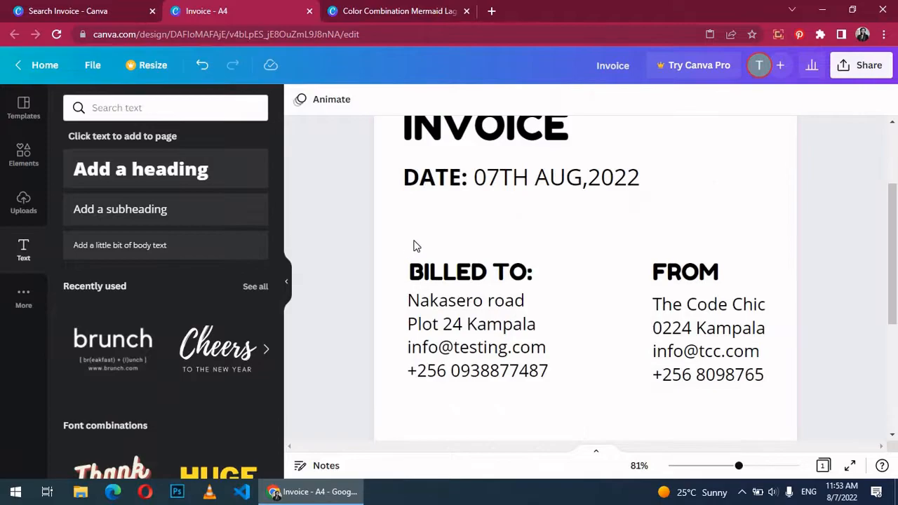
pyautogui.moveTo(435, 254); pyautogui.dragTo(570, 366)
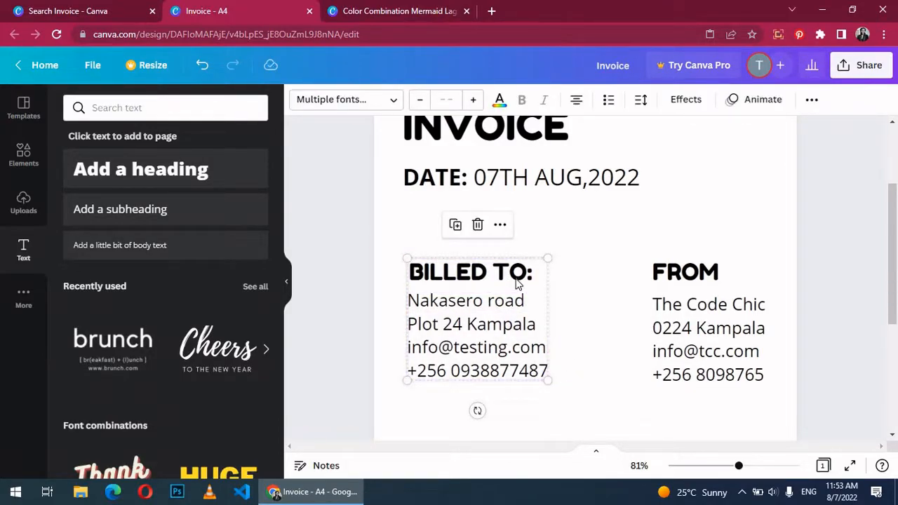
pyautogui.rightClick(517, 281)
pyautogui.click(561, 380)
pyautogui.moveTo(463, 335); pyautogui.dragTo(459, 287)
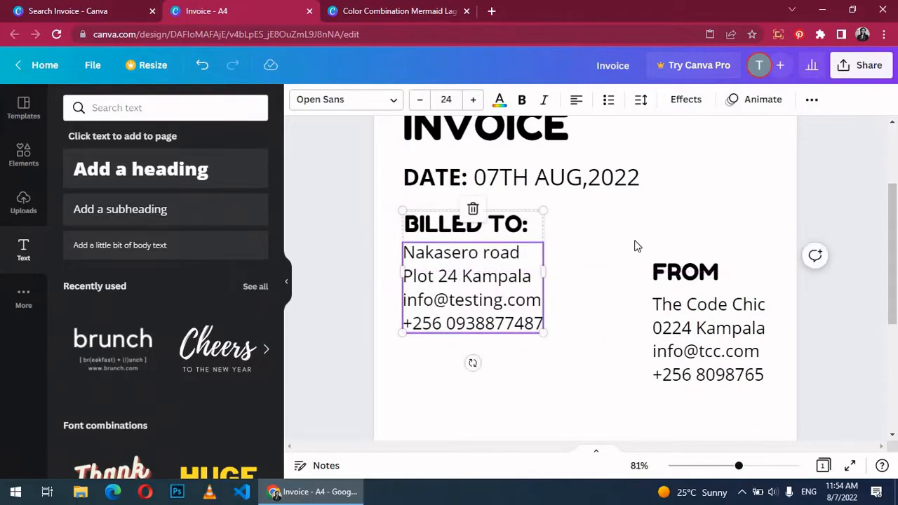
# Step: Group the FROM heading and details and move them up level with BILLED TO
pyautogui.moveTo(631, 240); pyautogui.dragTo(783, 400)
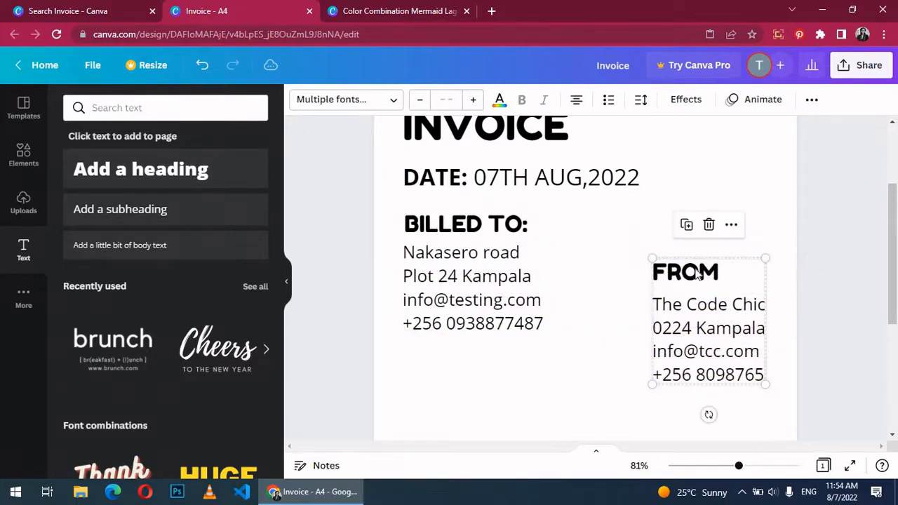
pyautogui.rightClick(697, 273)
pyautogui.click(741, 377)
pyautogui.moveTo(686, 329); pyautogui.dragTo(683, 290)
pyautogui.click(849, 327)
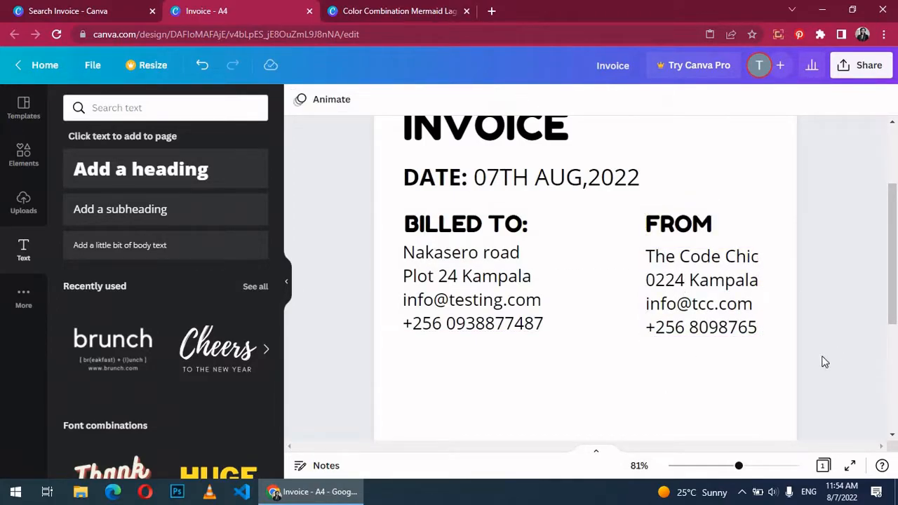
pyautogui.moveTo(740, 469)
pyautogui.mouseDown()
pyautogui.moveTo(714, 470)
pyautogui.moveTo(739, 472)
pyautogui.mouseUp()
pyautogui.moveTo(893, 230); pyautogui.dragTo(895, 301)
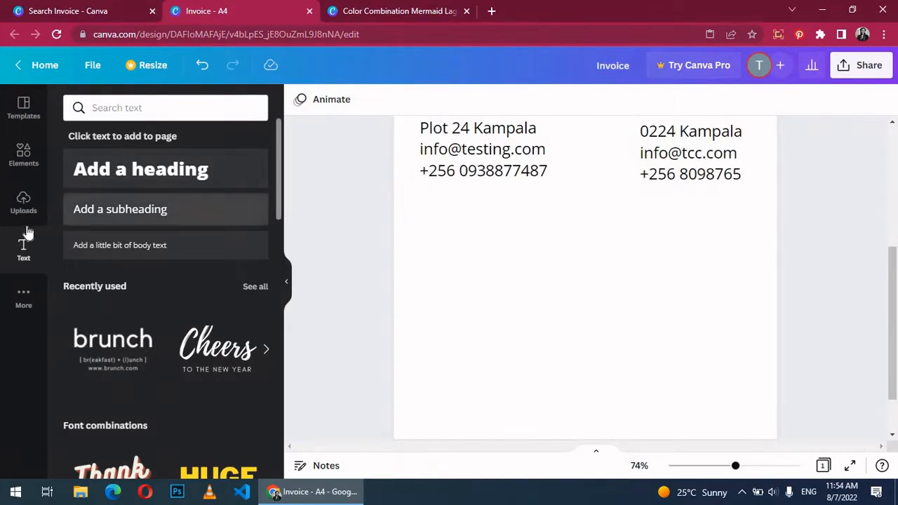
# Step: Search elements for 'shapes' and add a square stretched into a wide bar below BILLED TO
pyautogui.click(23, 154)
pyautogui.click(116, 108)
pyautogui.write('shapes')
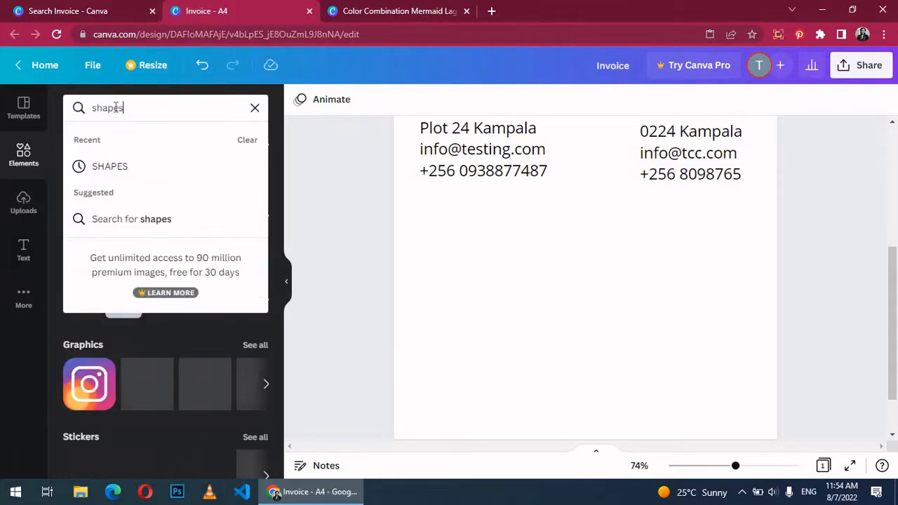
pyautogui.press('Return')
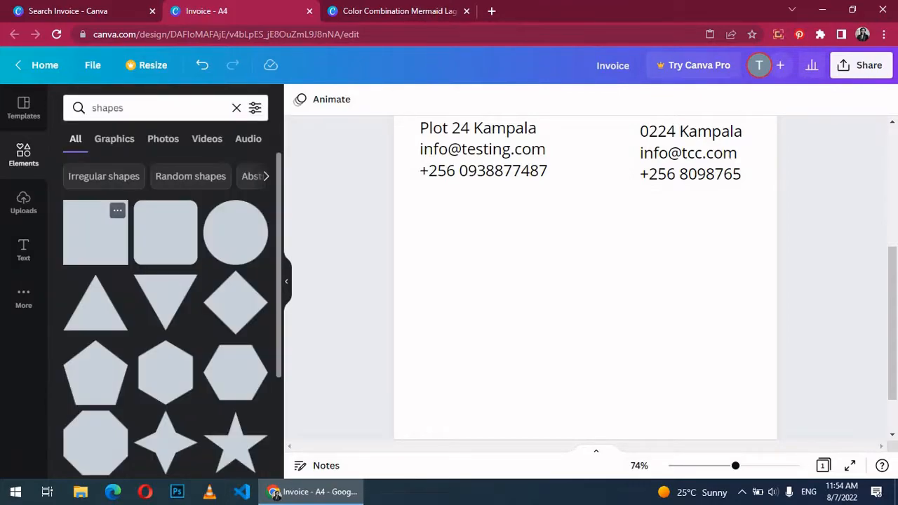
pyautogui.click(86, 234)
pyautogui.moveTo(583, 196); pyautogui.dragTo(484, 239)
pyautogui.moveTo(426, 216); pyautogui.dragTo(420, 218)
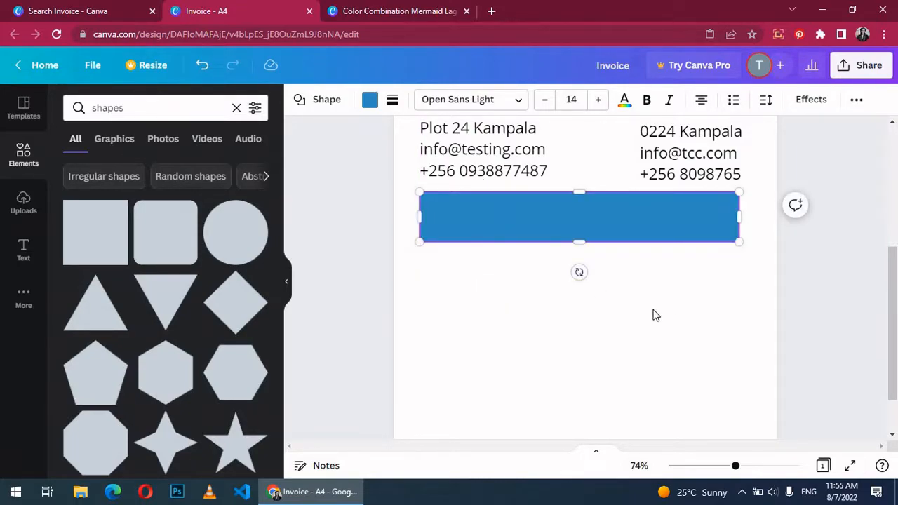
# Step: Make the blue bar thinner, about 17.7 by 2.1, beneath the BILLED TO and FROM blocks
pyautogui.scroll(5, 679, 318)
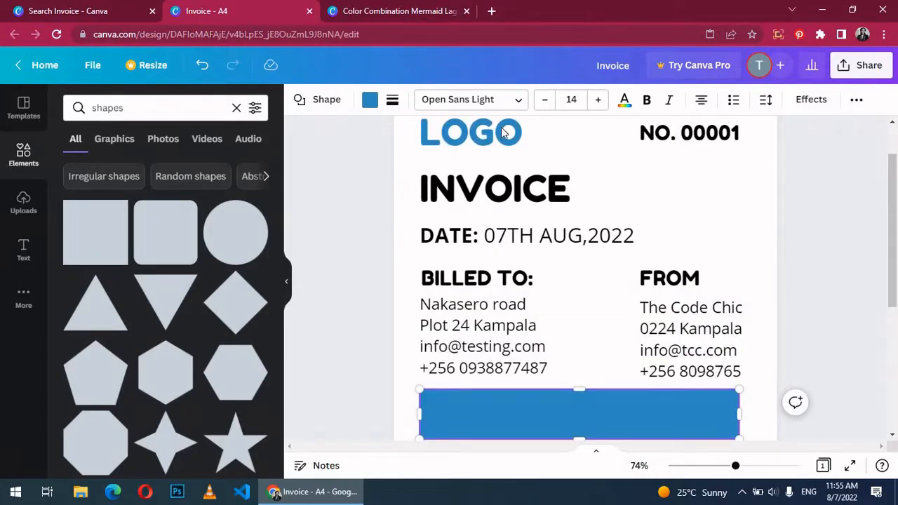
pyautogui.click(510, 133)
pyautogui.click(499, 101)
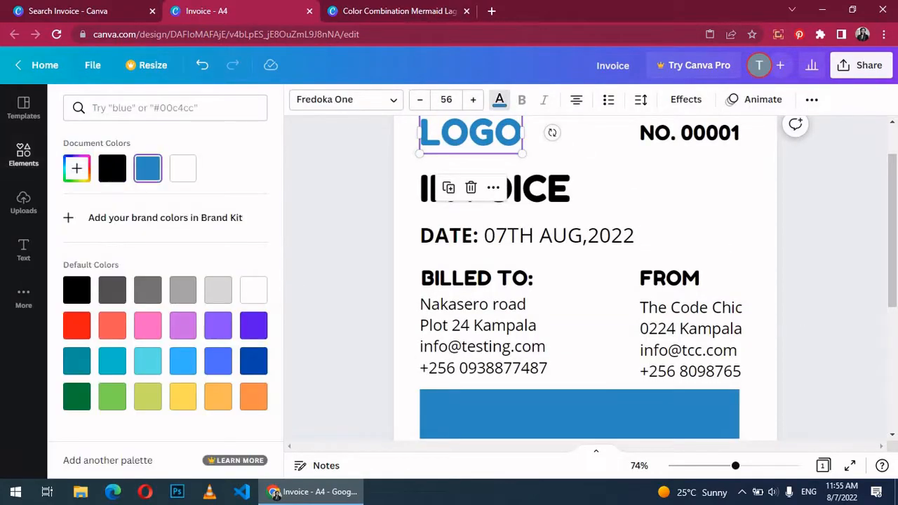
pyautogui.click(549, 420)
pyautogui.scroll(-3, 824, 256)
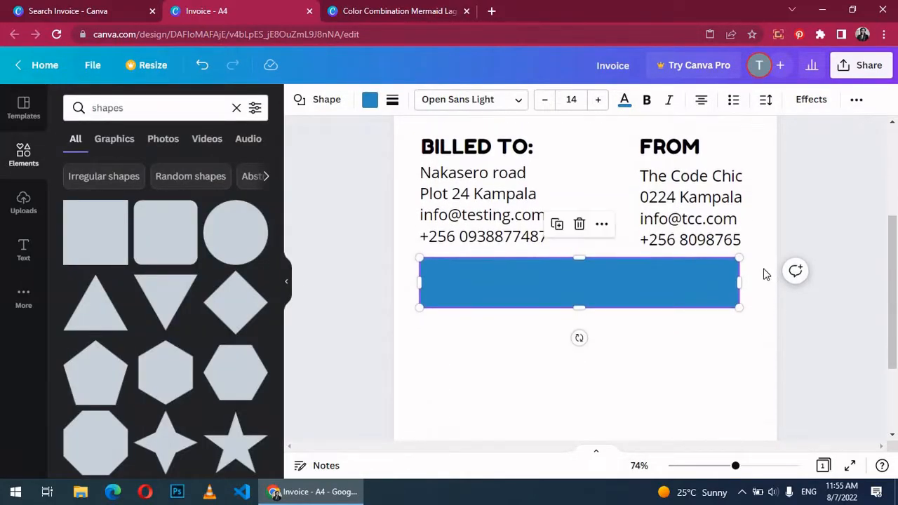
pyautogui.moveTo(579, 308); pyautogui.dragTo(580, 292)
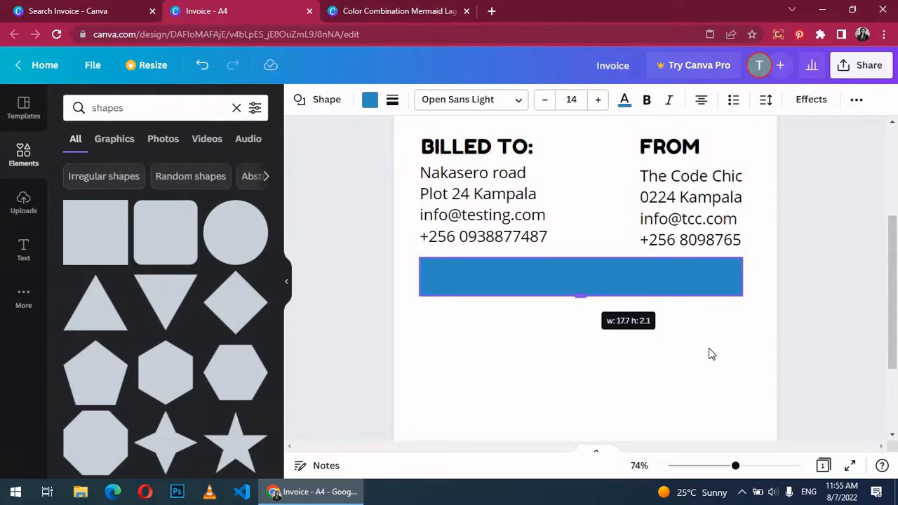
pyautogui.click(837, 349)
pyautogui.scroll(-1, 837, 349)
pyautogui.scroll(-1, 852, 304)
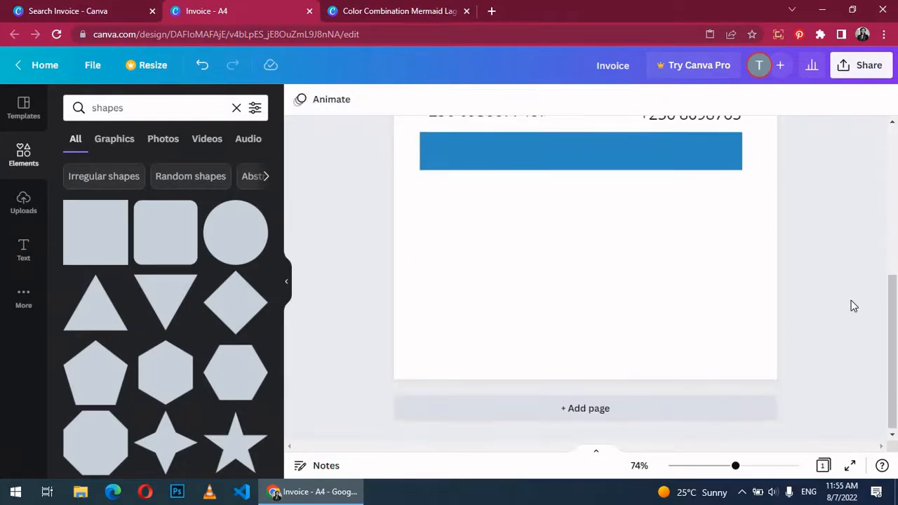
pyautogui.scroll(3, 851, 305)
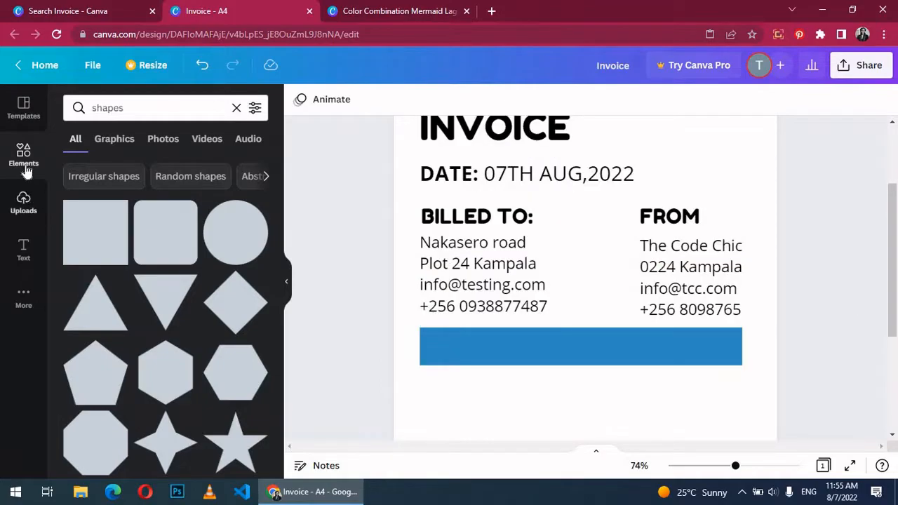
# Step: Add a white 'ITEM' heading at size 30 at the left end of the blue bar
pyautogui.click(23, 250)
pyautogui.click(140, 169)
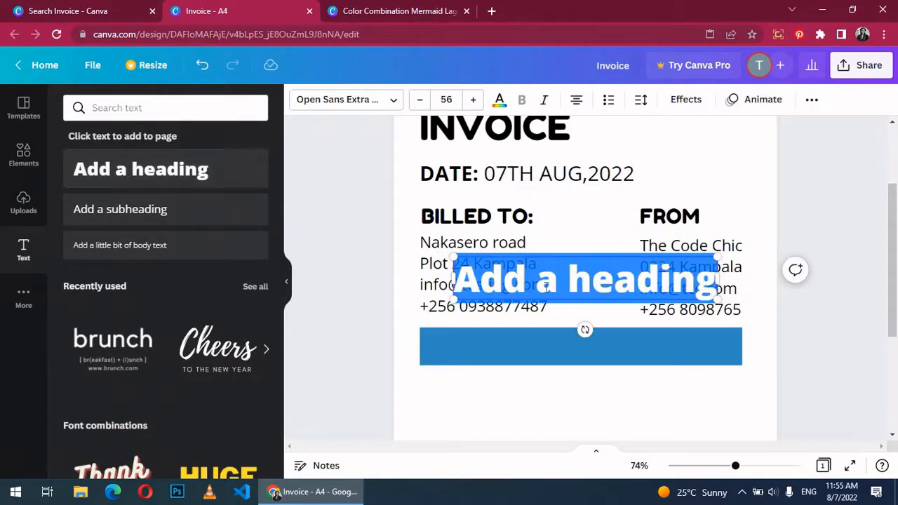
pyautogui.write('ite')
pyautogui.press('BackSpace')
pyautogui.press('BackSpace')
pyautogui.press('BackSpace')
pyautogui.write('ITEM')
pyautogui.moveTo(555, 279); pyautogui.dragTo(449, 347)
pyautogui.click(446, 99)
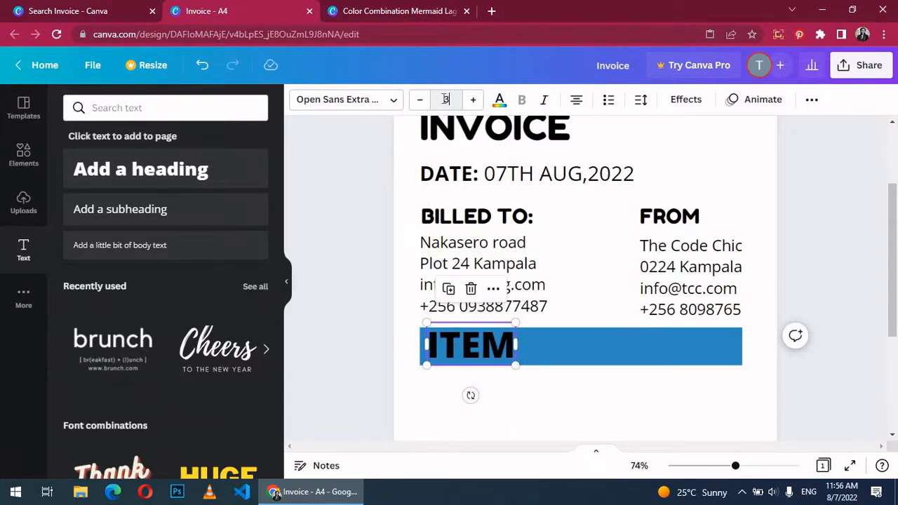
pyautogui.press('Return')
pyautogui.click(499, 99)
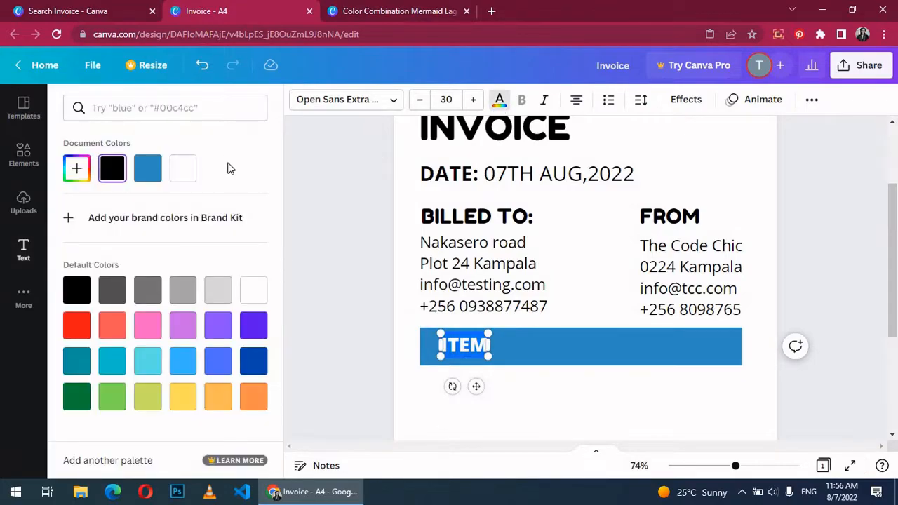
pyautogui.click(186, 175)
pyautogui.moveTo(461, 351); pyautogui.dragTo(455, 351)
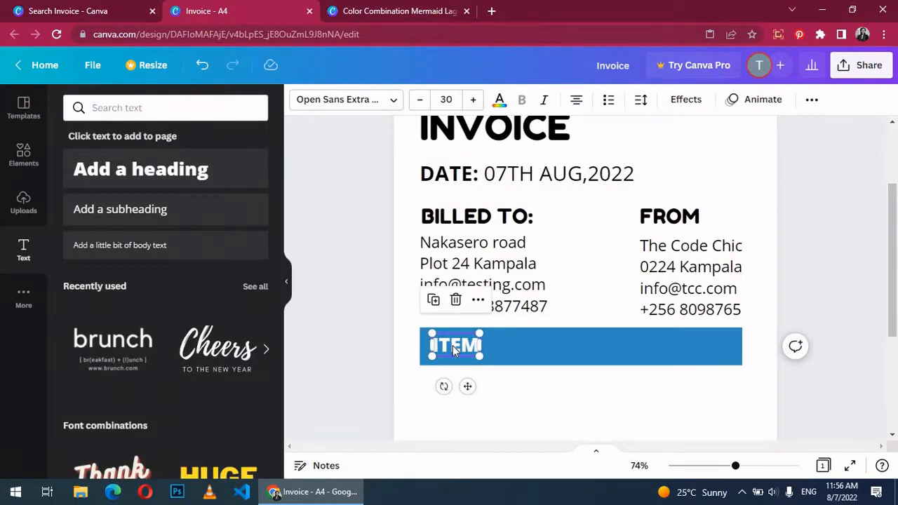
# Step: Paste a copy of the heading as 'Quantity' and set both Quantity and ITEM to size 24
pyautogui.rightClick(455, 350)
pyautogui.rightClick(540, 344)
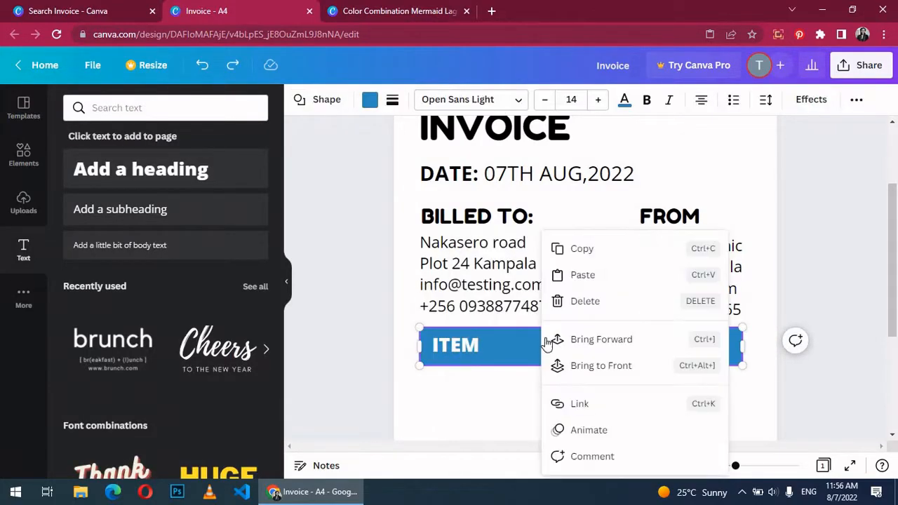
pyautogui.click(582, 274)
pyautogui.moveTo(523, 345); pyautogui.dragTo(553, 344)
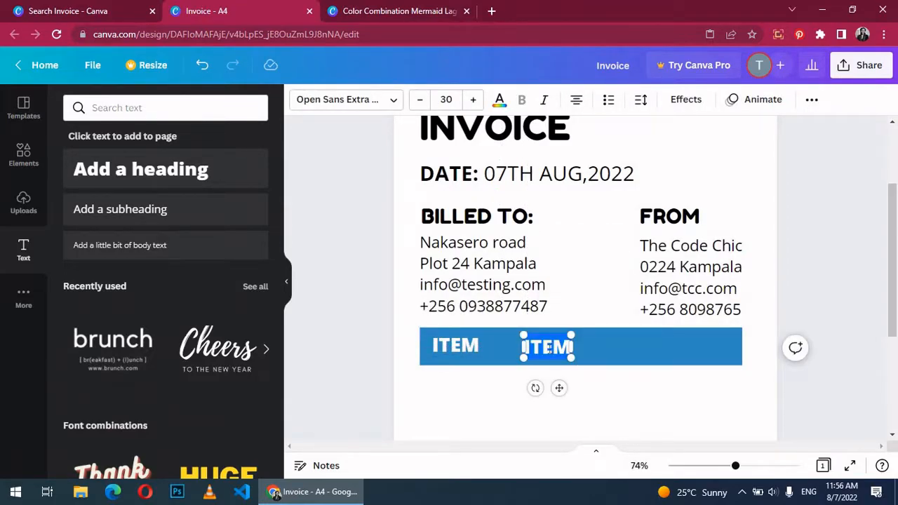
pyautogui.write('Quantity')
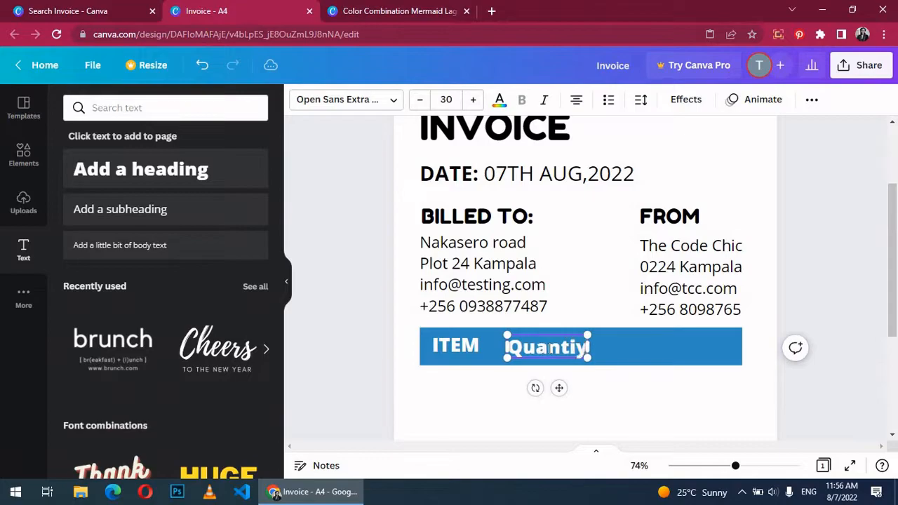
pyautogui.click(456, 99)
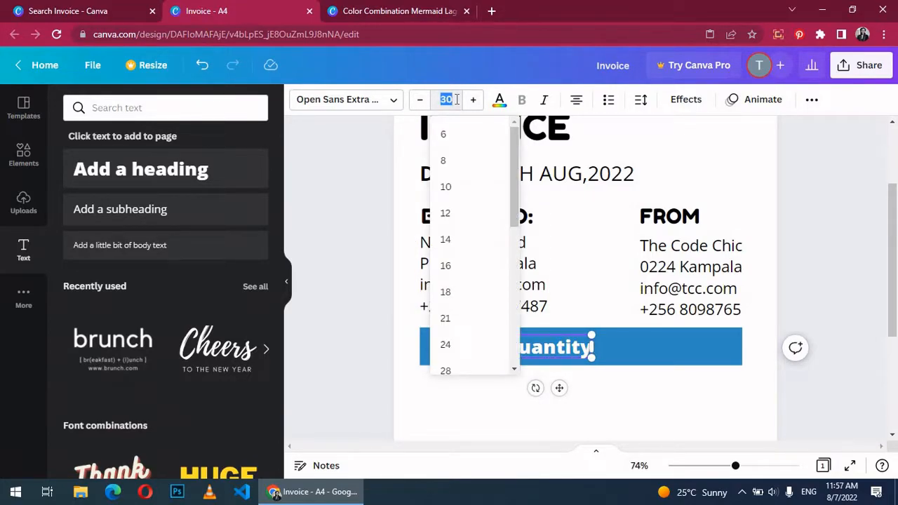
pyautogui.write('24')
pyautogui.press('Return')
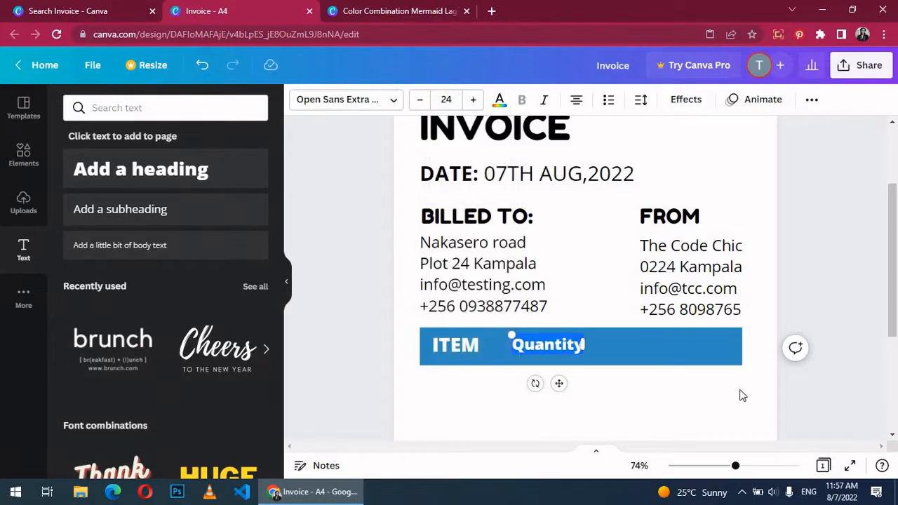
pyautogui.doubleClick(463, 344)
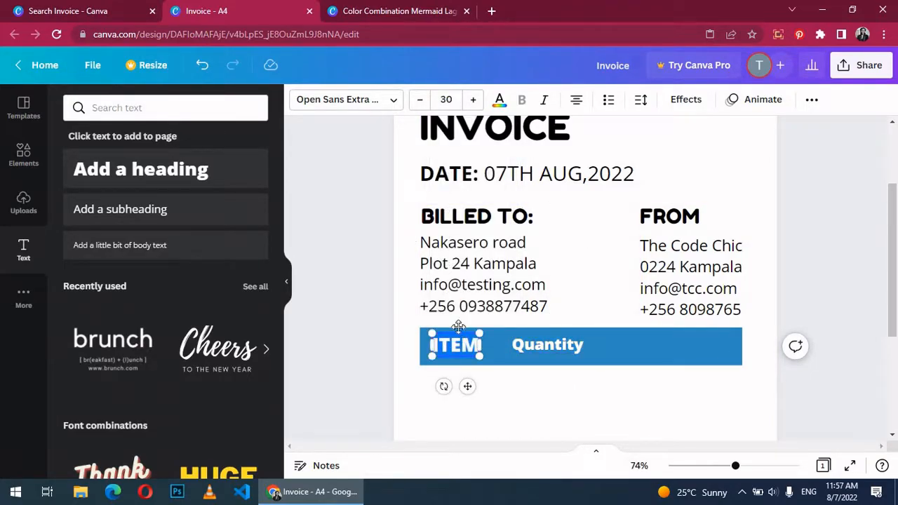
pyautogui.click(438, 99)
pyautogui.write('2')
pyautogui.press('Return')
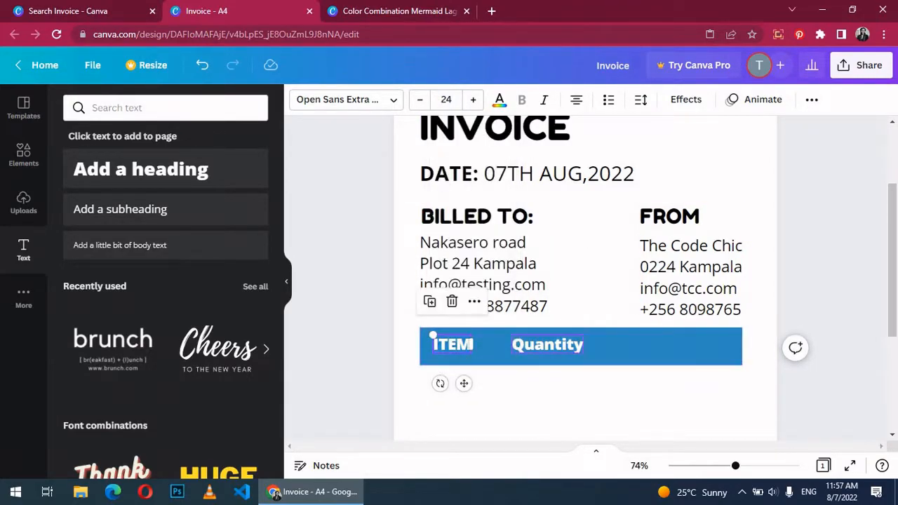
# Step: Copy the Quantity heading and turn the copy into 'Price' to its right
pyautogui.doubleClick(543, 345)
pyautogui.rightClick(543, 344)
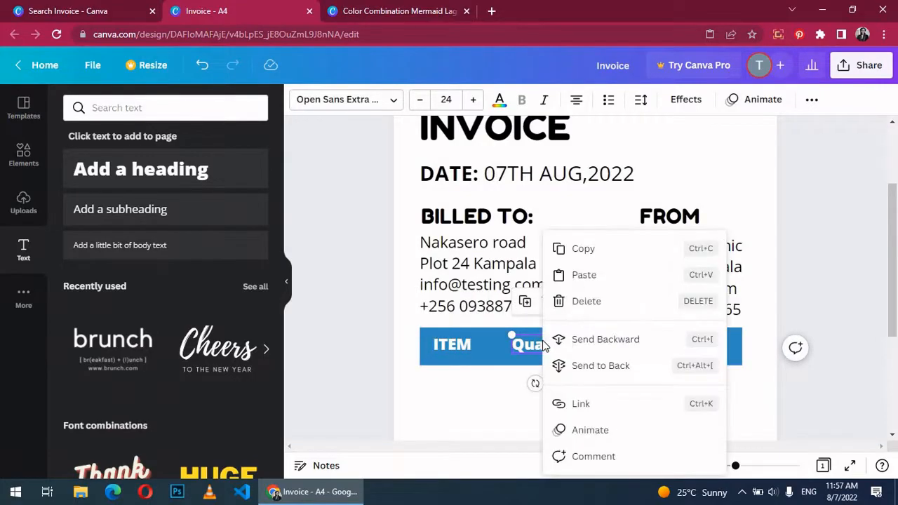
pyautogui.click(573, 253)
pyautogui.rightClick(589, 345)
pyautogui.click(634, 275)
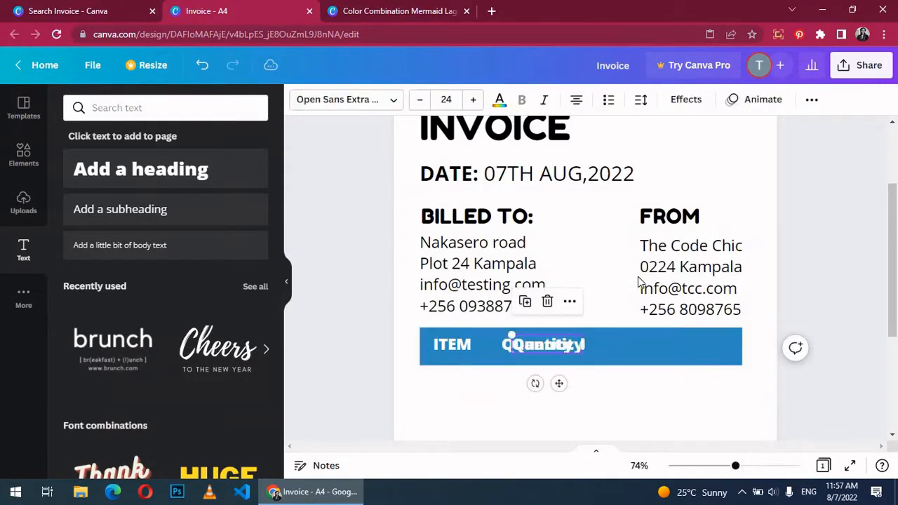
pyautogui.moveTo(553, 351); pyautogui.dragTo(628, 344)
pyautogui.doubleClick(629, 344)
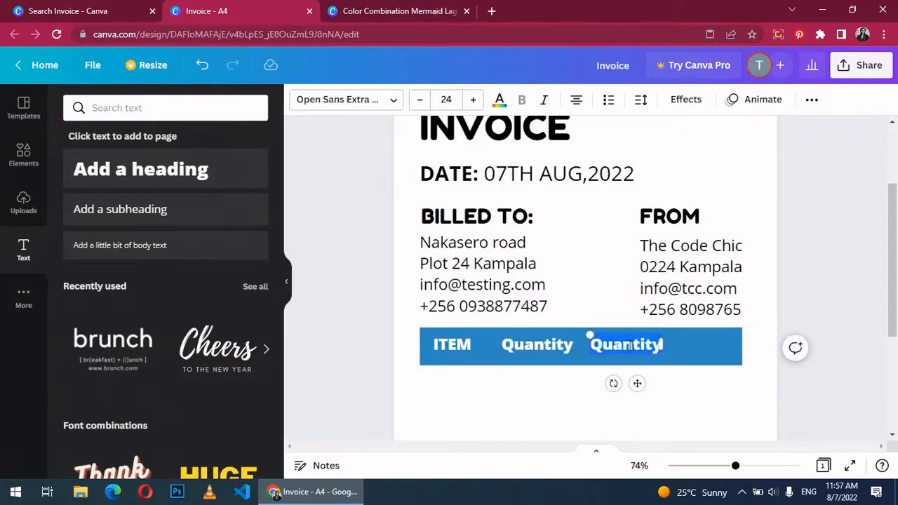
pyautogui.write('Price')
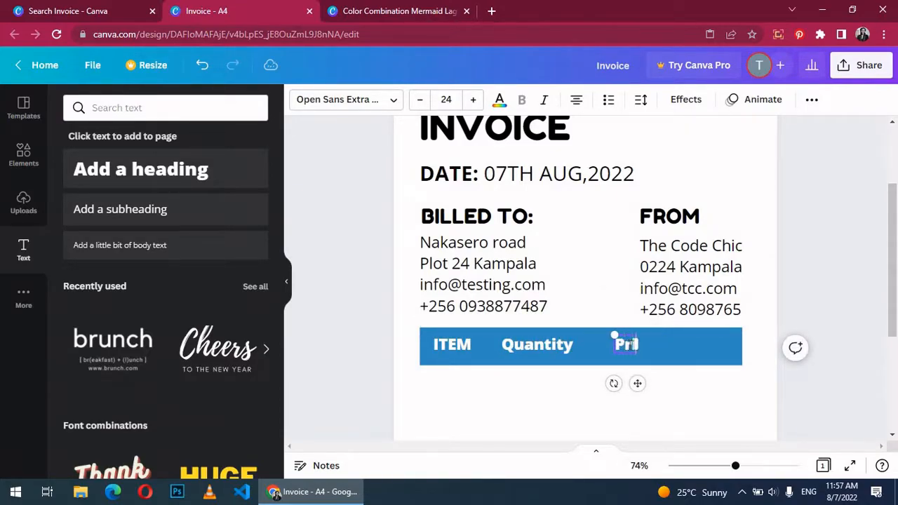
# Step: Paste another heading copy at the bar's right end reading 'Amount($)'
pyautogui.click(675, 353)
pyautogui.rightClick(675, 356)
pyautogui.click(699, 278)
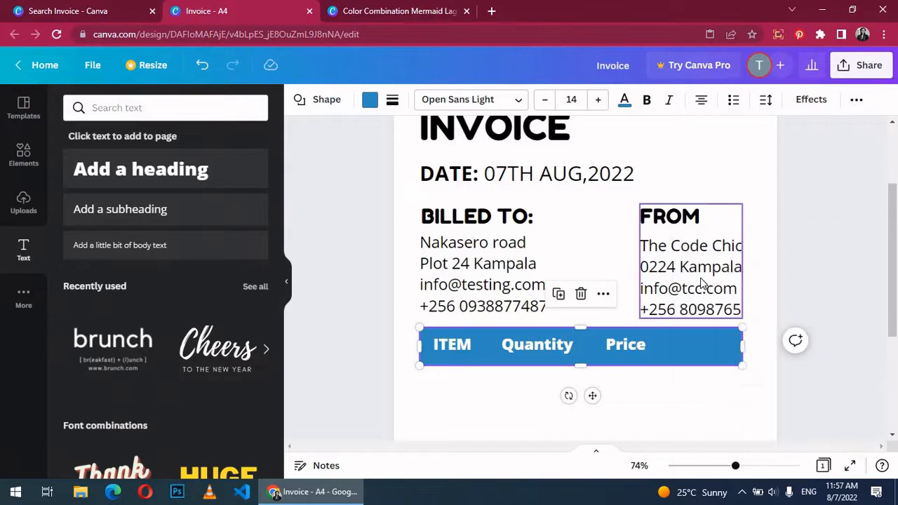
pyautogui.moveTo(548, 341); pyautogui.dragTo(704, 344)
pyautogui.doubleClick(702, 344)
pyautogui.write('Amount()')
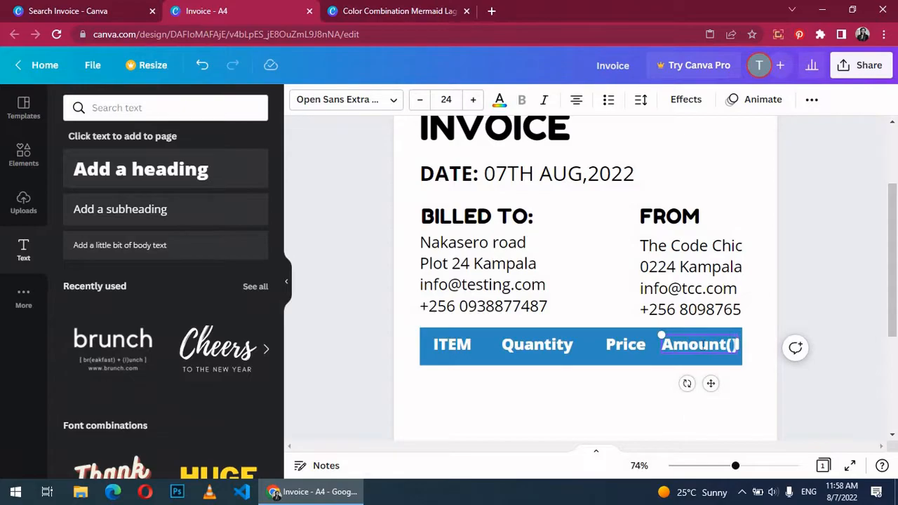
pyautogui.write('$')
# Step: Shift ITEM, Quantity and Price slightly left so the four headings are evenly spaced
pyautogui.moveTo(455, 344); pyautogui.dragTo(453, 344)
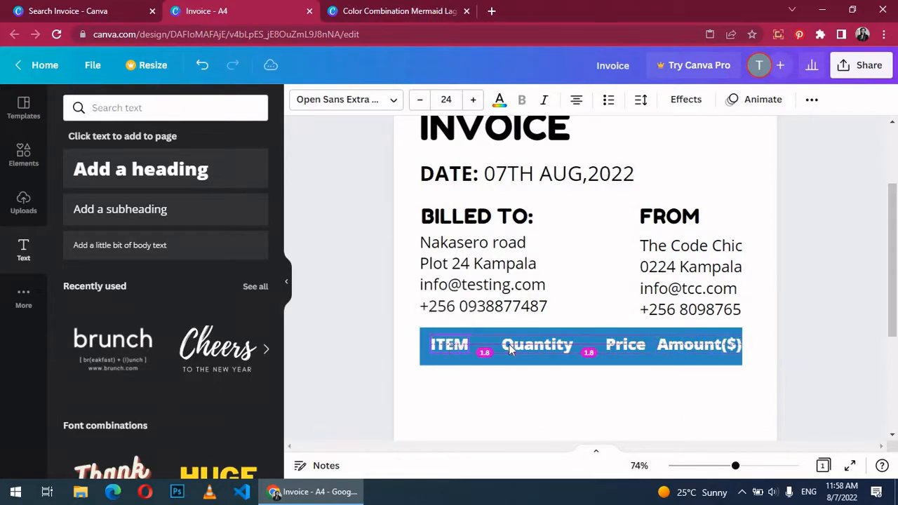
pyautogui.click(534, 345)
pyautogui.moveTo(534, 344); pyautogui.dragTo(527, 344)
pyautogui.click(616, 345)
pyautogui.moveTo(618, 344); pyautogui.dragTo(605, 349)
pyautogui.click(865, 315)
# Step: Group the blue bar with its ITEM, Quantity, Price and Amount($) headings into one element
pyautogui.scroll(-3, 865, 315)
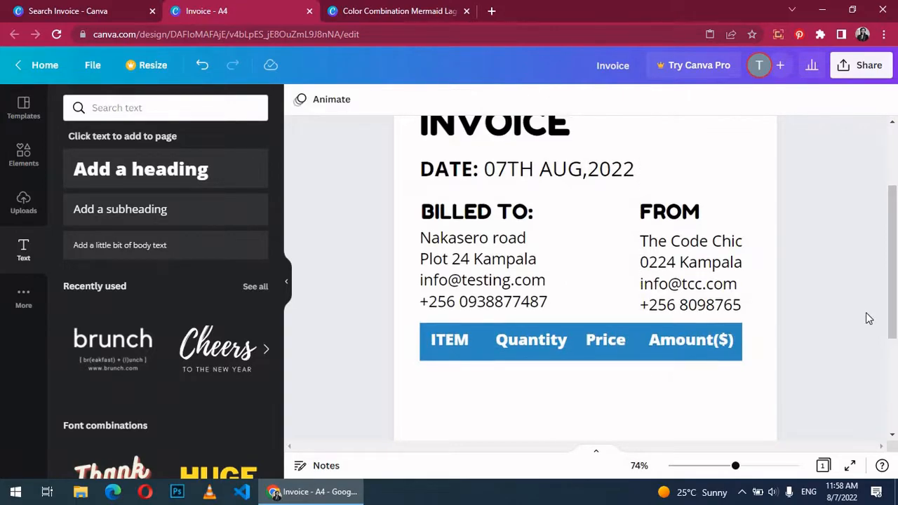
pyautogui.scroll(3, 868, 318)
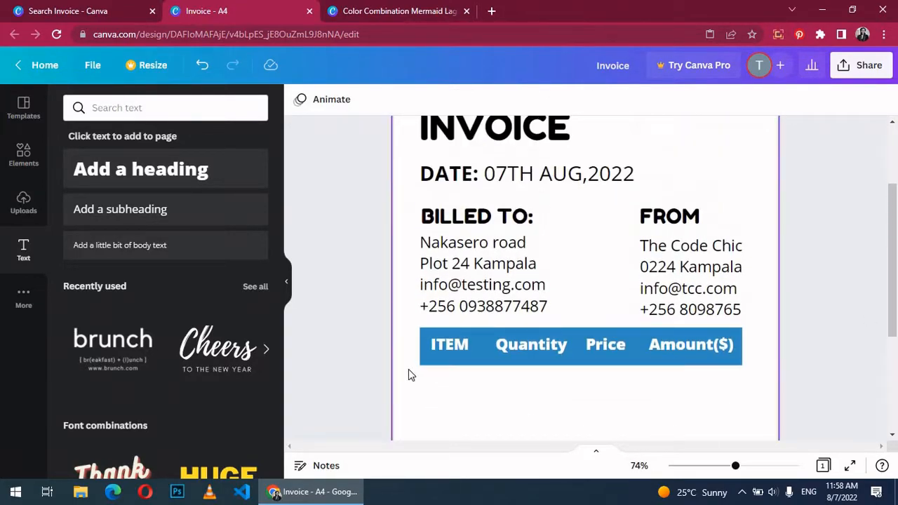
pyautogui.moveTo(413, 328); pyautogui.dragTo(745, 371)
pyautogui.rightClick(745, 370)
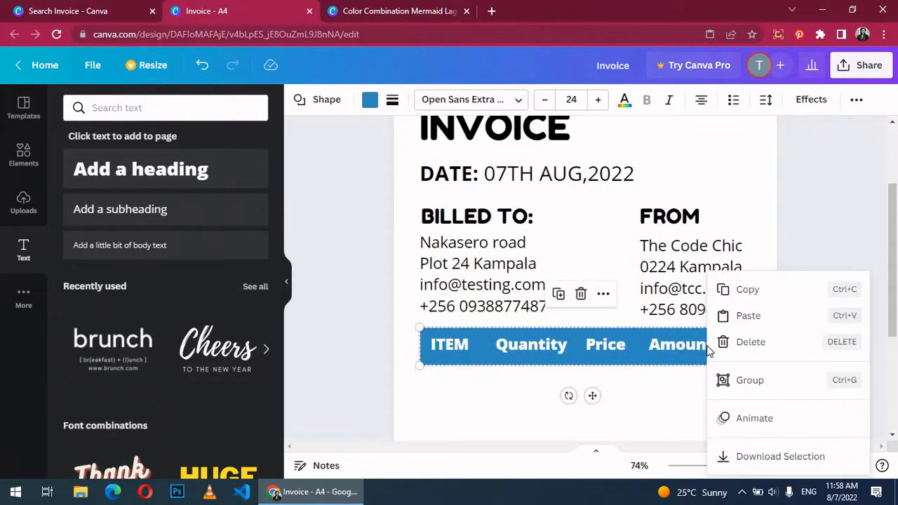
pyautogui.click(745, 380)
pyautogui.moveTo(726, 465)
pyautogui.mouseDown()
pyautogui.moveTo(707, 467)
pyautogui.moveTo(735, 467)
pyautogui.mouseUp()
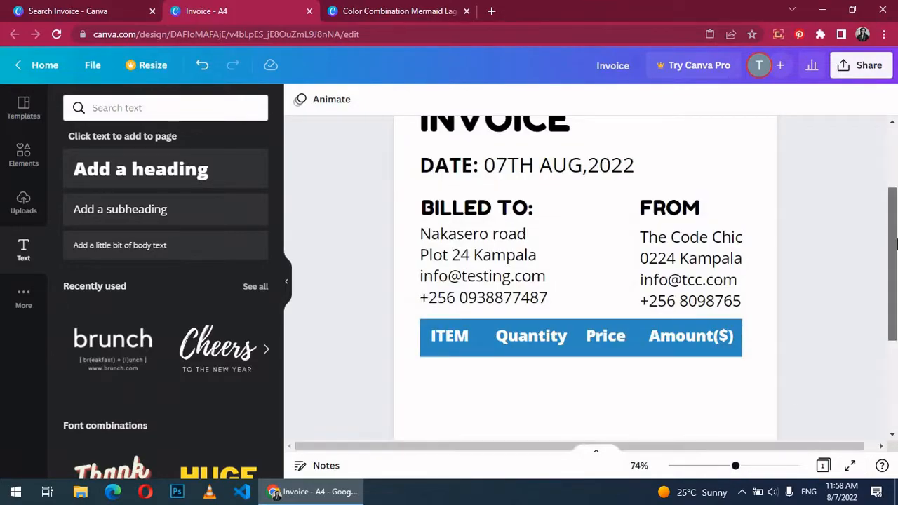
pyautogui.moveTo(896, 242); pyautogui.dragTo(896, 279)
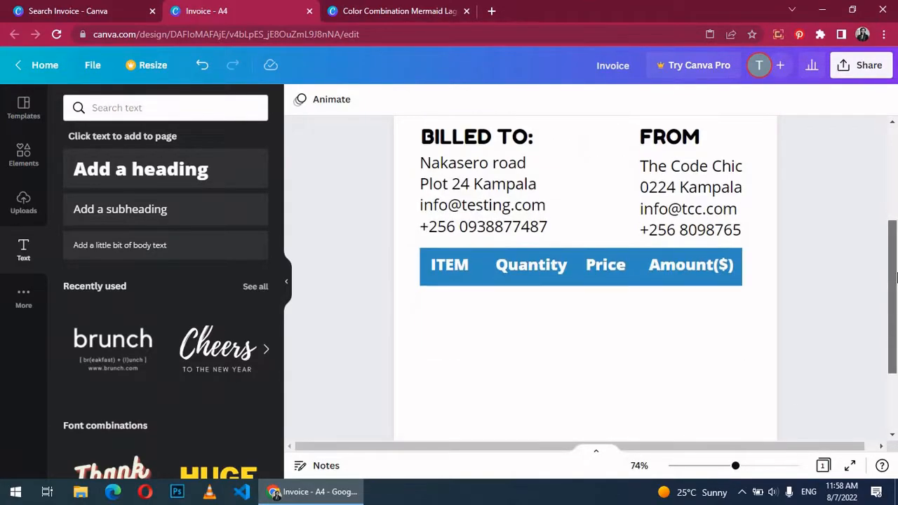
# Step: Add an 'Item one' subheading at size 16 below the header row on the left
pyautogui.click(194, 211)
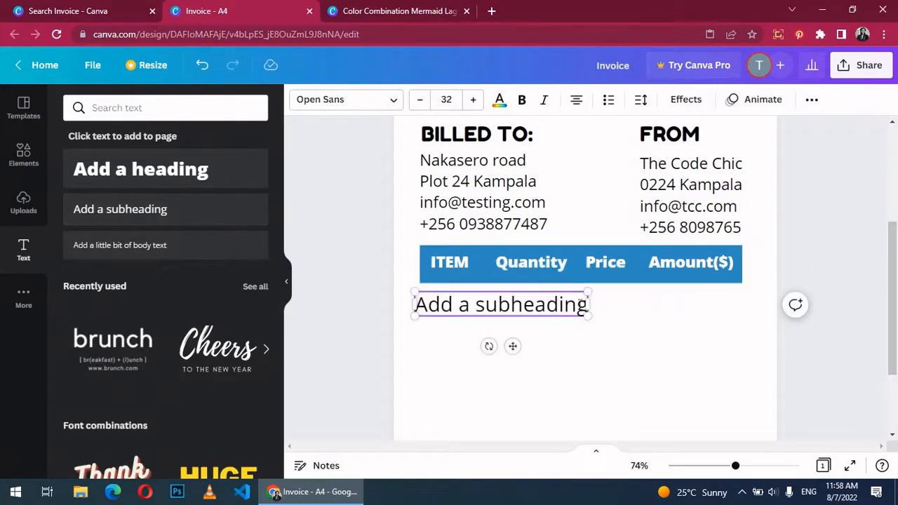
pyautogui.moveTo(582, 309); pyautogui.dragTo(533, 307)
pyautogui.write('Ite')
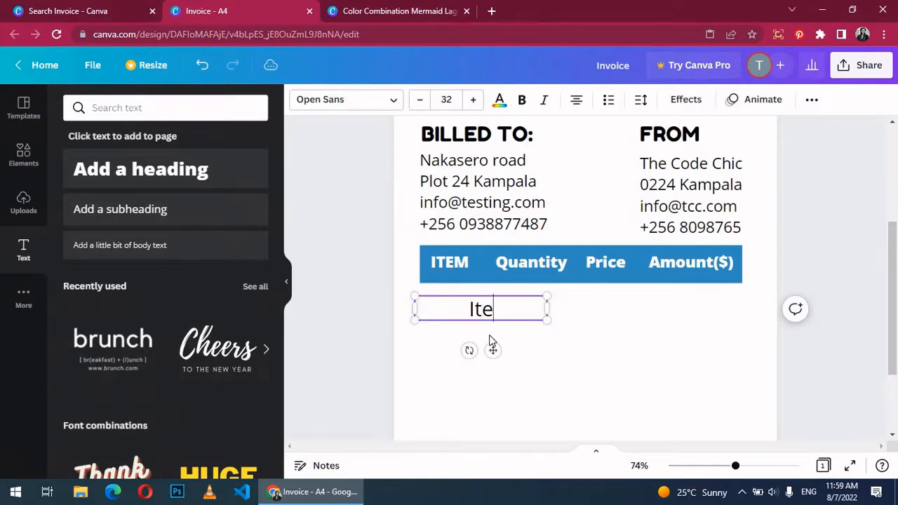
pyautogui.write('m one')
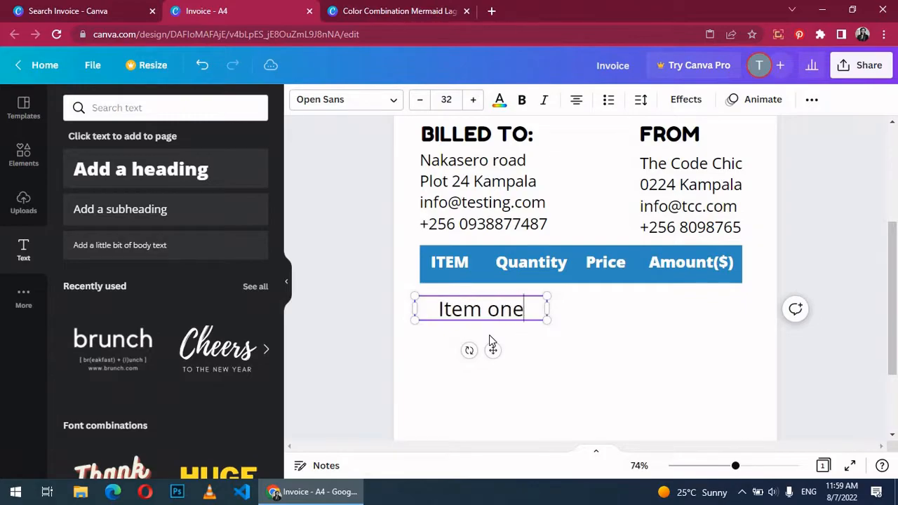
pyautogui.click(449, 99)
pyautogui.press('Return')
pyautogui.click(461, 303)
pyautogui.rightClick(460, 304)
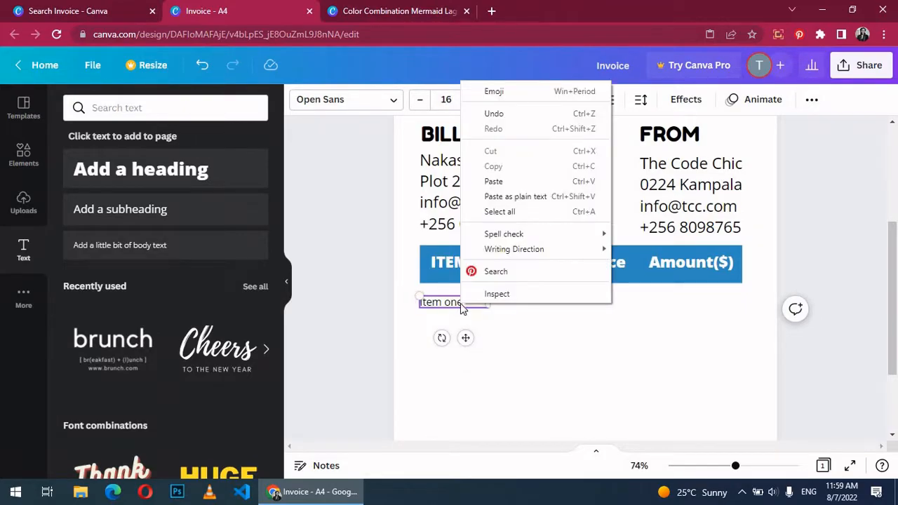
pyautogui.click(437, 307)
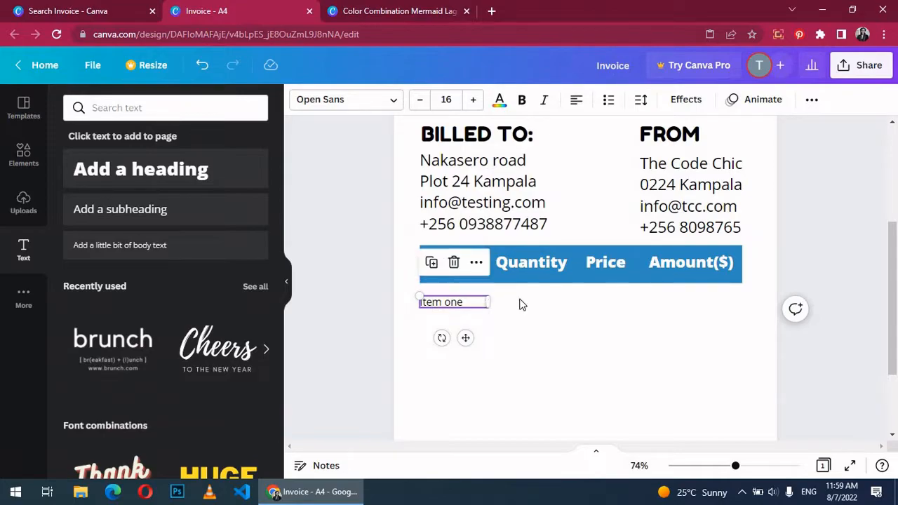
# Step: Paste copies under Quantity and Price, changing them to 1 and '$ 200'
pyautogui.hotkey('ctrl', 'v')
pyautogui.moveTo(457, 317); pyautogui.dragTo(527, 303)
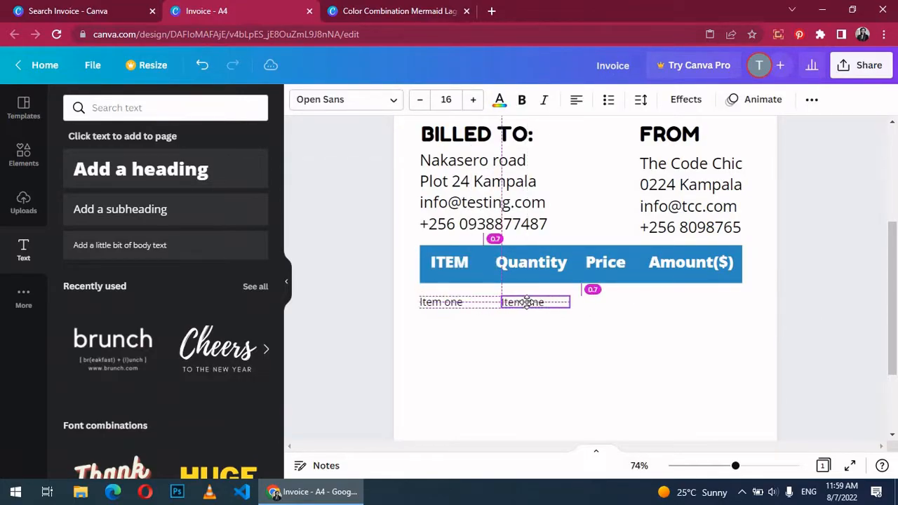
pyautogui.doubleClick(529, 304)
pyautogui.write('1')
pyautogui.click(589, 327)
pyautogui.hotkey('ctrl', 'v')
pyautogui.moveTo(460, 313); pyautogui.dragTo(602, 301)
pyautogui.doubleClick(603, 302)
pyautogui.hotkey('ctrl', 'c')
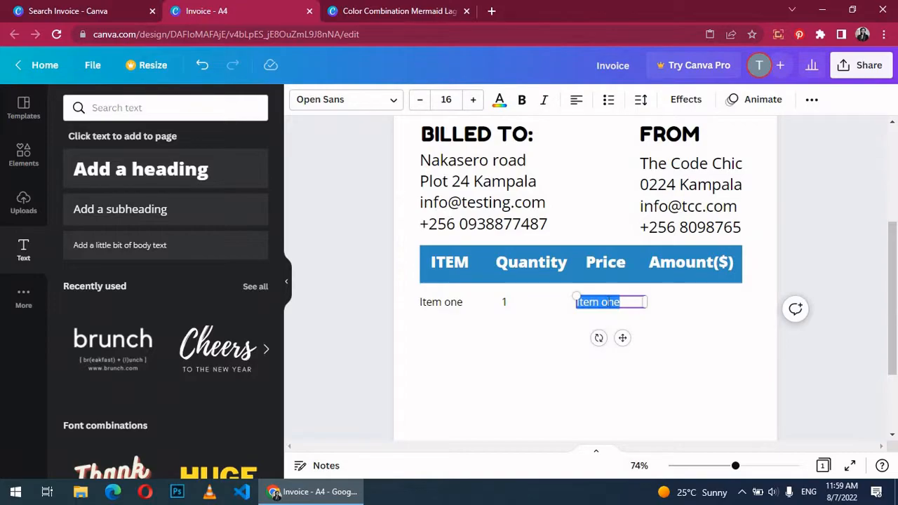
pyautogui.write('$ 200')
# Step: Add a '$200' entry under Amount($), align it with the row, and select all four entries
pyautogui.rightClick(563, 324)
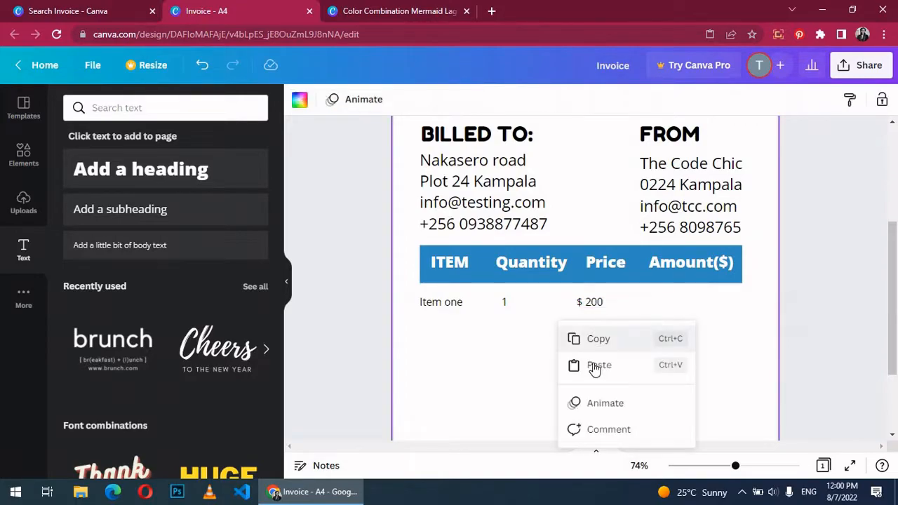
pyautogui.click(597, 365)
pyautogui.moveTo(598, 327); pyautogui.dragTo(687, 298)
pyautogui.doubleClick(679, 296)
pyautogui.write('$200')
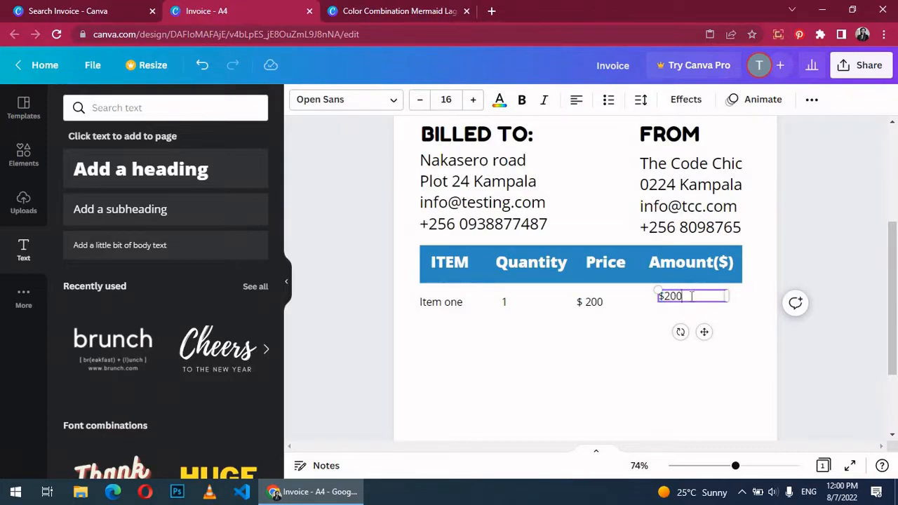
pyautogui.moveTo(663, 296); pyautogui.dragTo(686, 312)
pyautogui.click(832, 369)
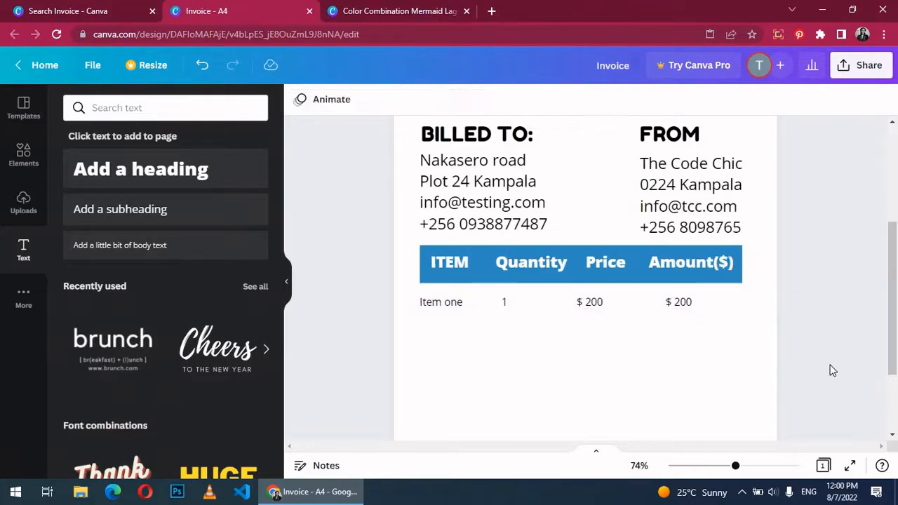
pyautogui.moveTo(414, 302); pyautogui.dragTo(721, 319)
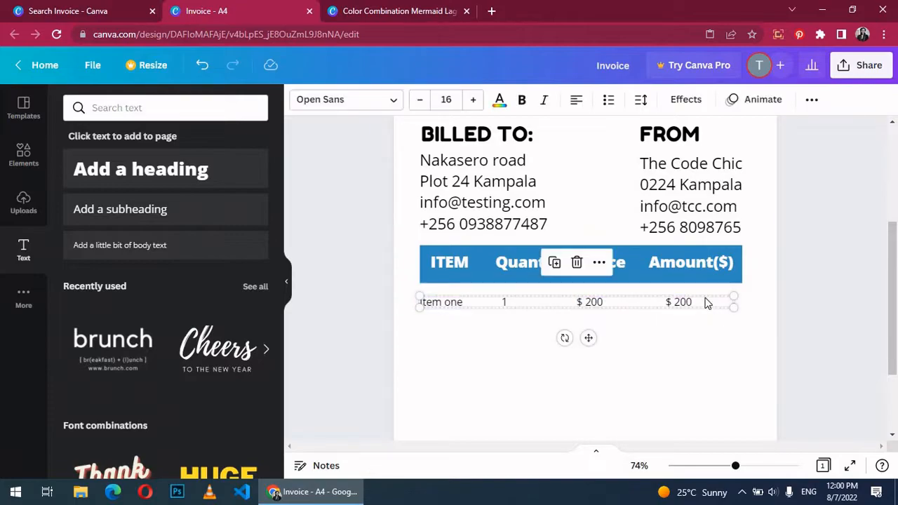
# Step: Group the first item row, then paste two copies of it stacked below
pyautogui.rightClick(707, 301)
pyautogui.click(746, 382)
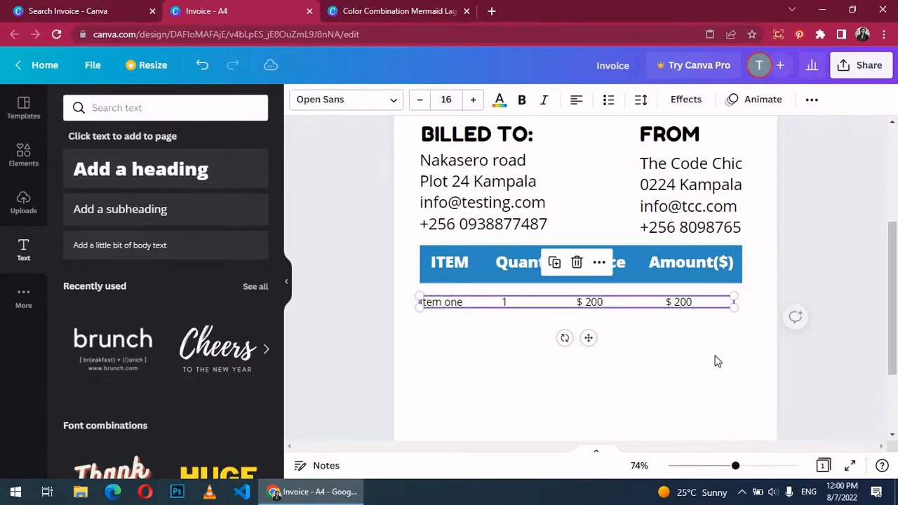
pyautogui.rightClick(628, 303)
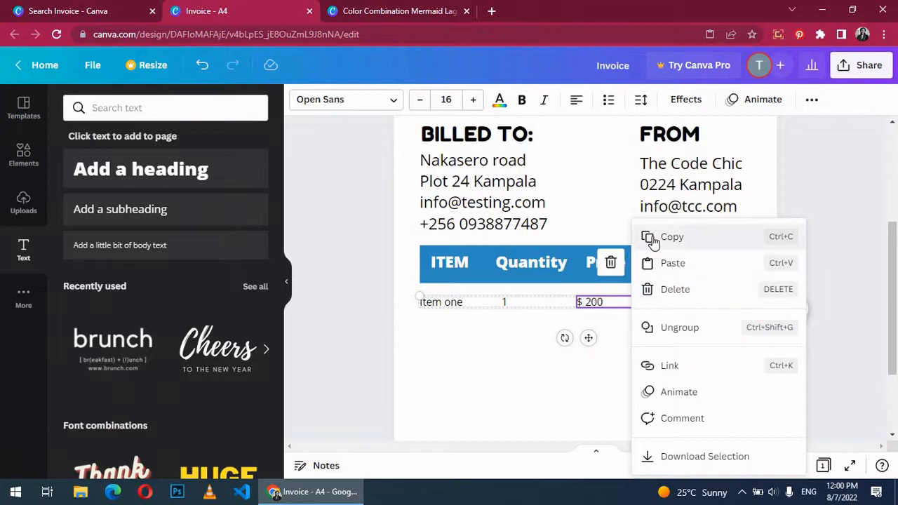
pyautogui.click(655, 237)
pyautogui.rightClick(618, 329)
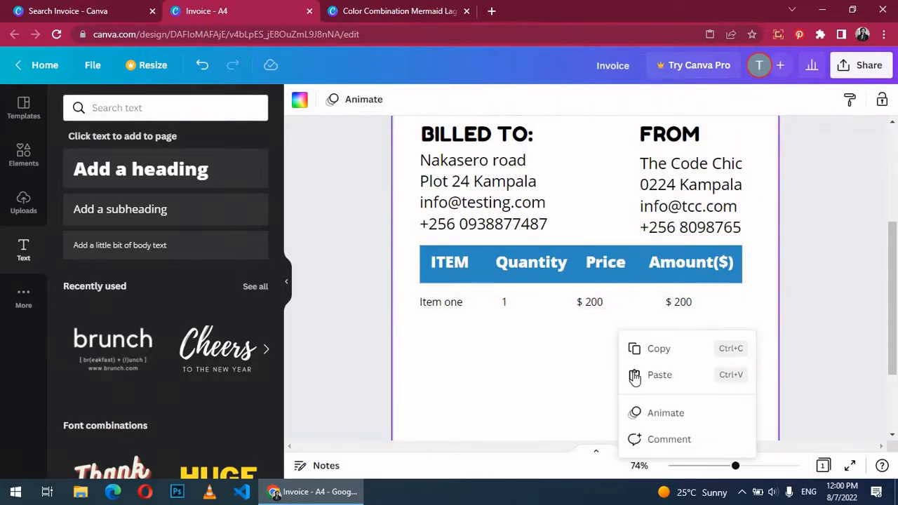
pyautogui.click(634, 377)
pyautogui.moveTo(541, 305); pyautogui.dragTo(545, 325)
pyautogui.rightClick(531, 342)
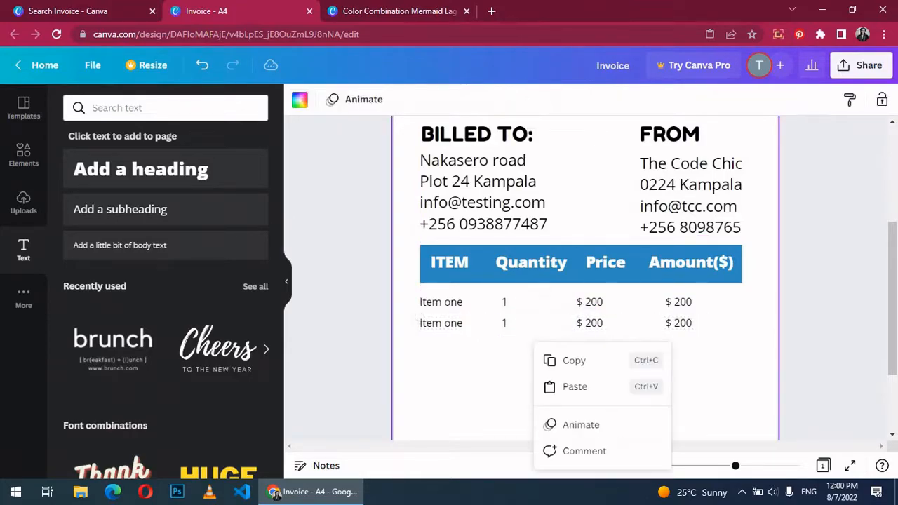
pyautogui.click(554, 386)
pyautogui.moveTo(522, 318); pyautogui.dragTo(513, 345)
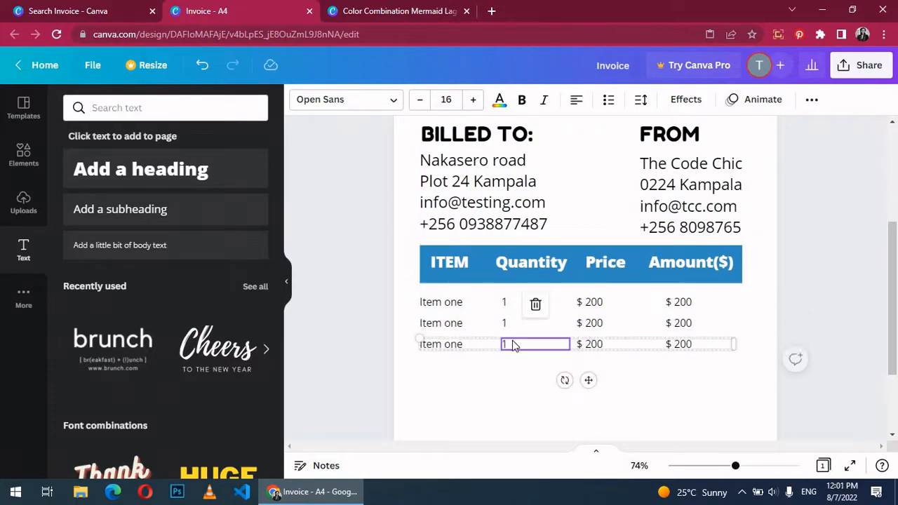
pyautogui.click(782, 350)
# Step: Edit the copies to 'Item two', 2, $ 400 and 'Item three', $ 400, $ 400
pyautogui.doubleClick(464, 326)
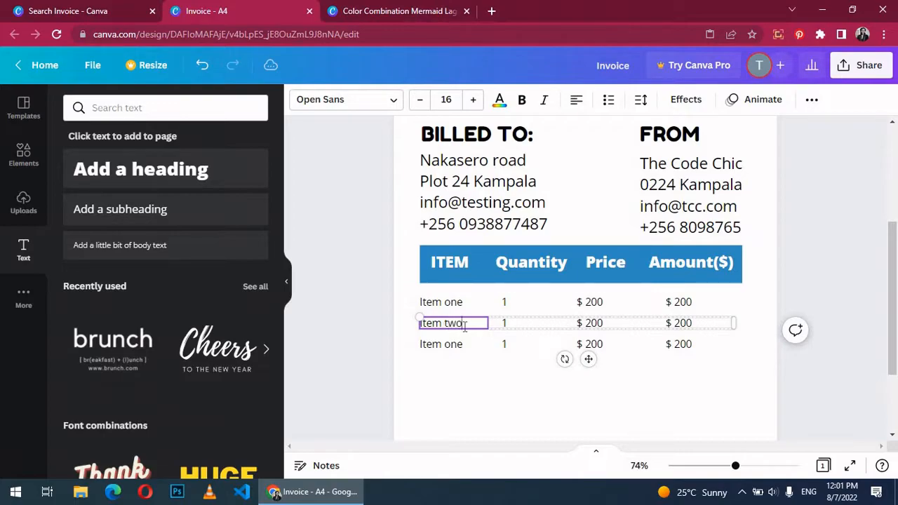
pyautogui.click(514, 323)
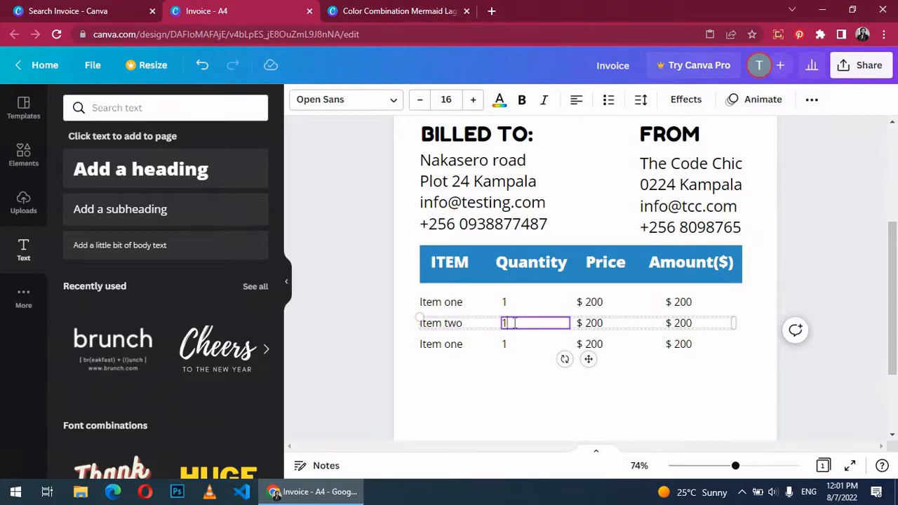
pyautogui.click(679, 323)
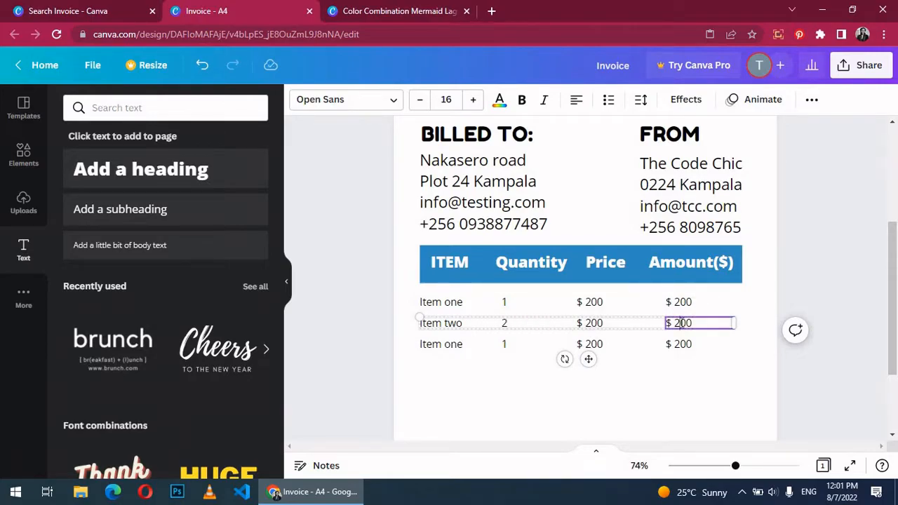
pyautogui.click(458, 344)
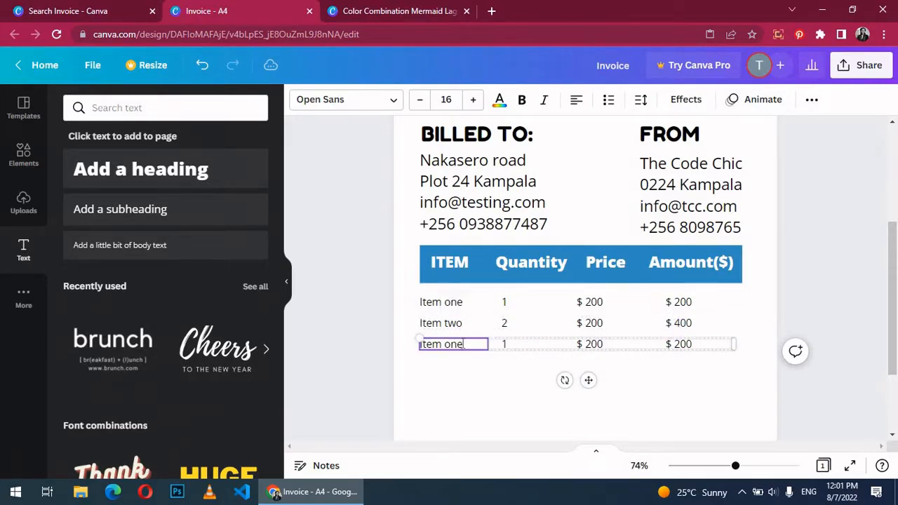
pyautogui.press('BackSpace')
pyautogui.press('BackSpace')
pyautogui.press('BackSpace')
pyautogui.write('three')
pyautogui.click(591, 347)
pyautogui.click(686, 351)
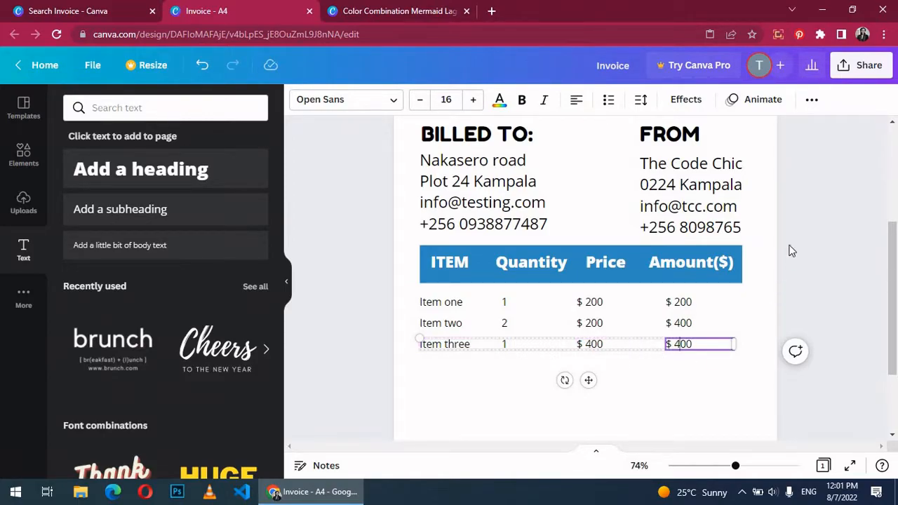
pyautogui.click(816, 263)
# Step: Group all three item rows and nudge the group slightly right
pyautogui.scroll(-2, 817, 263)
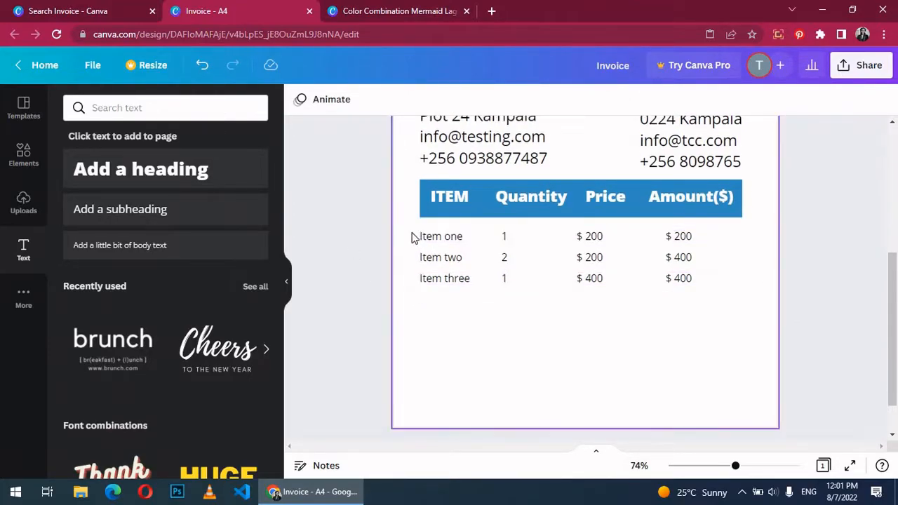
pyautogui.moveTo(414, 235); pyautogui.dragTo(733, 303)
pyautogui.moveTo(412, 228); pyautogui.dragTo(735, 294)
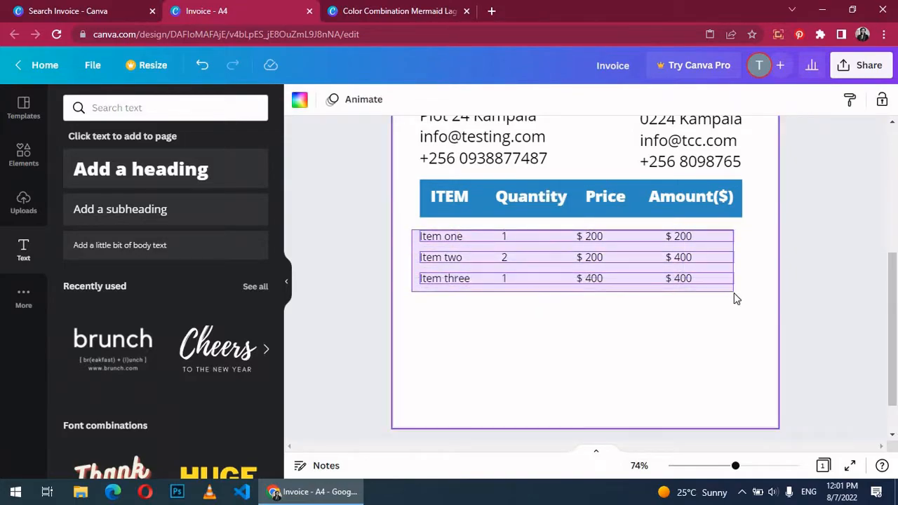
pyautogui.rightClick(707, 271)
pyautogui.click(748, 354)
pyautogui.moveTo(544, 258); pyautogui.dragTo(551, 259)
pyautogui.click(677, 334)
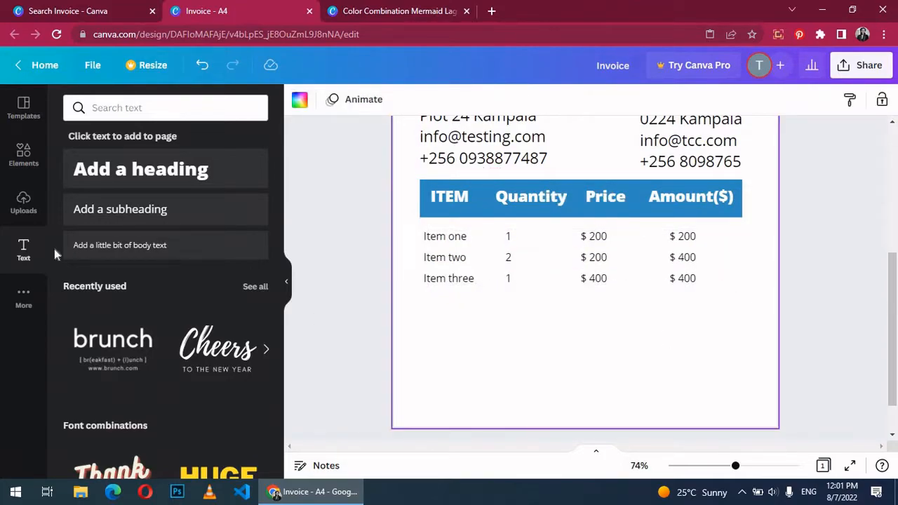
# Step: Add a thin straight line from the 'lines' elements, stretched full-width just under the 'Item three' row
pyautogui.click(23, 155)
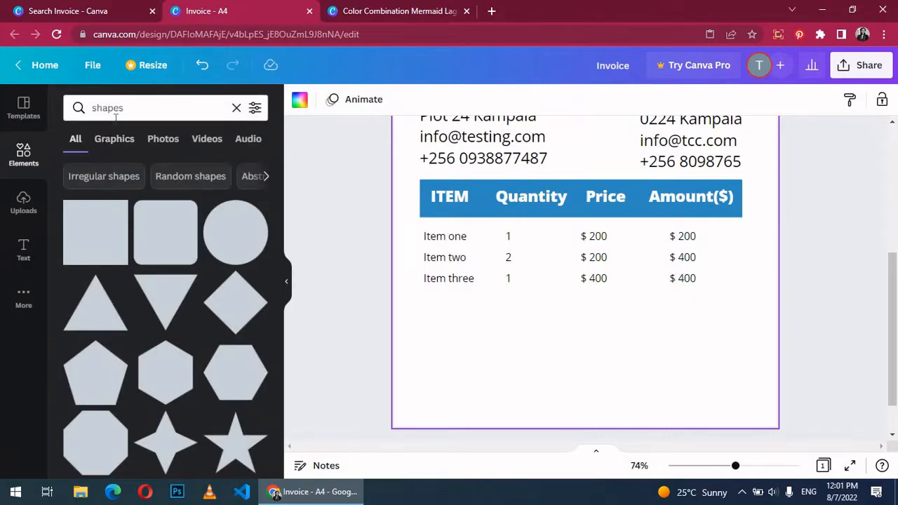
pyautogui.click(116, 109)
pyautogui.write('lines')
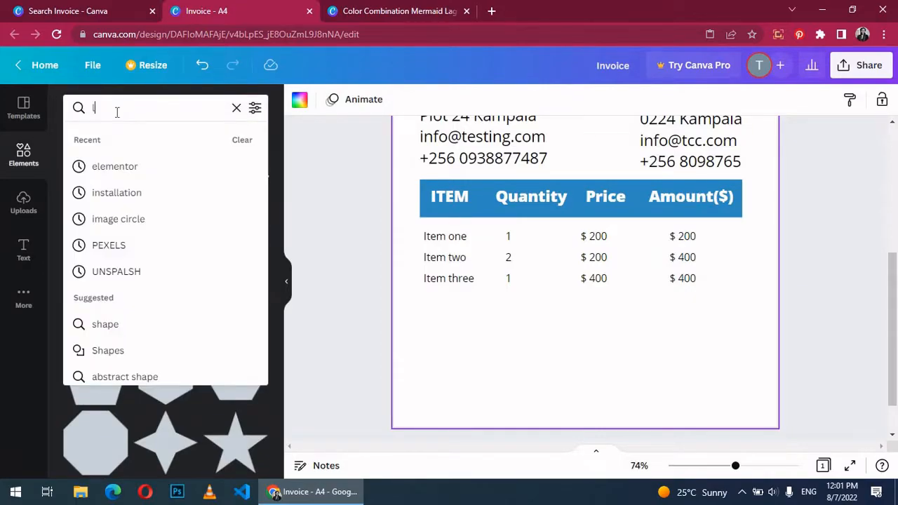
pyautogui.press('Return')
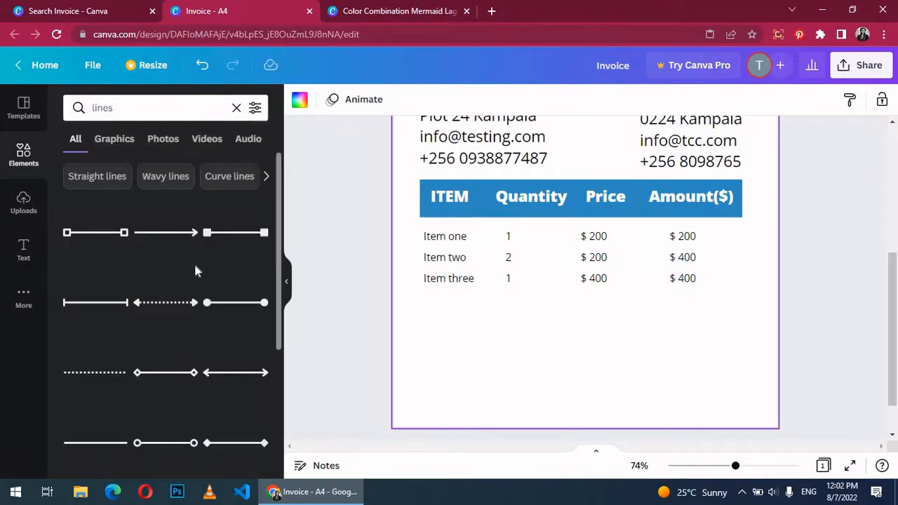
pyautogui.scroll(-2, 195, 272)
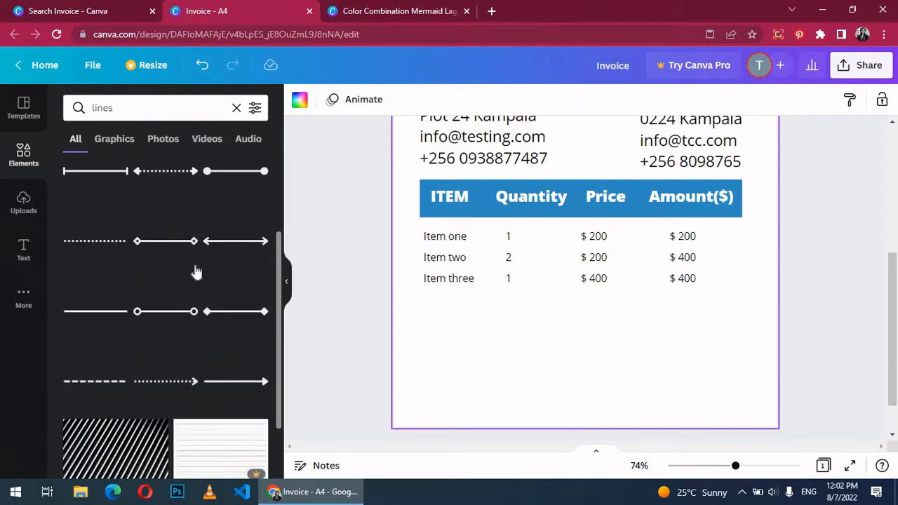
pyautogui.click(83, 318)
pyautogui.moveTo(566, 160); pyautogui.dragTo(627, 322)
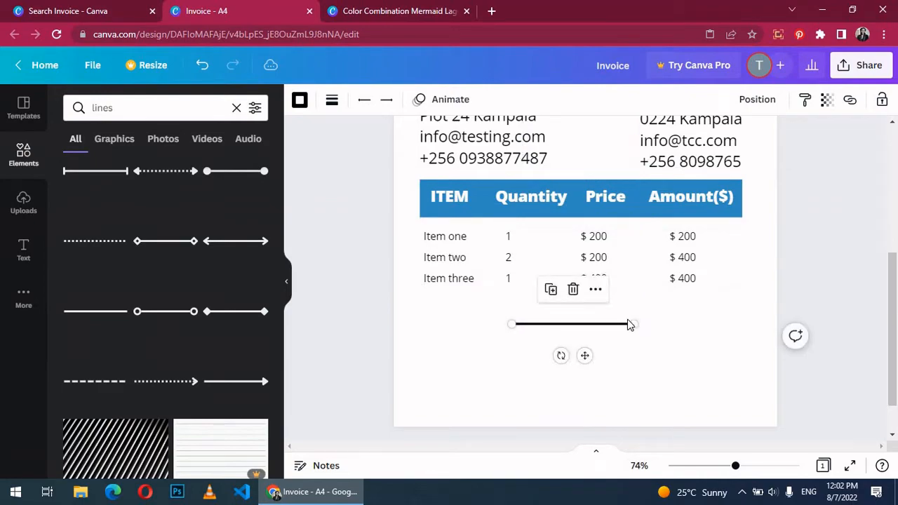
pyautogui.click(332, 102)
pyautogui.moveTo(338, 219); pyautogui.dragTo(334, 219)
pyautogui.moveTo(634, 323); pyautogui.dragTo(737, 324)
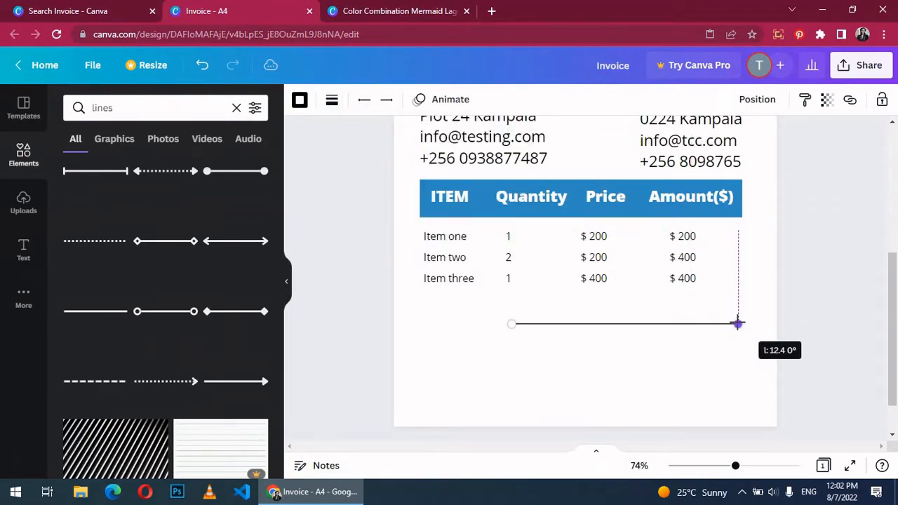
pyautogui.moveTo(601, 322); pyautogui.dragTo(597, 311)
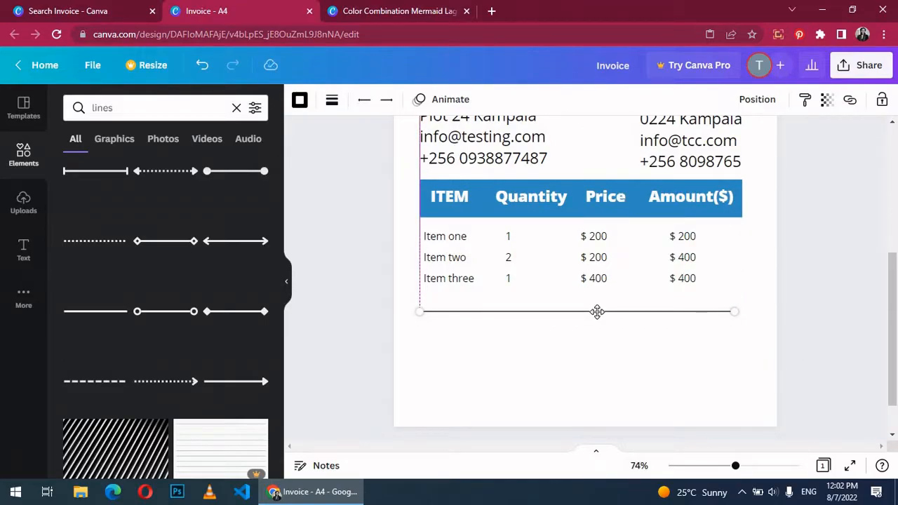
# Step: Add a 'Total' heading below the divider line and set it to size 24
pyautogui.click(24, 250)
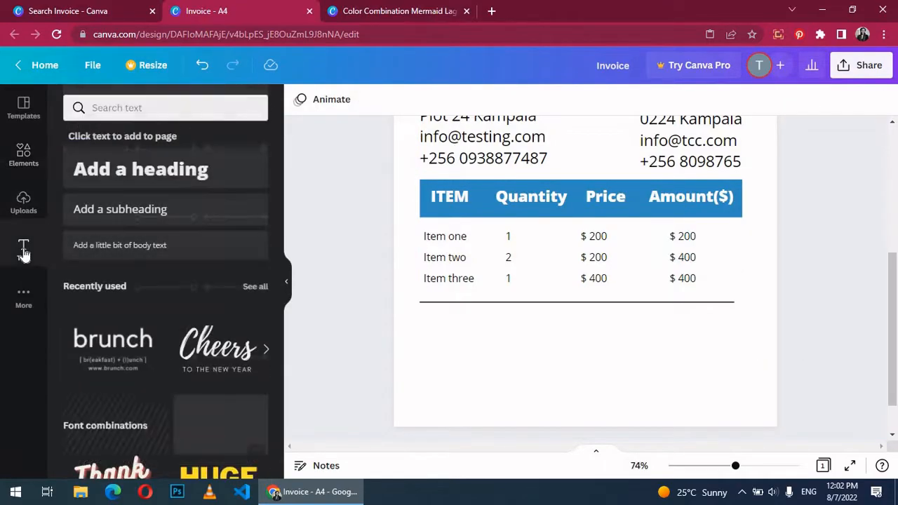
pyautogui.click(105, 176)
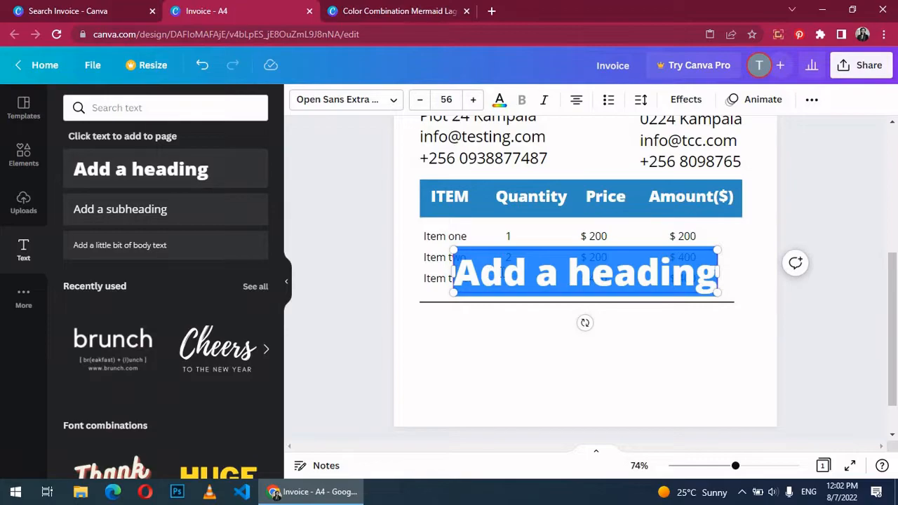
pyautogui.write('Total')
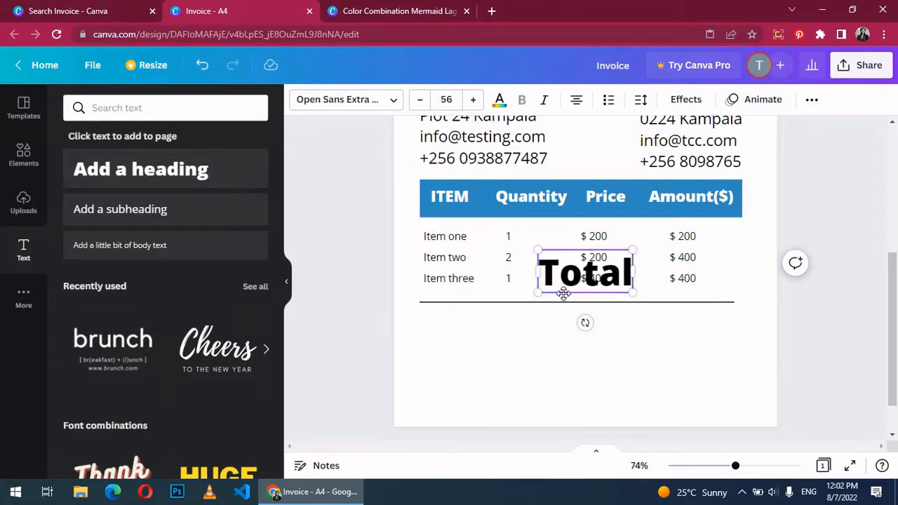
pyautogui.moveTo(565, 301); pyautogui.dragTo(593, 354)
pyautogui.click(443, 101)
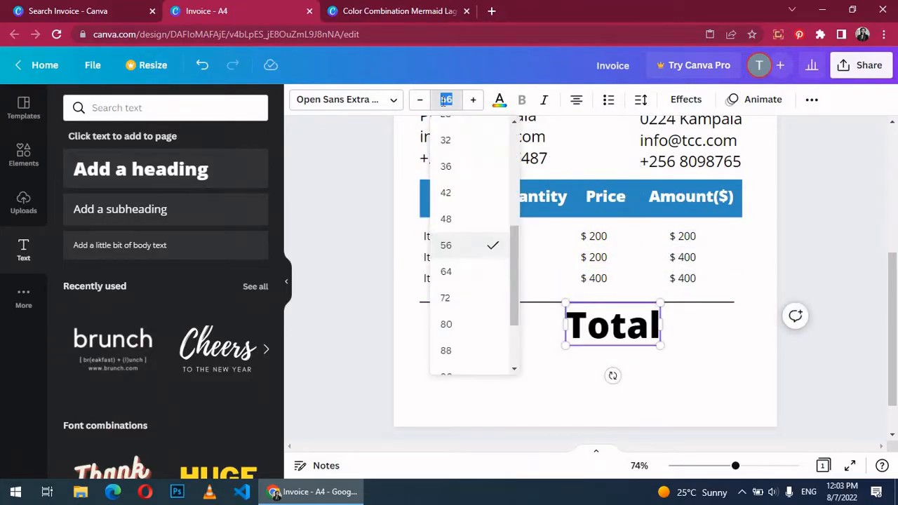
pyautogui.write('24')
pyautogui.press('Return')
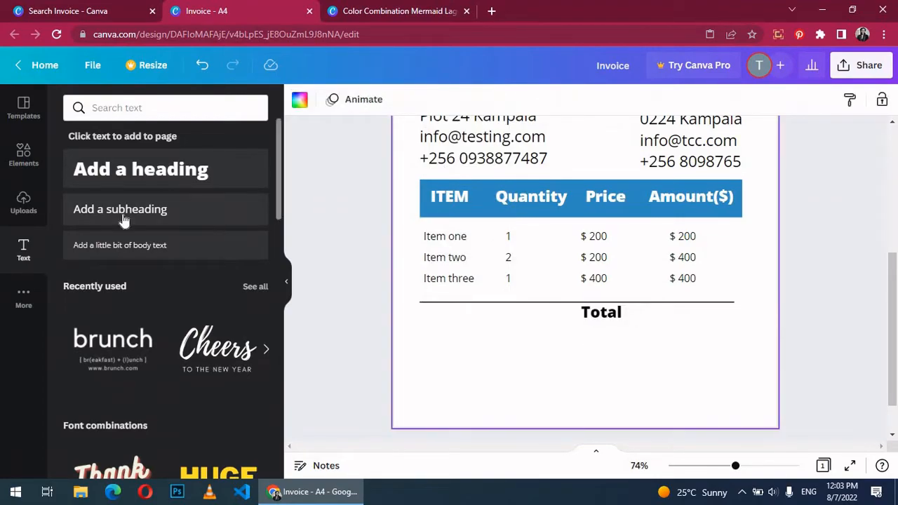
# Step: Place a '$1000' amount at size 16 beside the Total label
pyautogui.click(120, 214)
pyautogui.moveTo(535, 273); pyautogui.dragTo(621, 313)
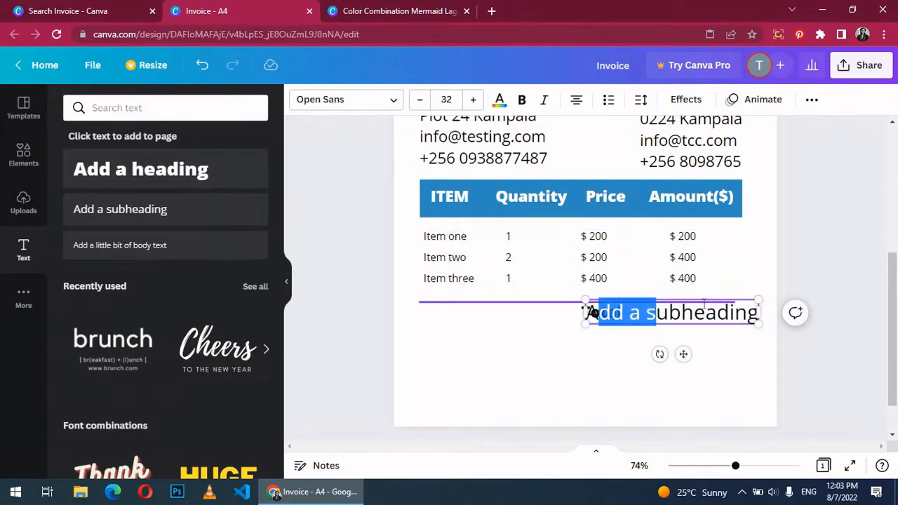
pyautogui.doubleClick(703, 312)
pyautogui.write('$100')
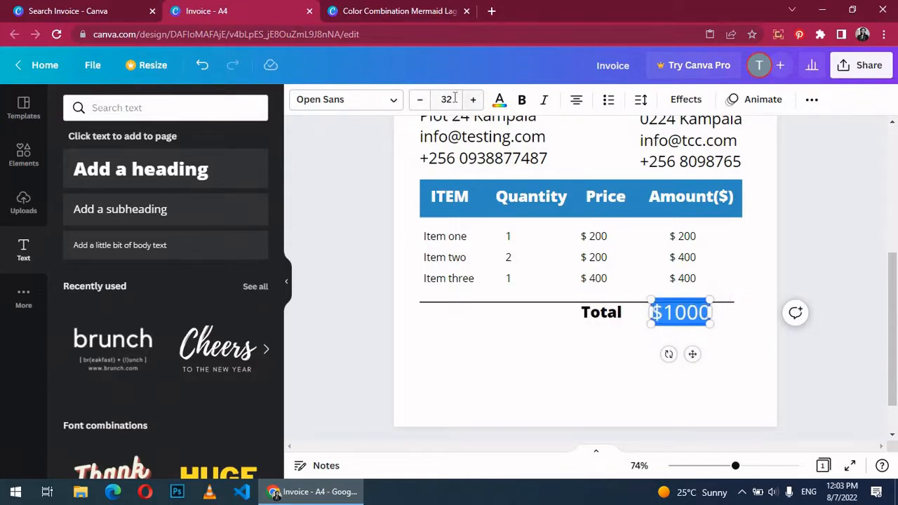
pyautogui.click(455, 98)
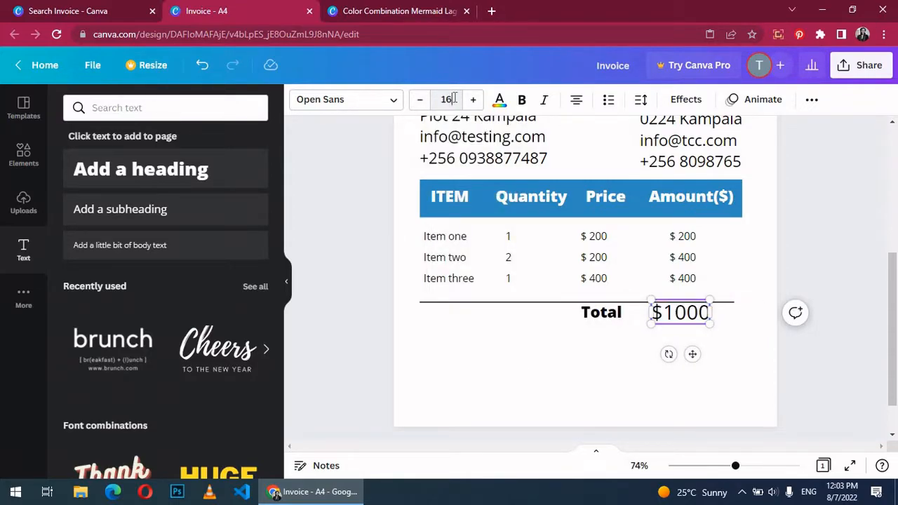
pyautogui.press('Return')
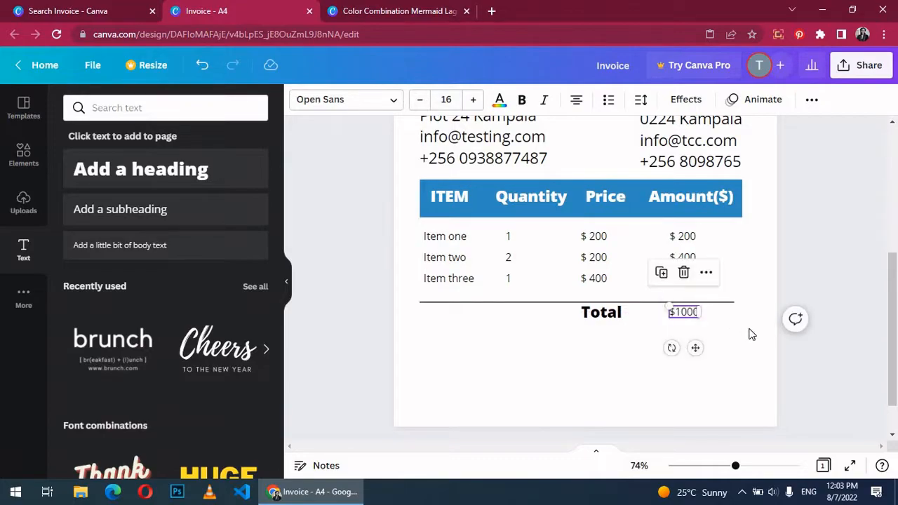
pyautogui.click(752, 334)
pyautogui.scroll(-1, 835, 284)
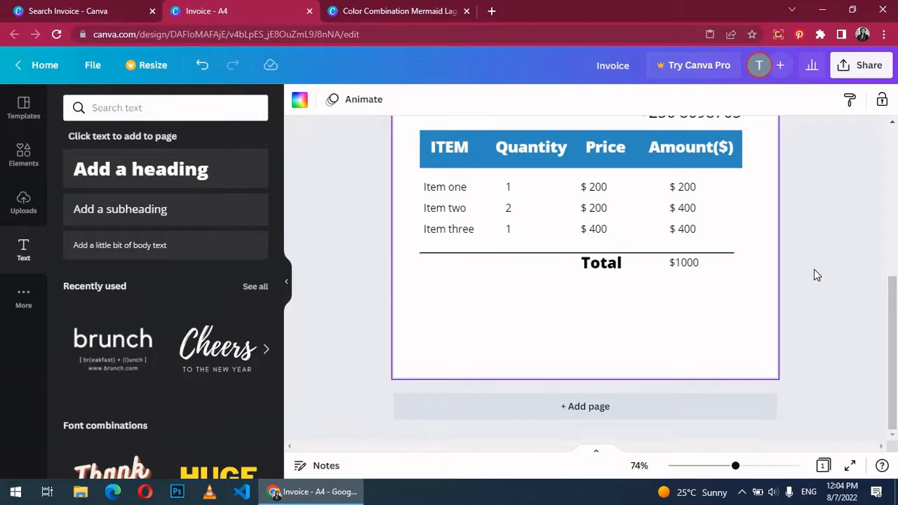
# Step: Reduce the LOGO text to size 34 and the INVOICE heading to size 50
pyautogui.click(540, 254)
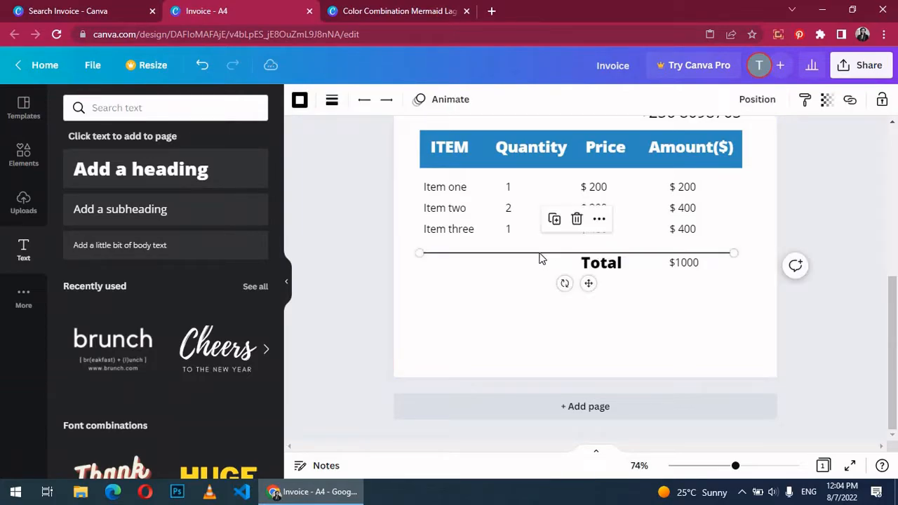
pyautogui.scroll(5, 837, 308)
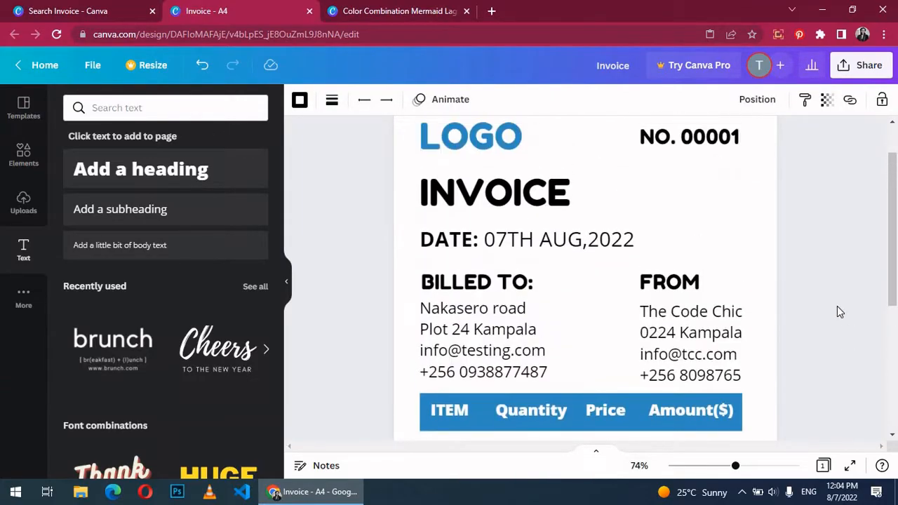
pyautogui.scroll(-1, 839, 312)
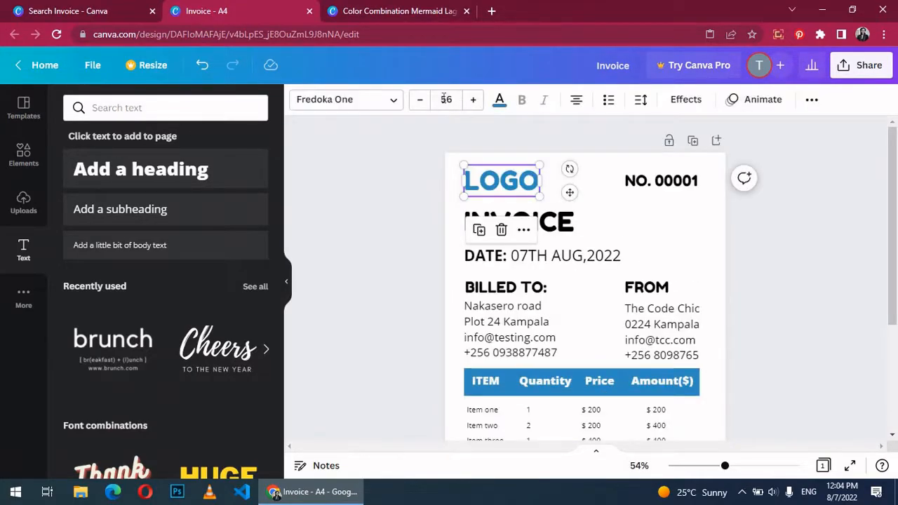
pyautogui.click(445, 99)
pyautogui.click(445, 99)
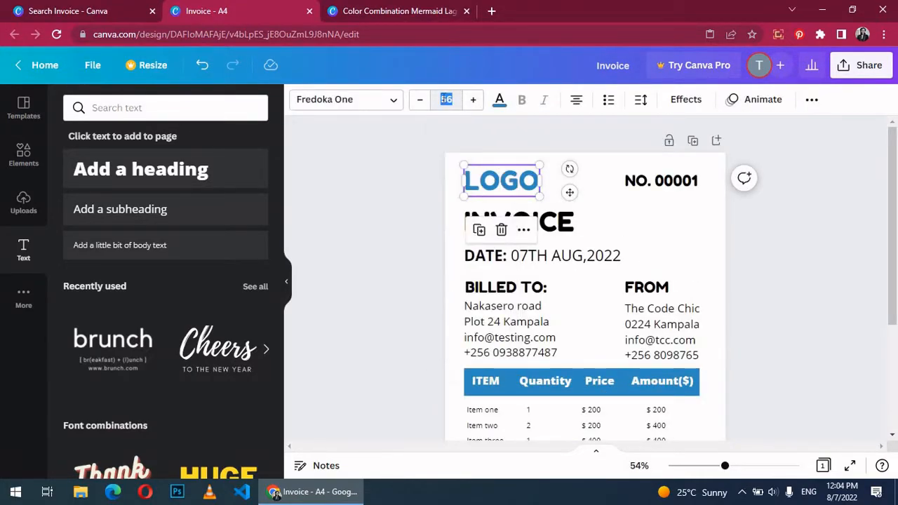
pyautogui.write('34')
pyautogui.press('Return')
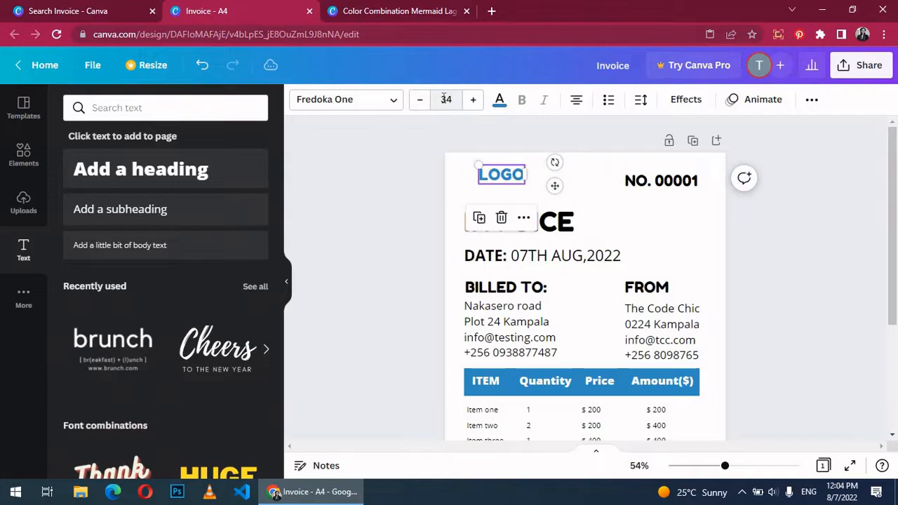
pyautogui.click(605, 177)
pyautogui.click(491, 177)
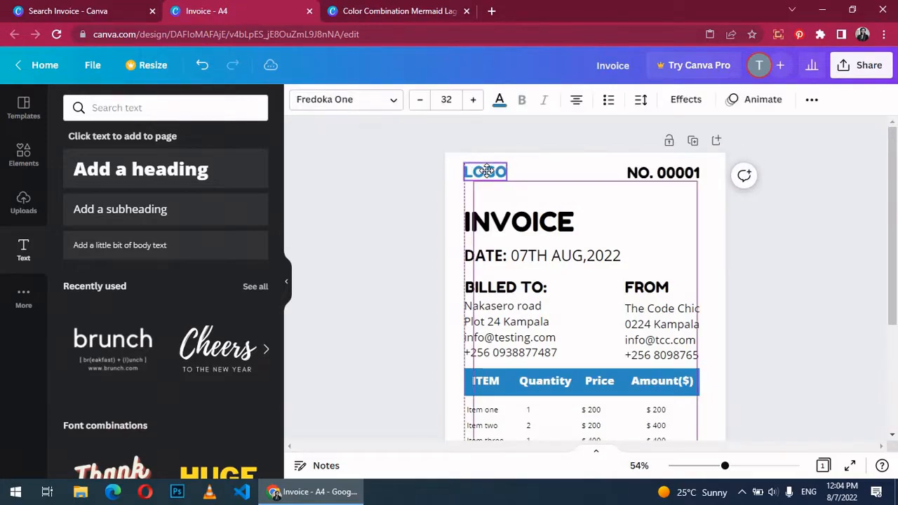
pyautogui.click(519, 222)
pyautogui.click(446, 99)
pyautogui.write('50')
# Step: Set the DATE line to size 24 and move the DATE, BILLED TO and FROM blocks up
pyautogui.click(579, 256)
pyautogui.click(578, 254)
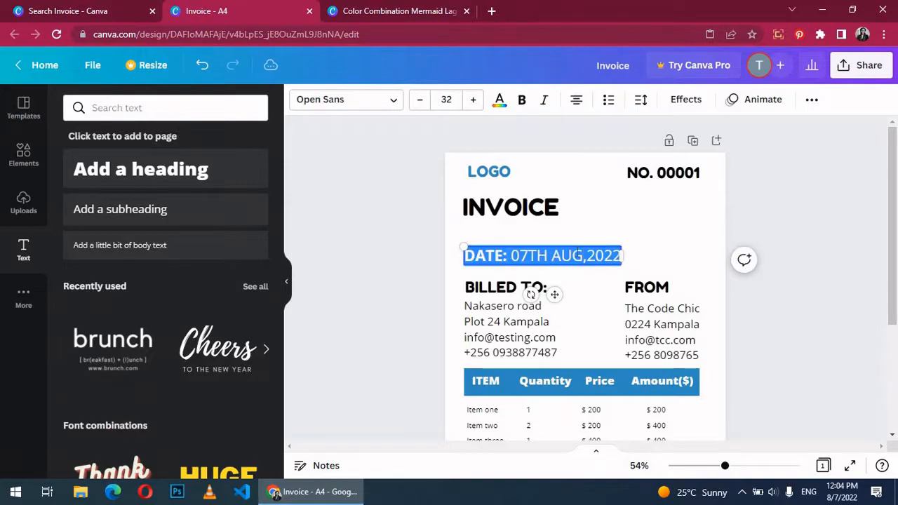
pyautogui.click(448, 102)
pyautogui.write('24')
pyautogui.press('Return')
pyautogui.moveTo(534, 254); pyautogui.dragTo(515, 237)
pyautogui.click(575, 278)
pyautogui.moveTo(533, 317); pyautogui.dragTo(526, 282)
pyautogui.moveTo(658, 324); pyautogui.dragTo(656, 292)
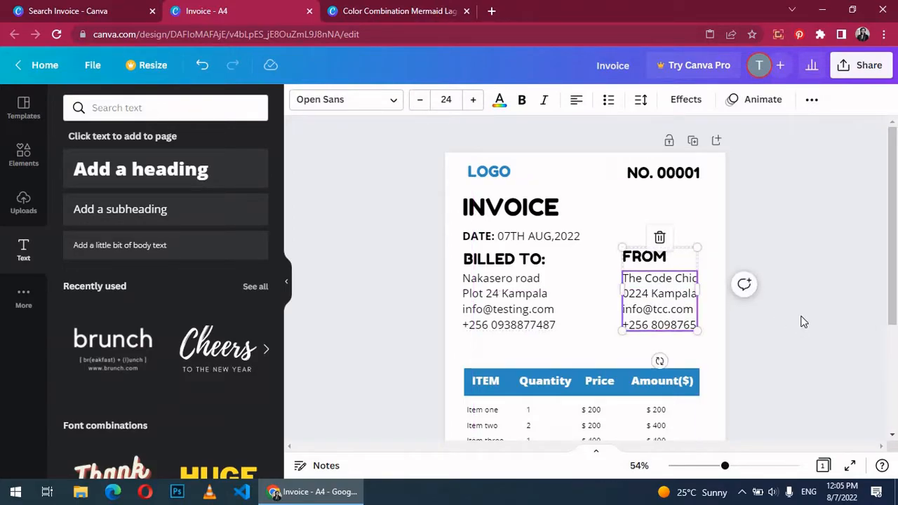
# Step: Make the FROM and BILLED TO: headings size 24 and left-align both
pyautogui.doubleClick(644, 257)
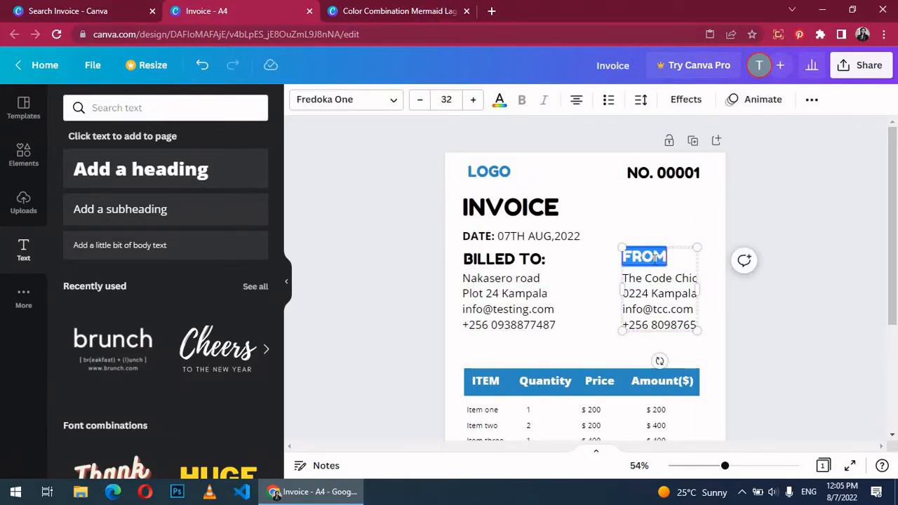
pyautogui.click(441, 100)
pyautogui.write('24')
pyautogui.press('Return')
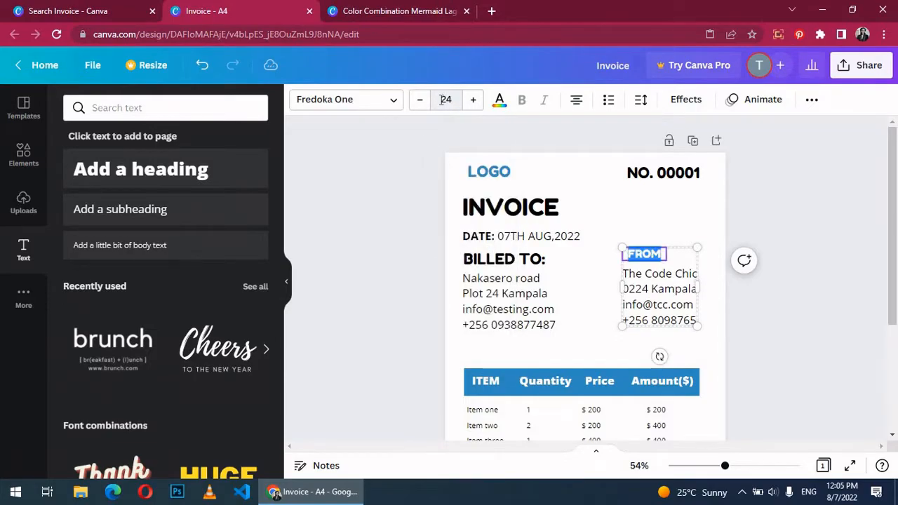
pyautogui.doubleClick(503, 260)
pyautogui.click(450, 101)
pyautogui.click(451, 102)
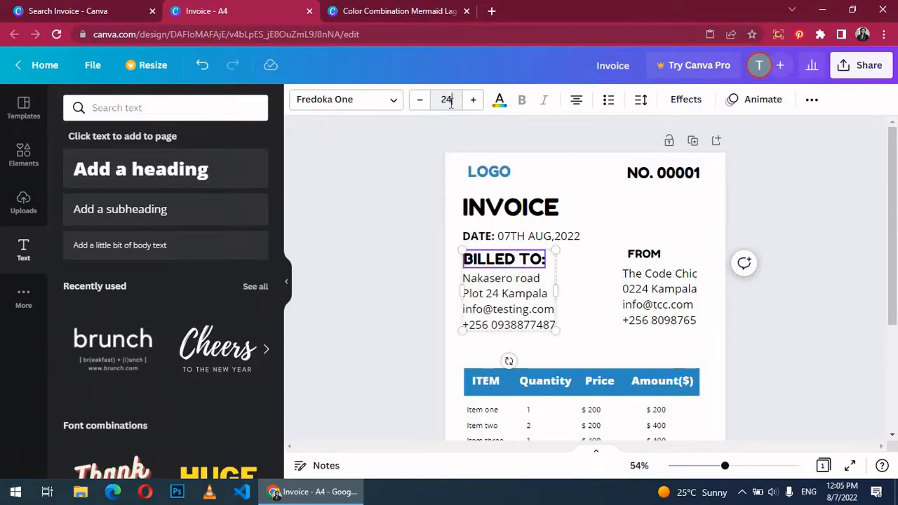
pyautogui.write('24')
pyautogui.press('Return')
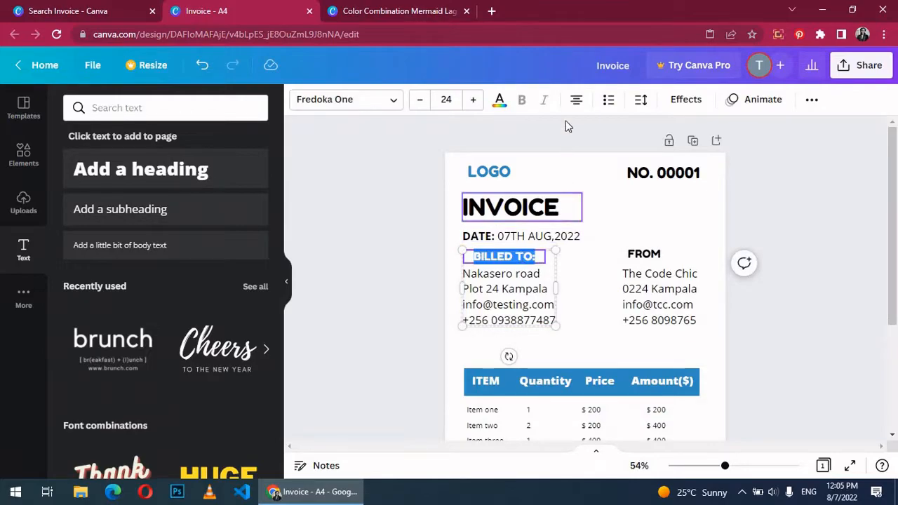
pyautogui.click(576, 99)
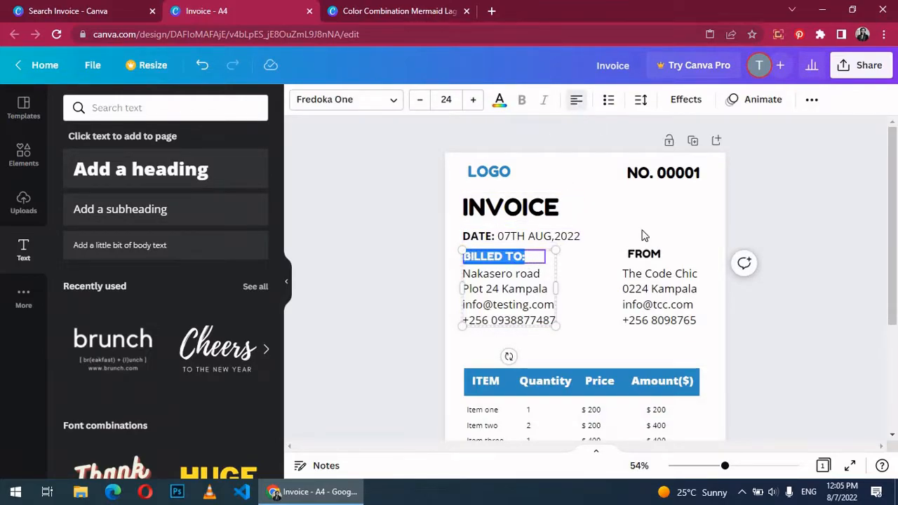
pyautogui.doubleClick(649, 255)
pyautogui.click(576, 100)
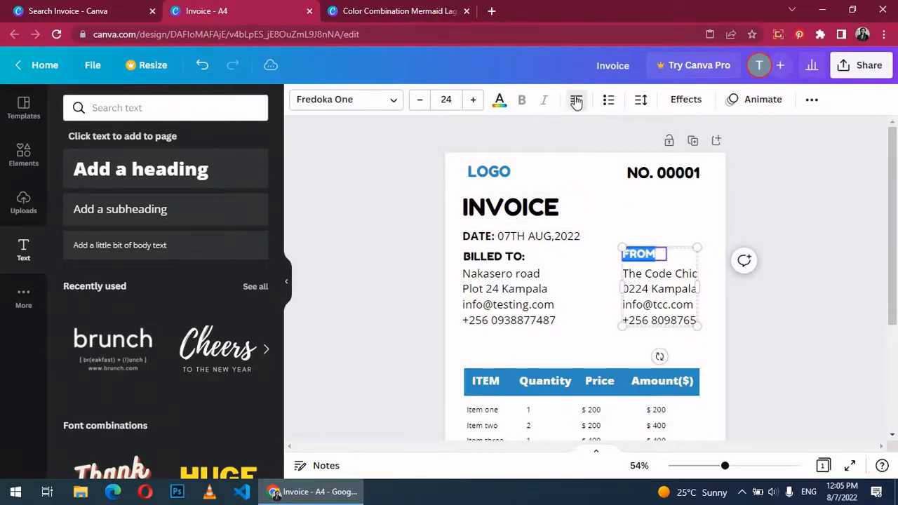
pyautogui.click(760, 335)
pyautogui.scroll(-2, 583, 270)
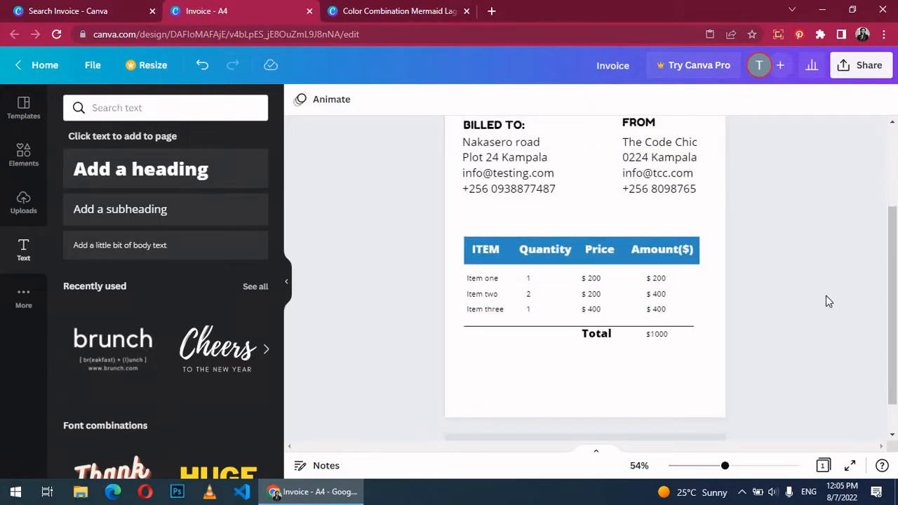
pyautogui.scroll(2, 826, 297)
# Step: Set the four BILLED TO address lines to size 16
pyautogui.click(509, 297)
pyautogui.tripleClick(533, 317)
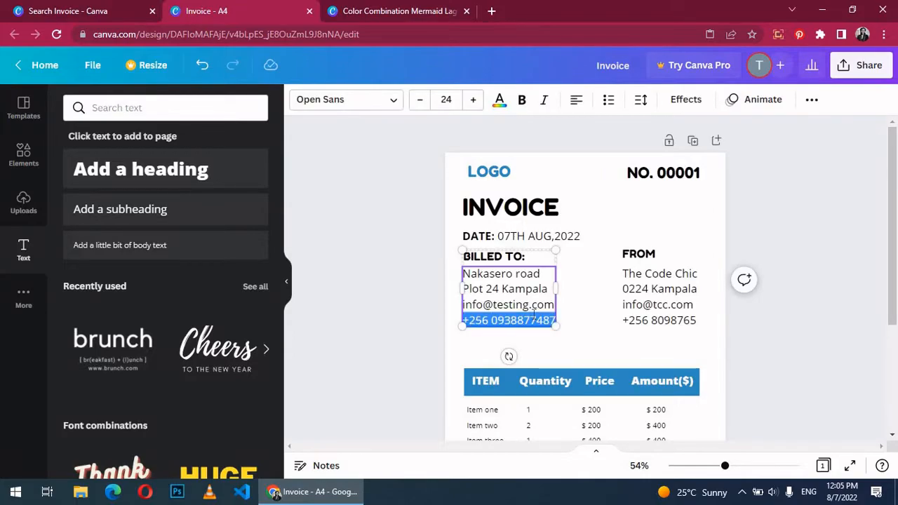
pyautogui.hotkey('ctrl', 'a')
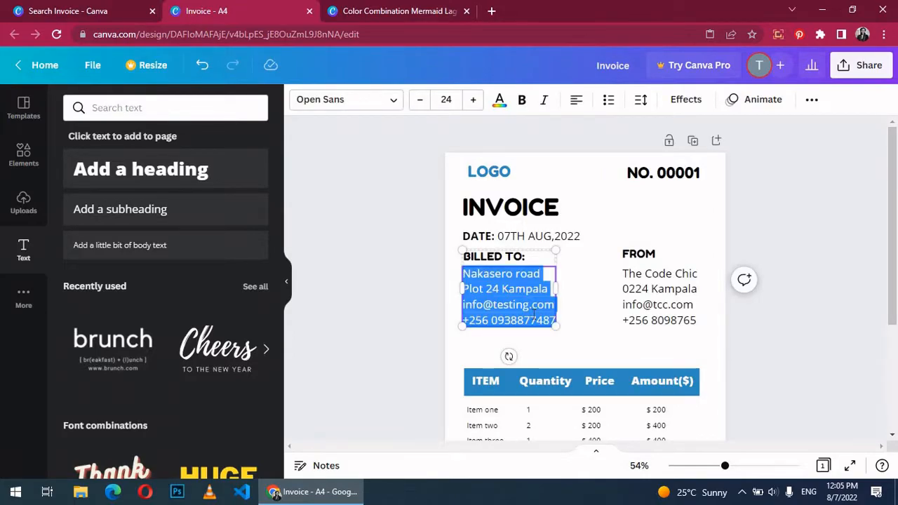
pyautogui.click(449, 99)
pyautogui.write('1')
pyautogui.press('Return')
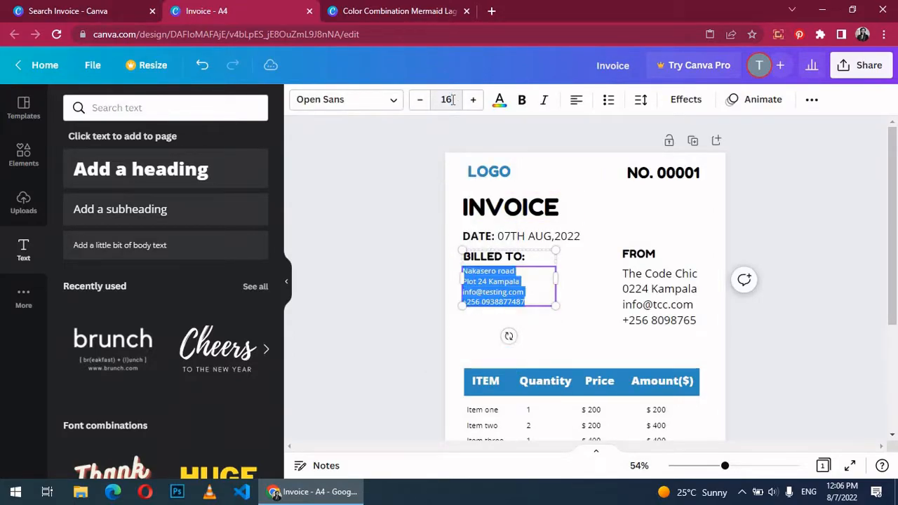
pyautogui.click(825, 354)
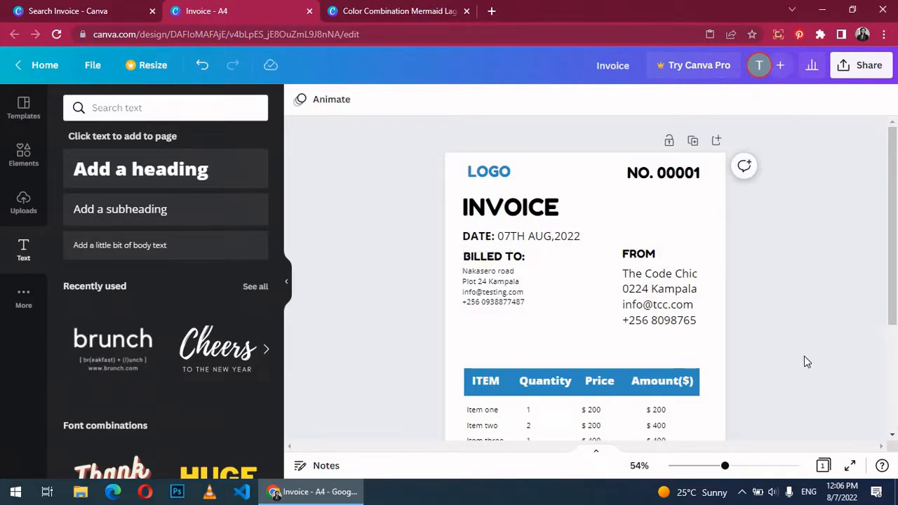
# Step: Set the FROM address lines to size 16 to match BILLED TO
pyautogui.click(656, 413)
pyautogui.click(656, 413)
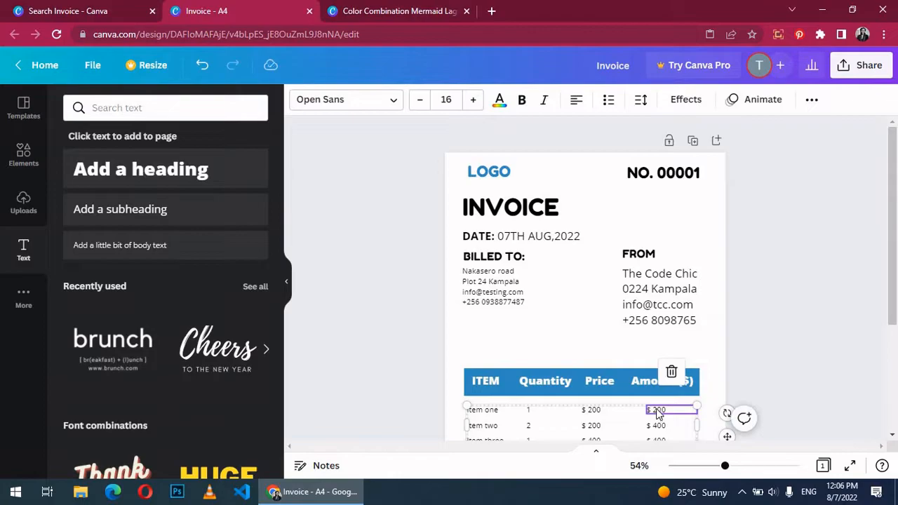
pyautogui.doubleClick(664, 314)
pyautogui.click(446, 99)
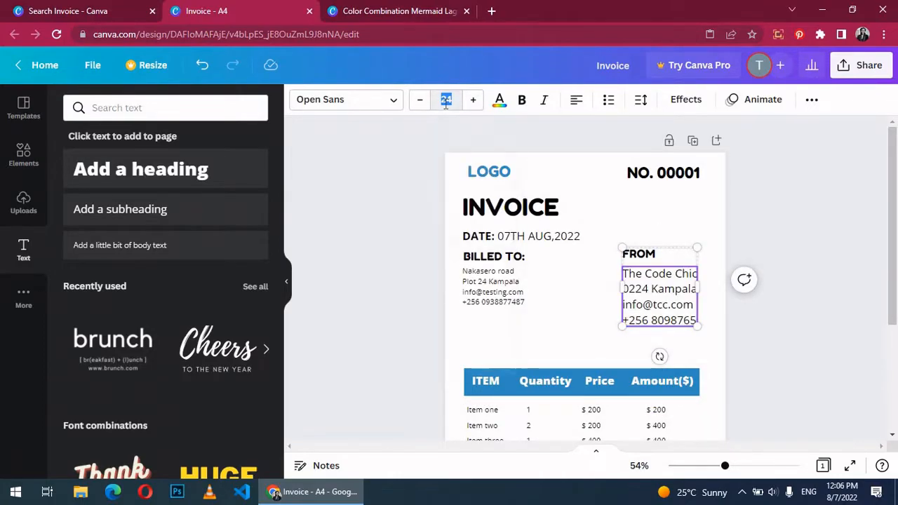
pyautogui.write('16')
pyautogui.press('Return')
# Step: Move the item table up directly beneath the address blocks and select the divider line
pyautogui.scroll(-3, 568, 248)
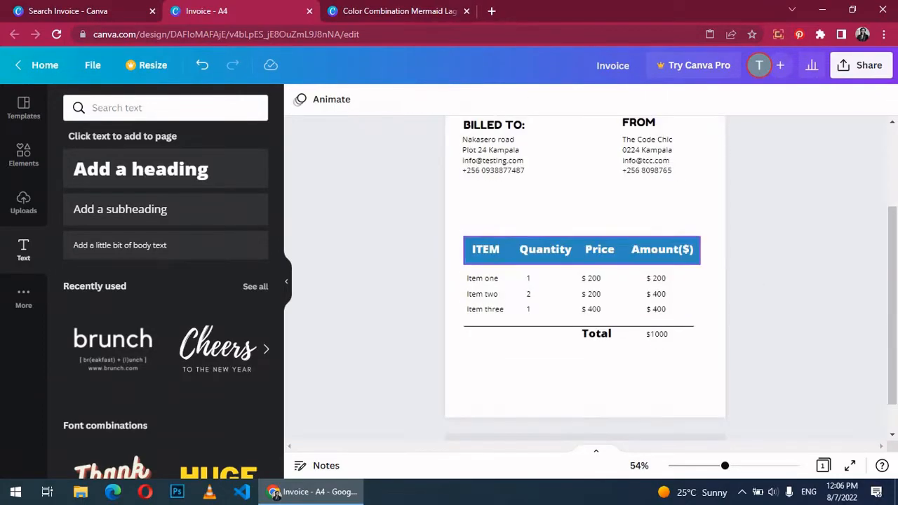
pyautogui.moveTo(466, 208); pyautogui.dragTo(667, 372)
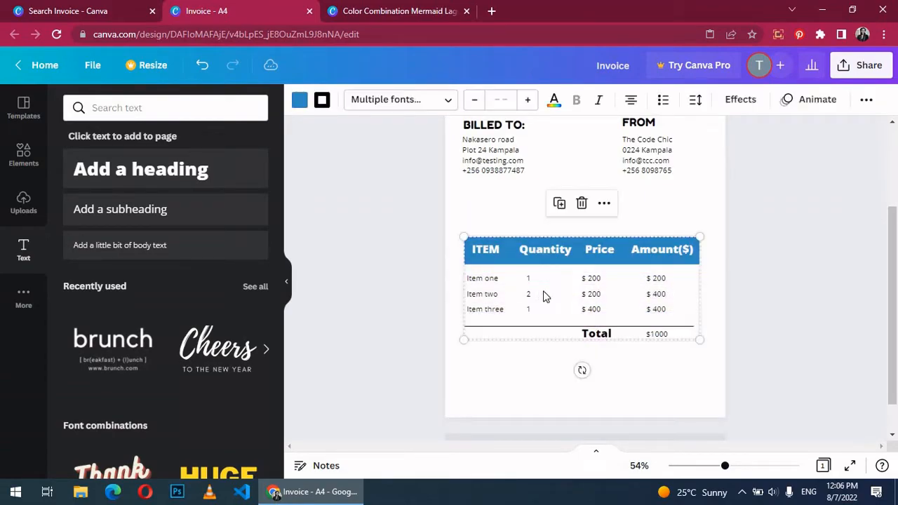
pyautogui.moveTo(550, 301); pyautogui.dragTo(547, 250)
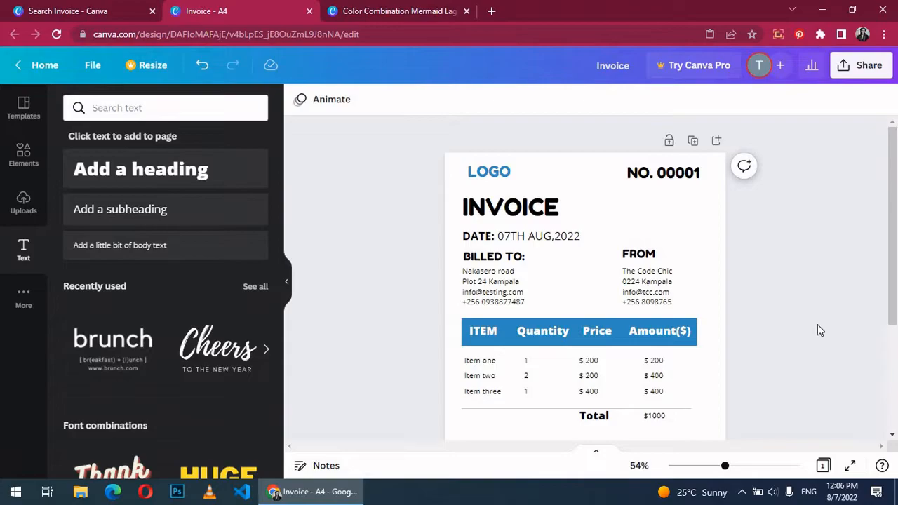
pyautogui.scroll(-2, 817, 325)
pyautogui.click(564, 277)
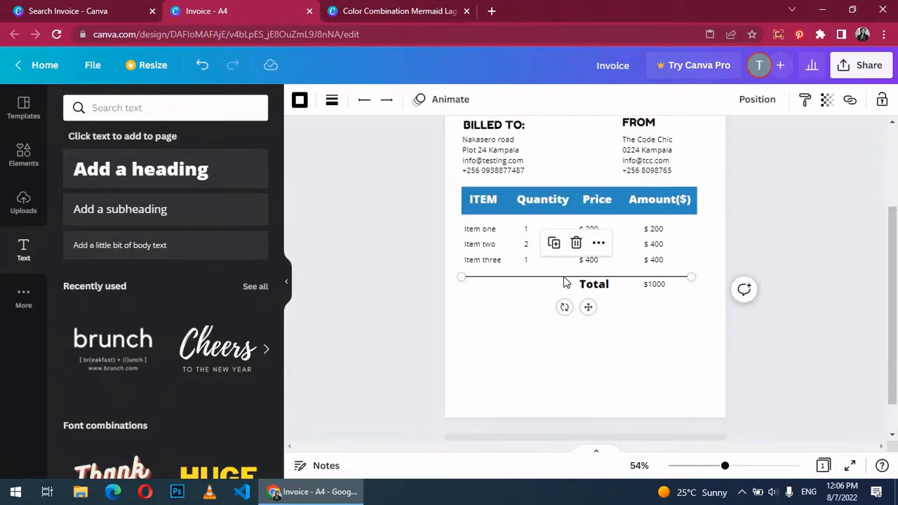
# Step: Copy and paste the divider line, placing the duplicate just below the Total row
pyautogui.rightClick(566, 281)
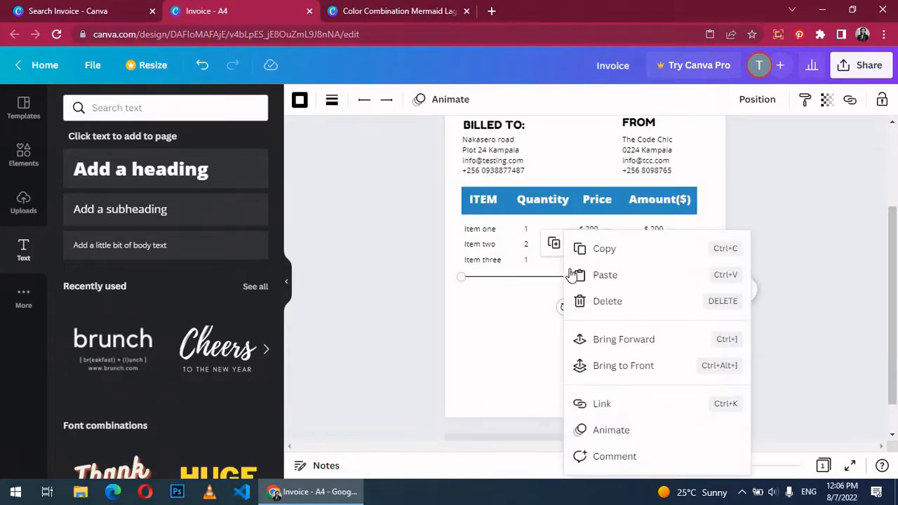
pyautogui.click(525, 307)
pyautogui.rightClick(525, 307)
pyautogui.click(537, 349)
pyautogui.moveTo(521, 301); pyautogui.dragTo(511, 293)
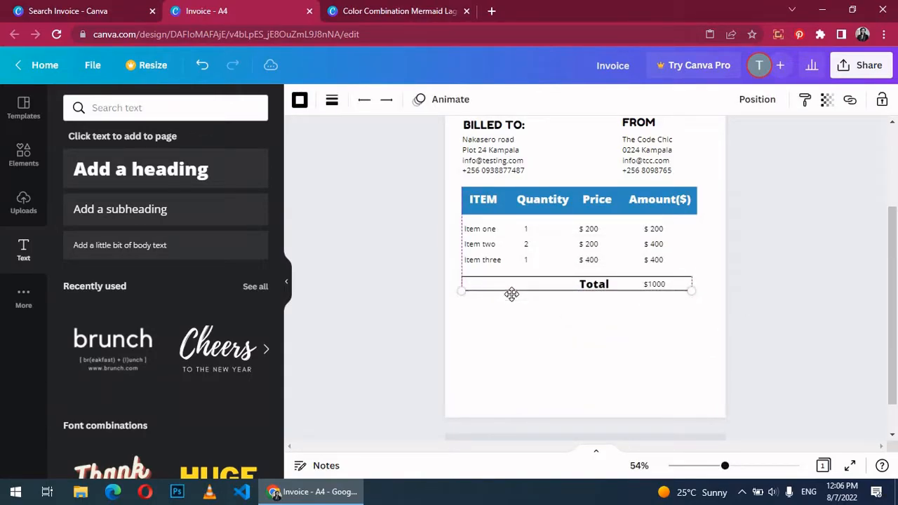
pyautogui.click(804, 357)
# Step: Colour both divider lines around the Total row dark grey
pyautogui.click(564, 291)
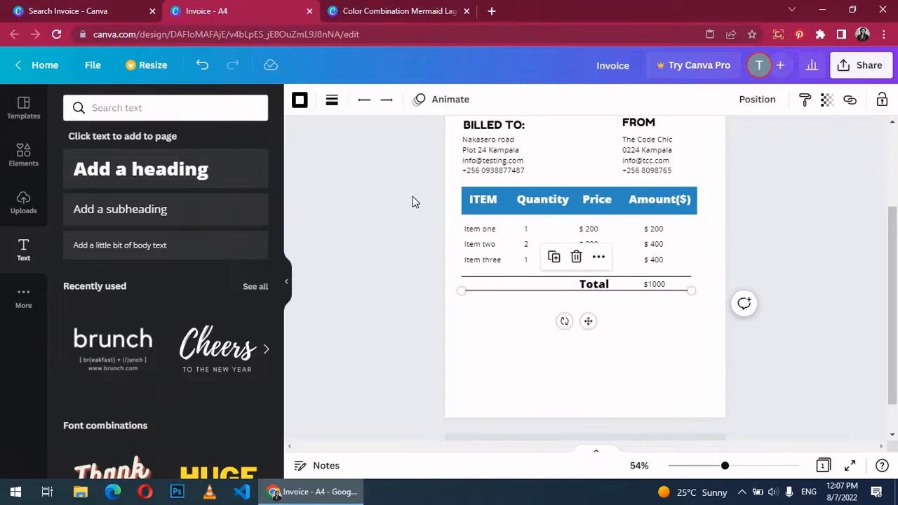
pyautogui.click(300, 101)
pyautogui.click(113, 289)
pyautogui.click(545, 278)
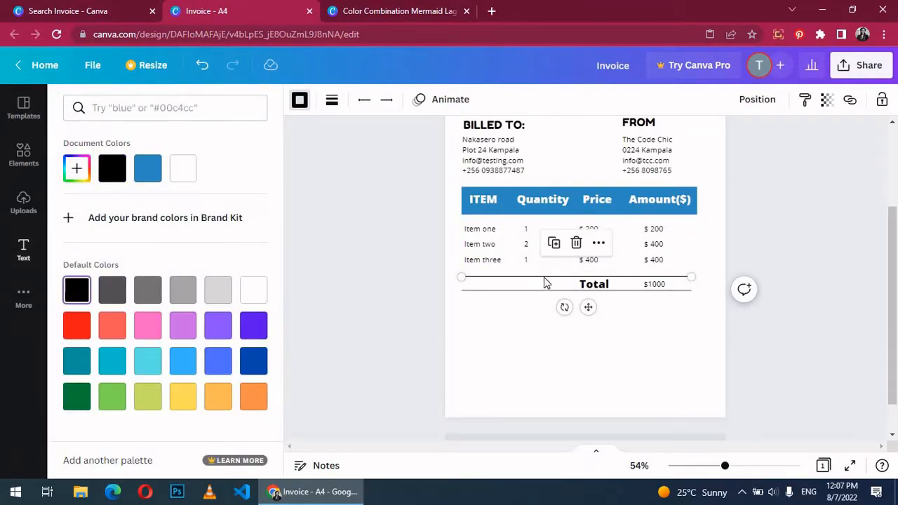
pyautogui.click(299, 100)
pyautogui.click(299, 99)
pyautogui.click(112, 290)
pyautogui.click(664, 357)
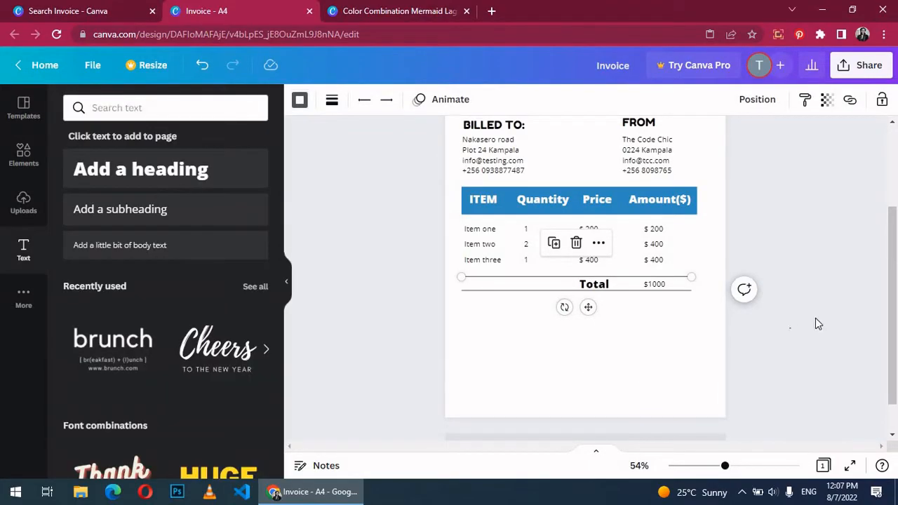
pyautogui.click(845, 322)
pyautogui.scroll(2, 846, 324)
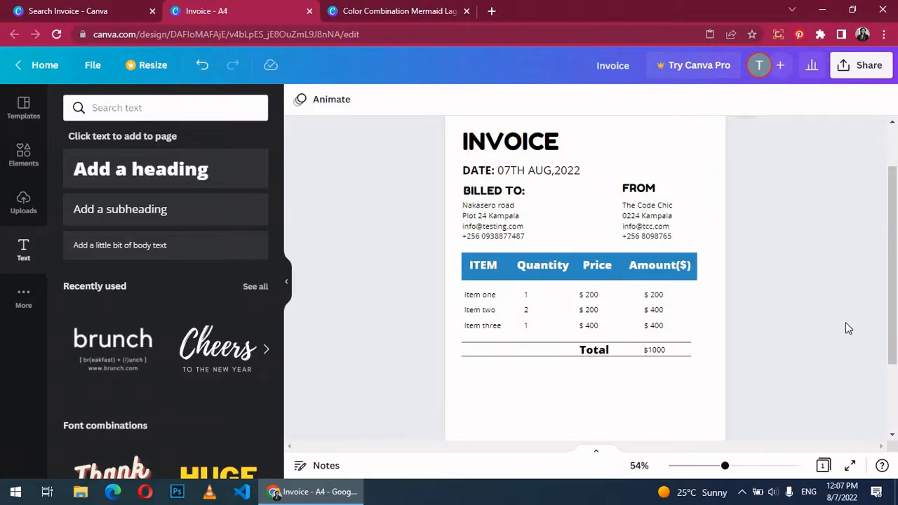
pyautogui.scroll(-2, 846, 327)
pyautogui.scroll(2, 845, 327)
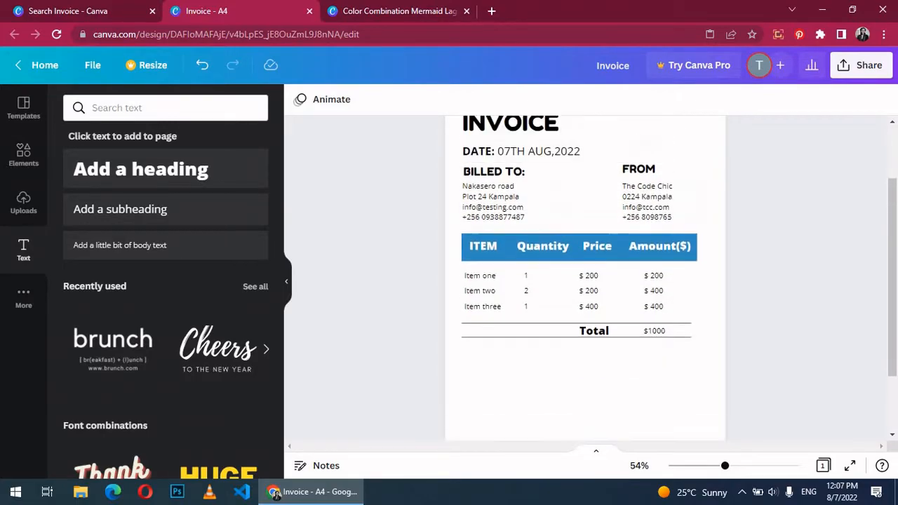
# Step: Duplicate the BILLED TO group below the table and retitle it 'Payment Details'
pyautogui.click(520, 204)
pyautogui.rightClick(520, 204)
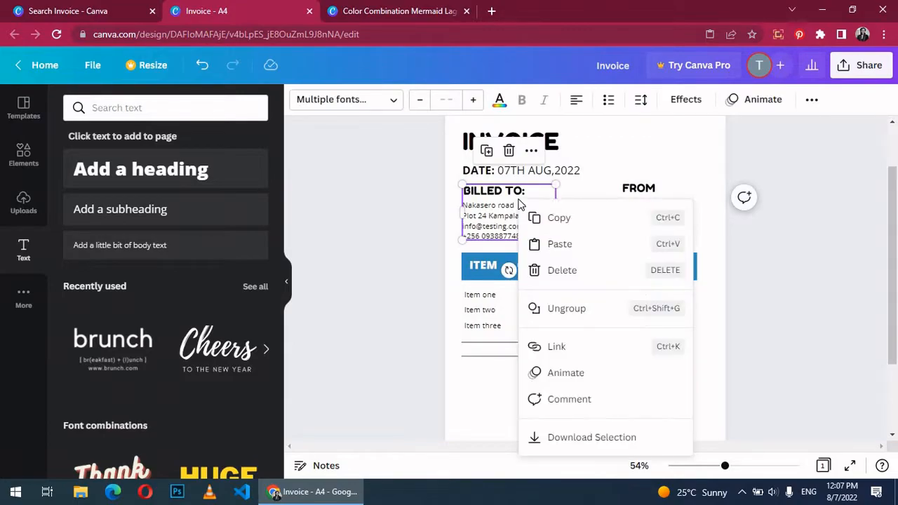
pyautogui.click(529, 216)
pyautogui.scroll(-2, 825, 280)
pyautogui.rightClick(466, 319)
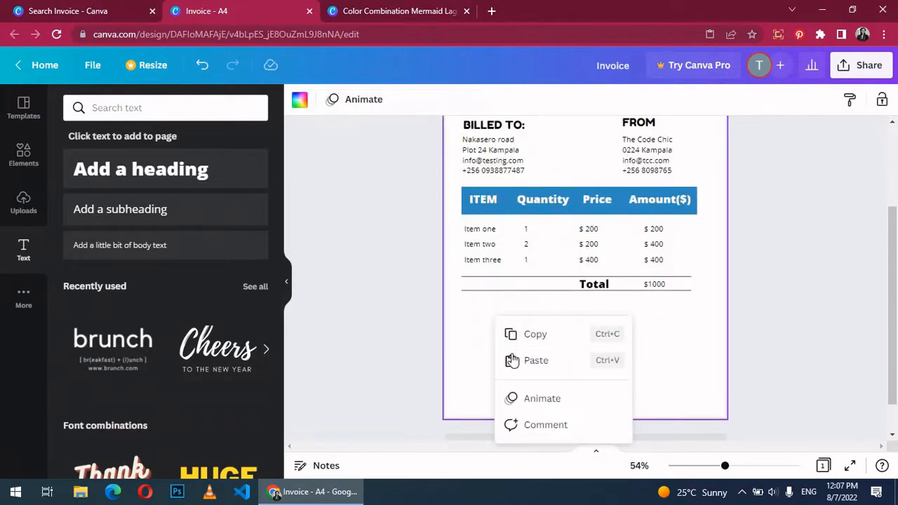
pyautogui.click(518, 361)
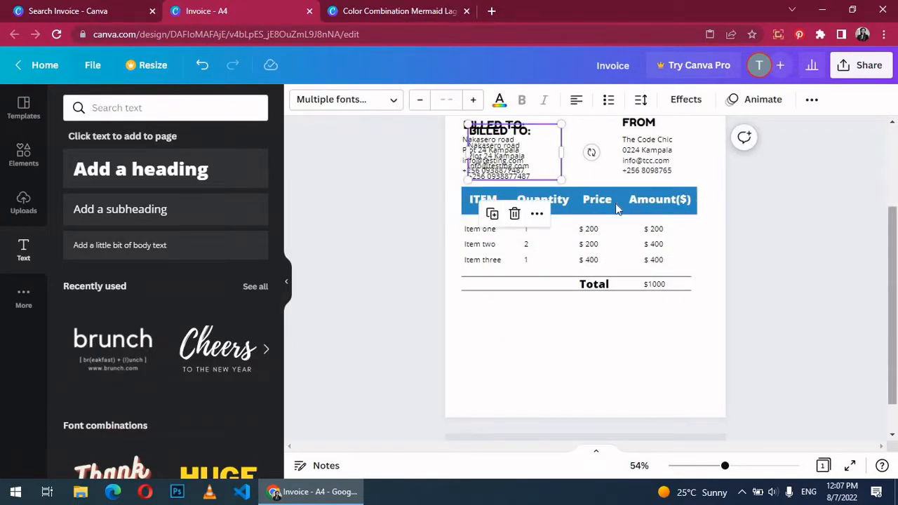
pyautogui.moveTo(515, 160); pyautogui.dragTo(501, 327)
pyautogui.doubleClick(505, 307)
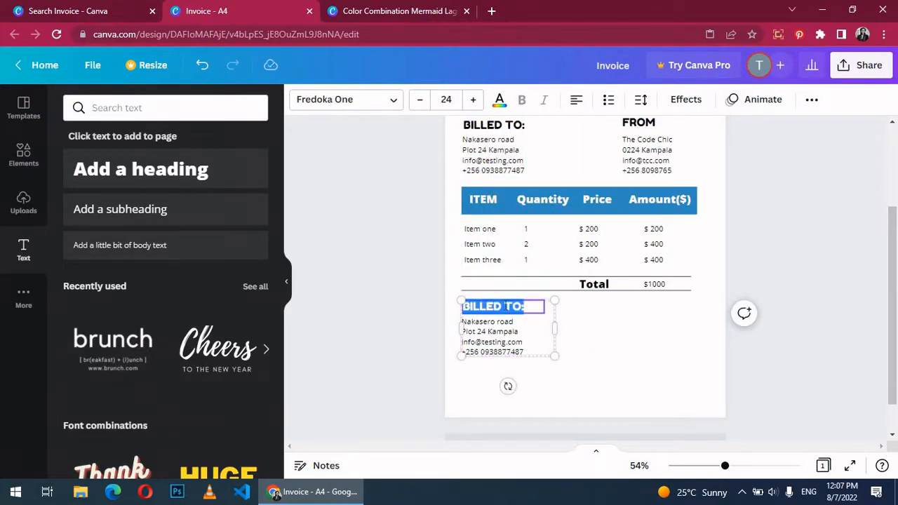
pyautogui.write('Payment Details')
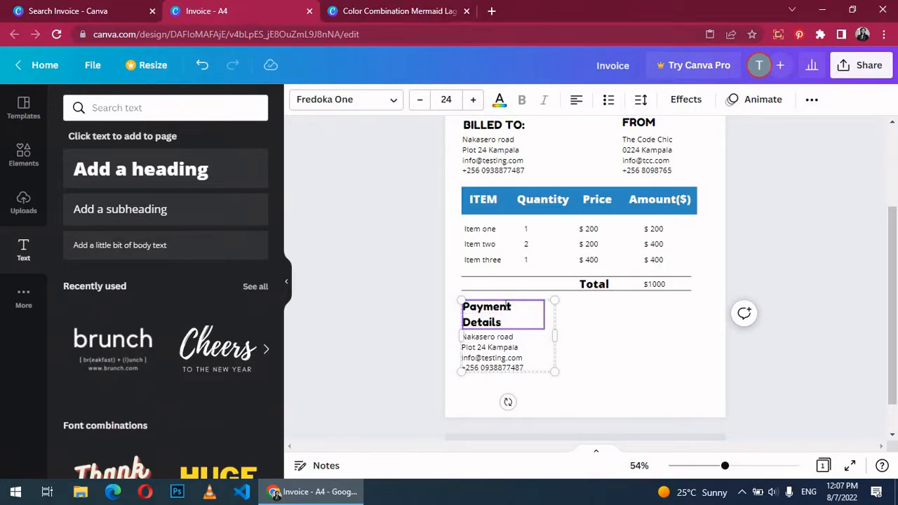
pyautogui.click(564, 336)
pyautogui.click(551, 342)
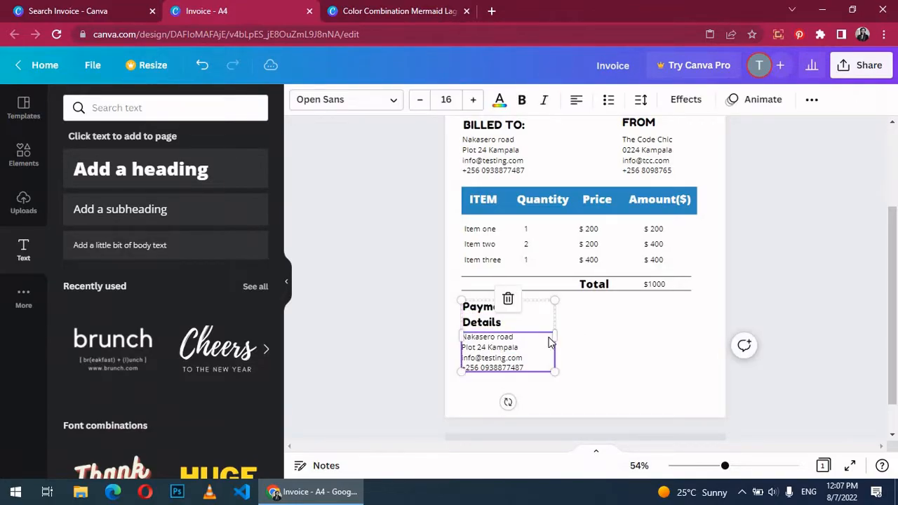
pyautogui.moveTo(555, 337); pyautogui.dragTo(573, 332)
# Step: Replace the address lines with account name 'The Code Chic', the account number and bank 'Equity Bank'
pyautogui.tripleClick(507, 322)
pyautogui.press('BackSpace')
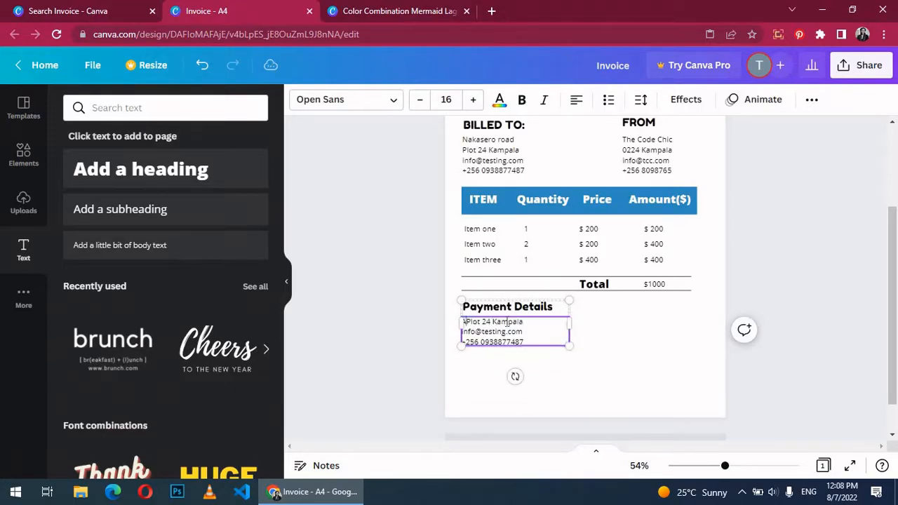
pyautogui.write('Account Name: The Code Chic')
pyautogui.press('Return')
pyautogui.write('Acco')
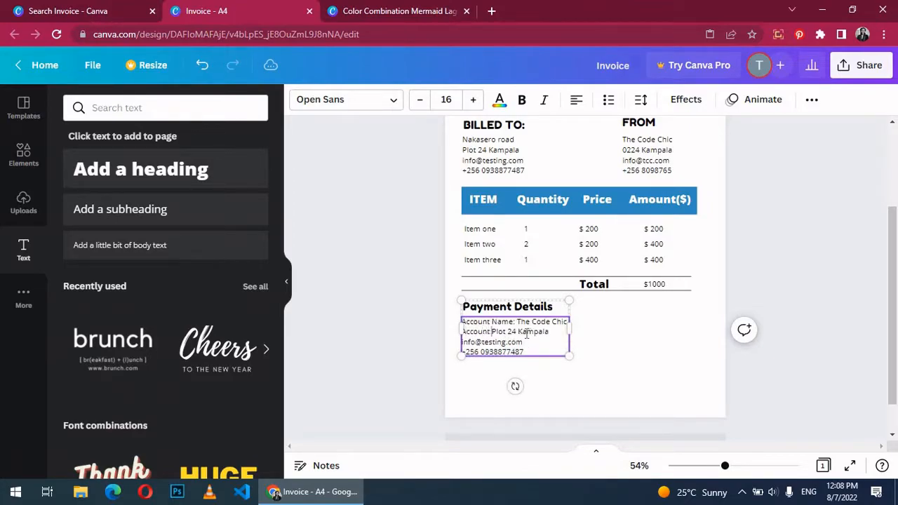
pyautogui.press('Return')
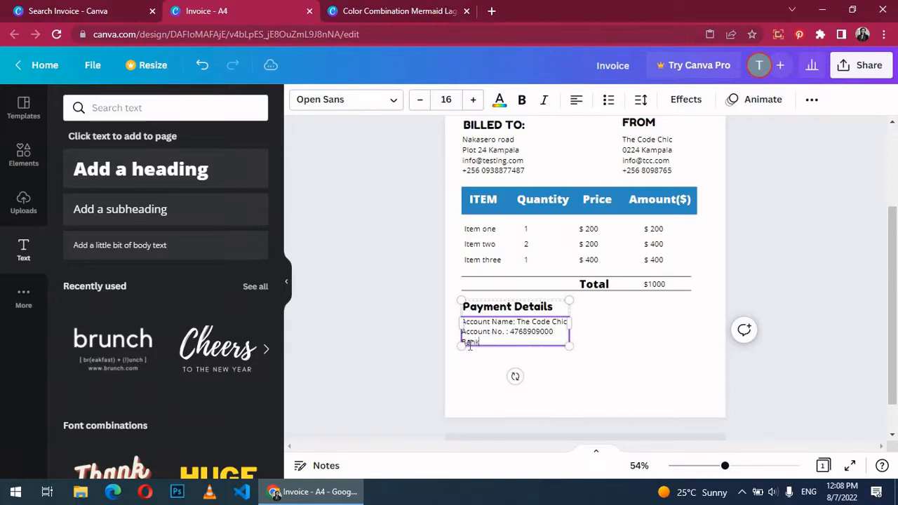
pyautogui.write('Name: Equity Bank')
pyautogui.press('Return')
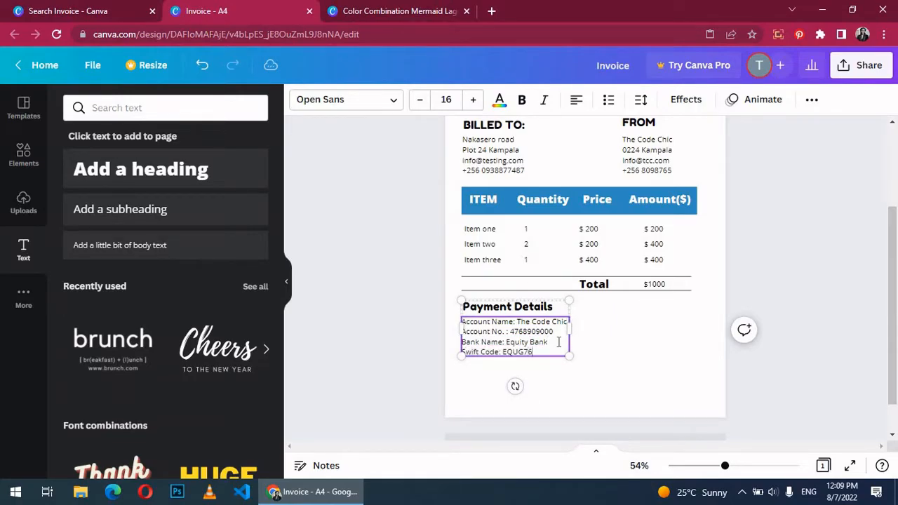
pyautogui.click(572, 365)
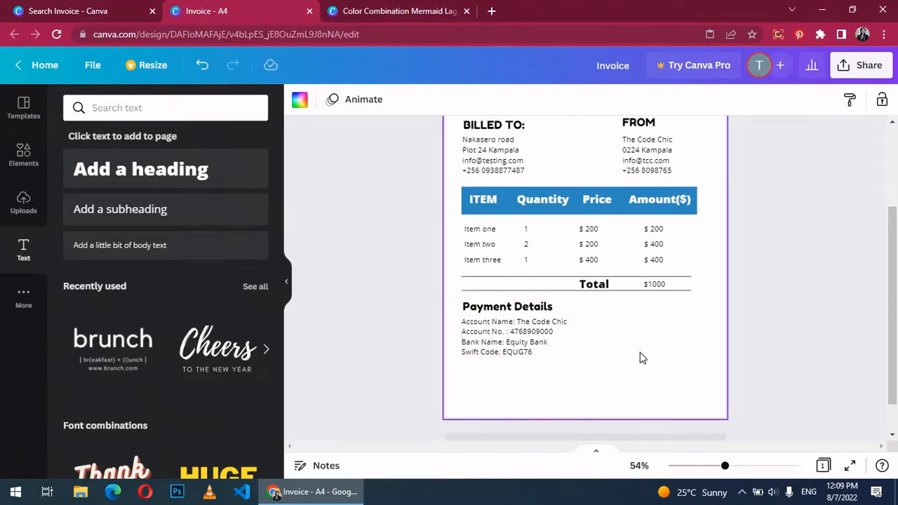
# Step: Add a 'Thank You!' subheading and position it just below the Payment Details section
pyautogui.scroll(2, 804, 338)
pyautogui.scroll(-3, 803, 333)
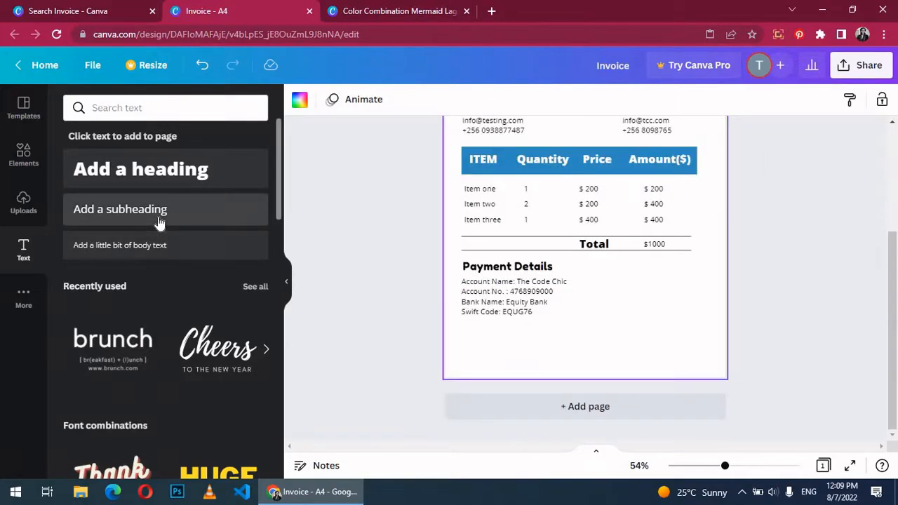
pyautogui.click(159, 222)
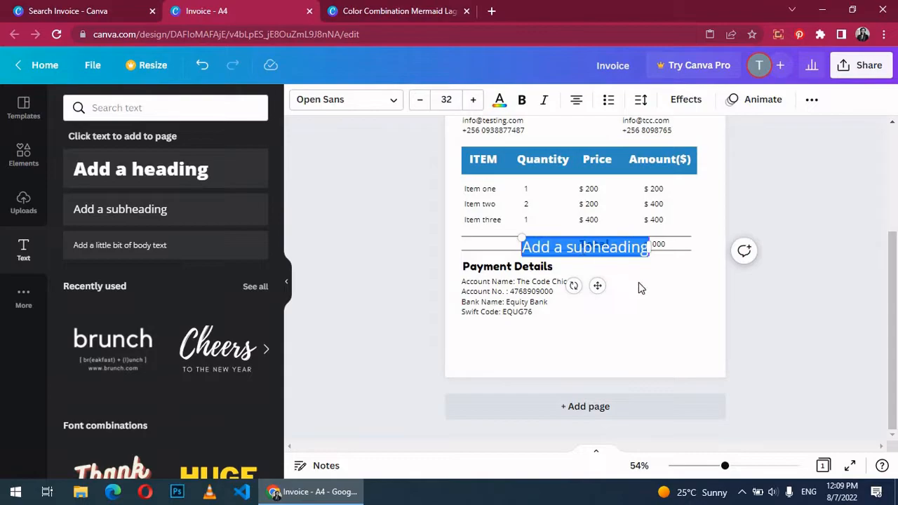
pyautogui.moveTo(597, 253); pyautogui.dragTo(614, 323)
pyautogui.press('BackSpace')
pyautogui.write('Thank You!')
pyautogui.moveTo(617, 316); pyautogui.dragTo(605, 314)
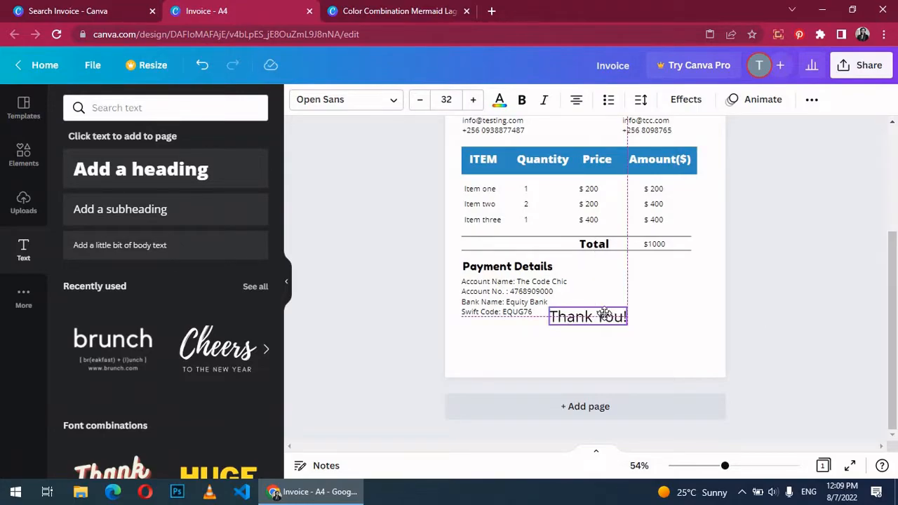
pyautogui.click(814, 273)
pyautogui.scroll(3, 814, 273)
pyautogui.scroll(-3, 816, 274)
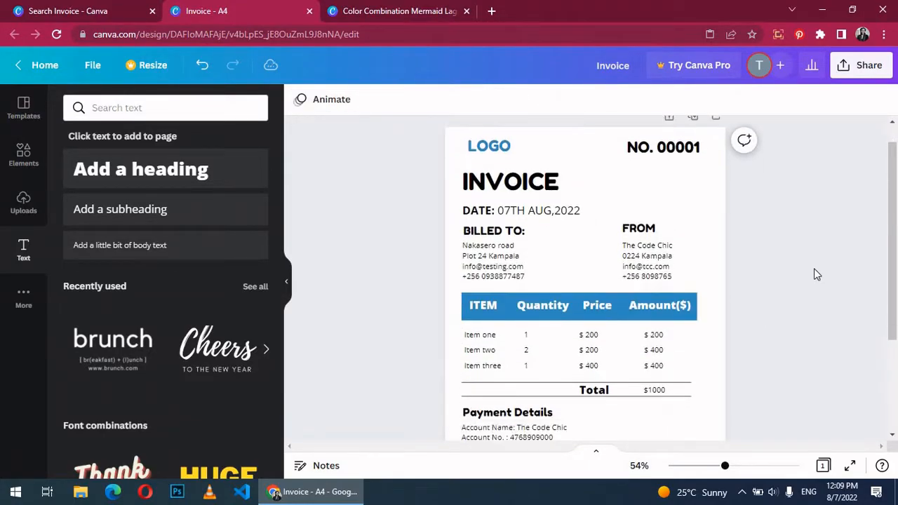
pyautogui.click(595, 321)
pyautogui.moveTo(594, 320); pyautogui.dragTo(594, 330)
pyautogui.click(725, 339)
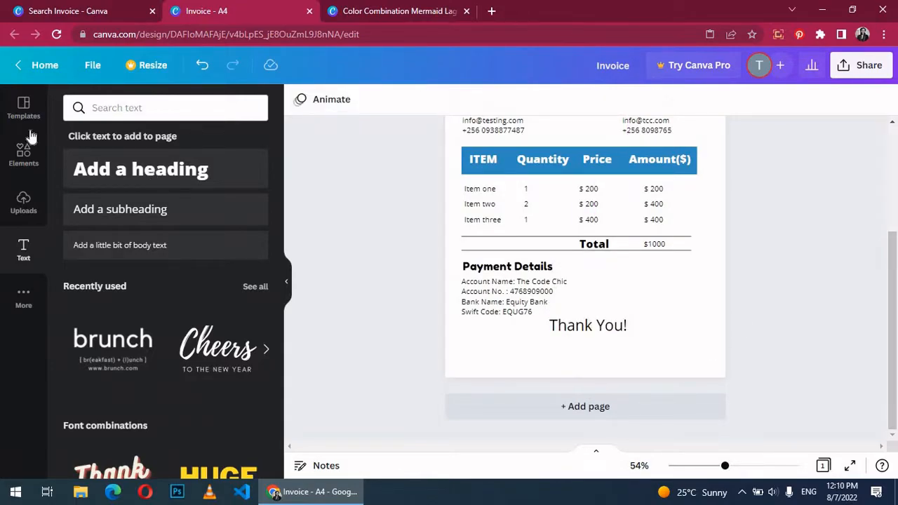
# Step: Search the elements for 'shapes' and add a parallelogram shape to the page
pyautogui.click(28, 155)
pyautogui.doubleClick(124, 111)
pyautogui.write('shapes')
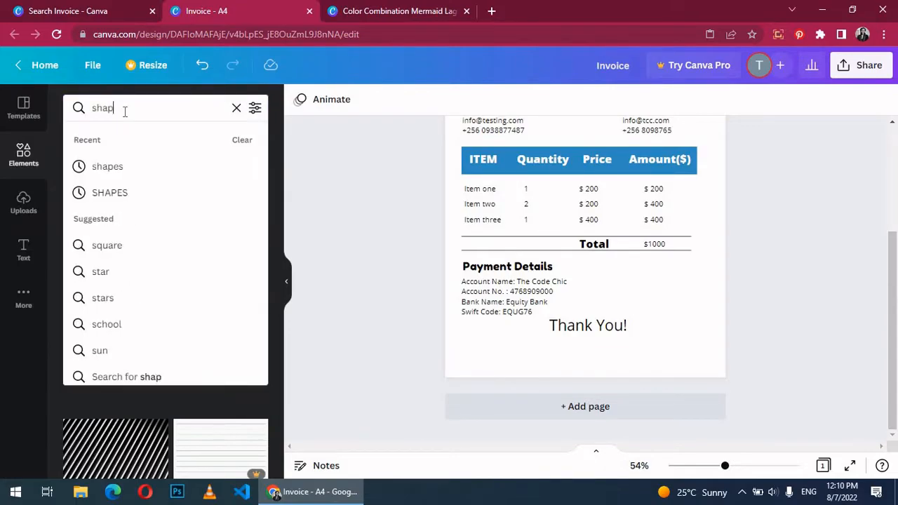
pyautogui.press('Return')
pyautogui.scroll(-5, 158, 280)
pyautogui.scroll(-5, 158, 281)
pyautogui.click(174, 355)
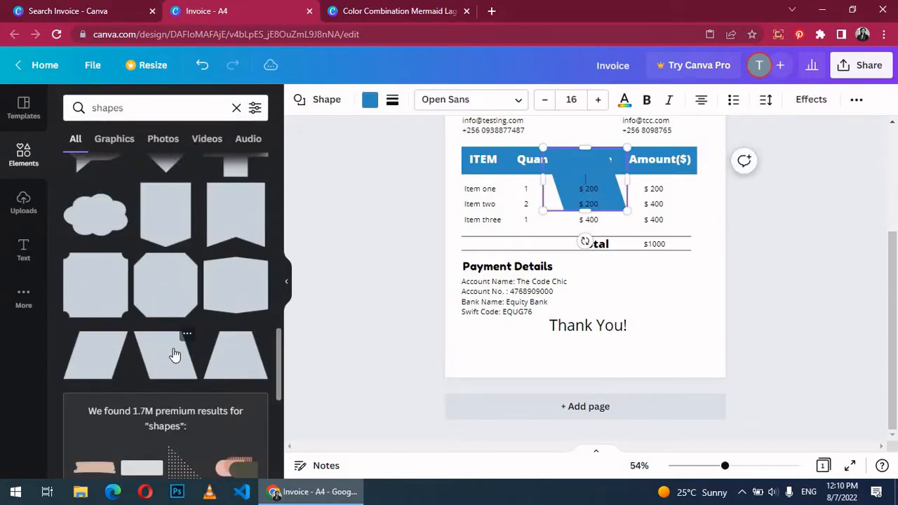
# Step: Stretch, tilt and reposition the blue parallelogram, rotating it to about -45° across the footer
pyautogui.moveTo(591, 184); pyautogui.dragTo(697, 350)
pyautogui.moveTo(716, 431); pyautogui.dragTo(761, 370)
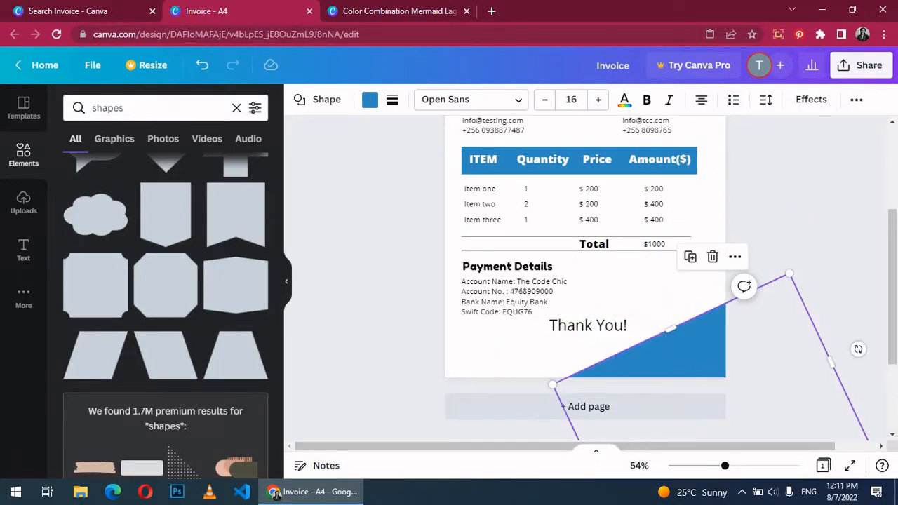
pyautogui.click(762, 334)
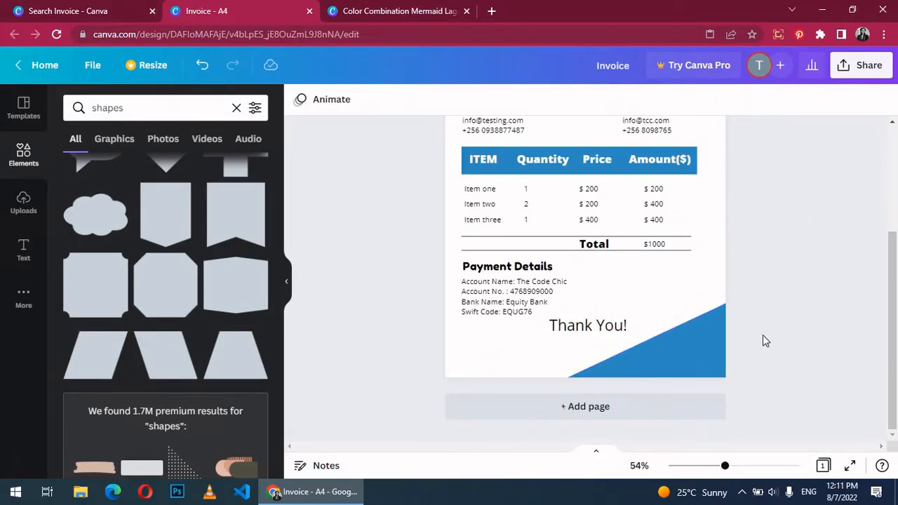
pyautogui.click(682, 338)
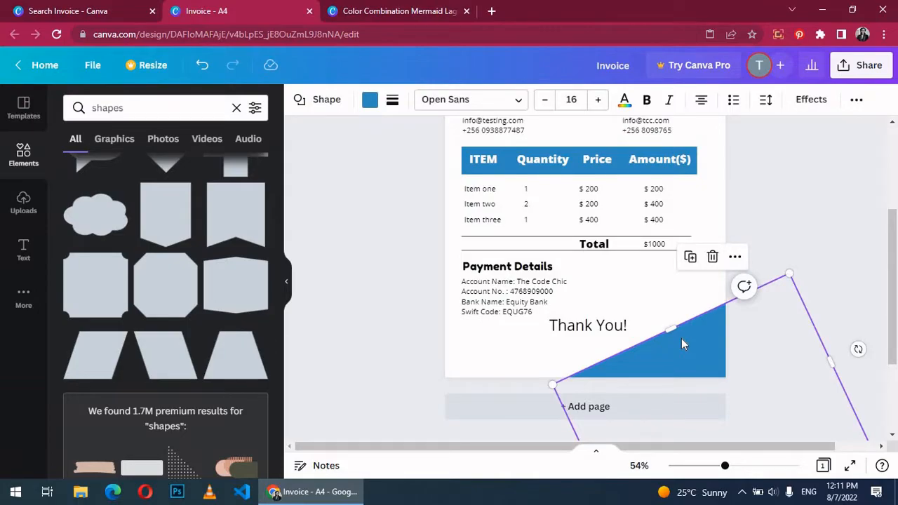
pyautogui.moveTo(681, 338); pyautogui.dragTo(393, 319)
pyautogui.moveTo(564, 340); pyautogui.dragTo(555, 368)
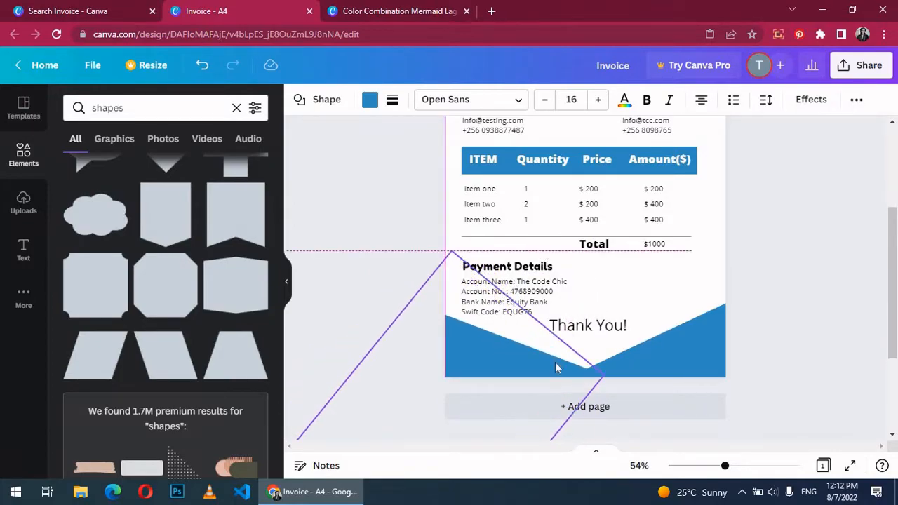
pyautogui.click(842, 314)
# Step: Move the Thank You! text down along the page centre guide
pyautogui.click(588, 325)
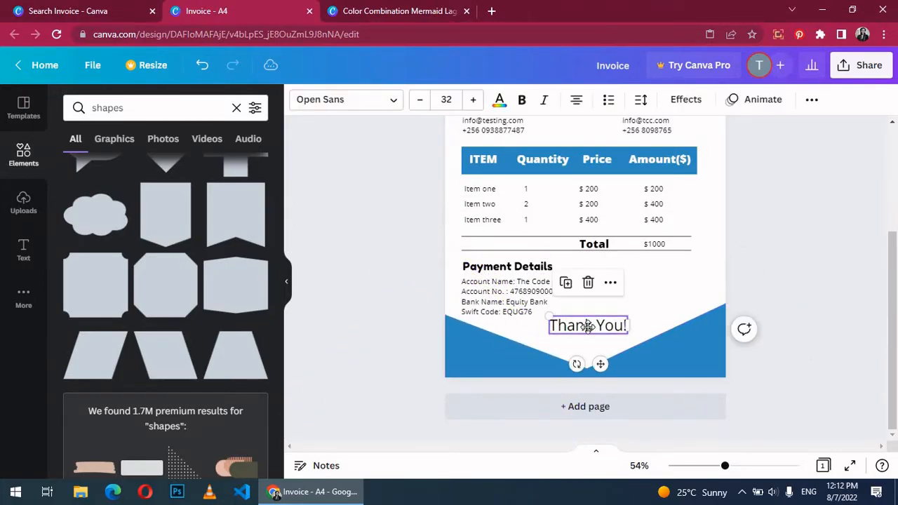
pyautogui.moveTo(587, 324); pyautogui.dragTo(586, 331)
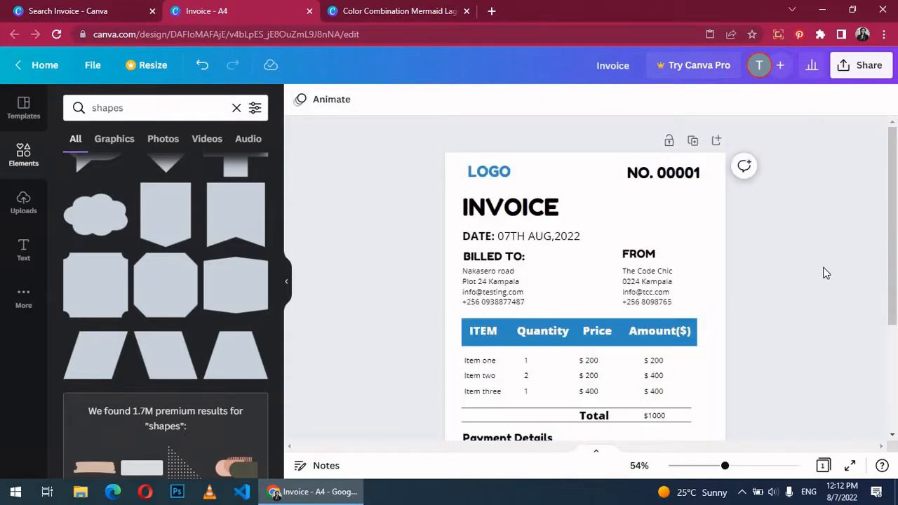
pyautogui.scroll(-2, 826, 273)
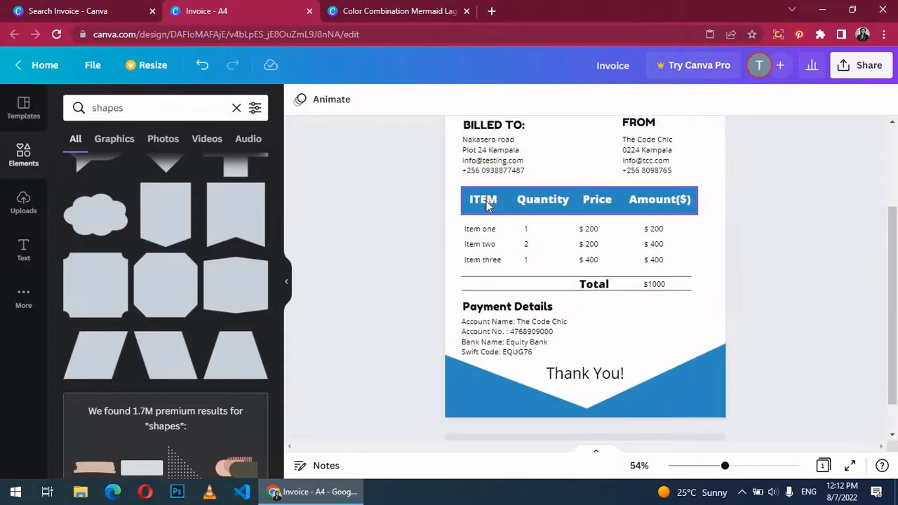
# Step: Rename the table headers to 'Item' and 'Amount' without the ($)
pyautogui.doubleClick(487, 204)
pyautogui.write('Item')
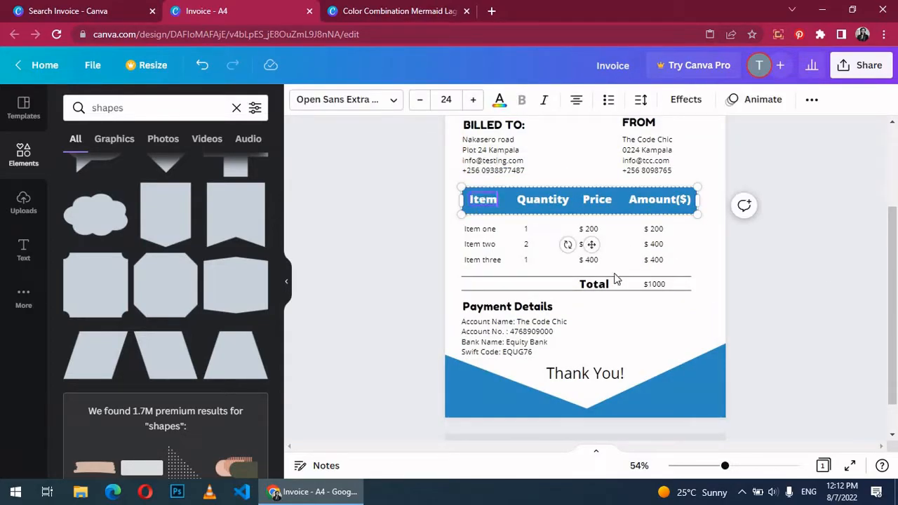
pyautogui.click(686, 200)
pyautogui.press('BackSpace')
pyautogui.press('BackSpace')
pyautogui.press('BackSpace')
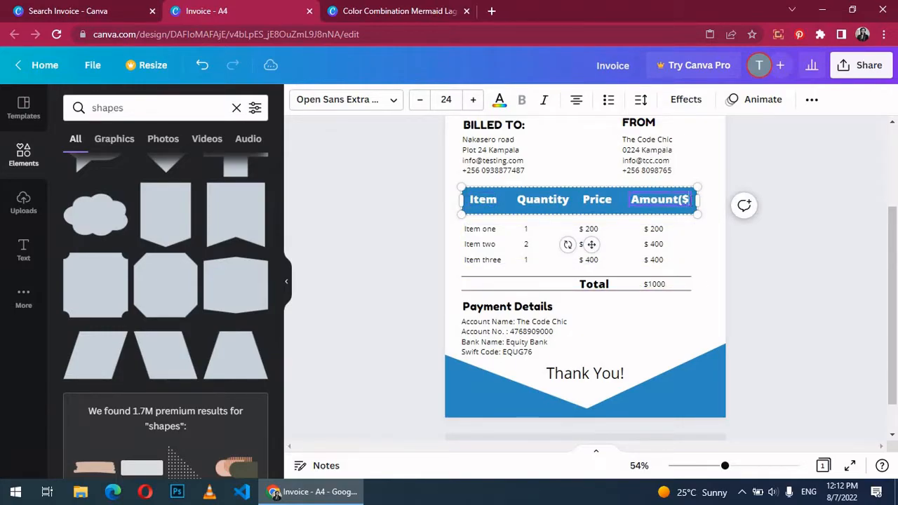
# Step: Make the Thank You! text bold and zoom out to view the whole page
pyautogui.doubleClick(579, 371)
pyautogui.click(521, 99)
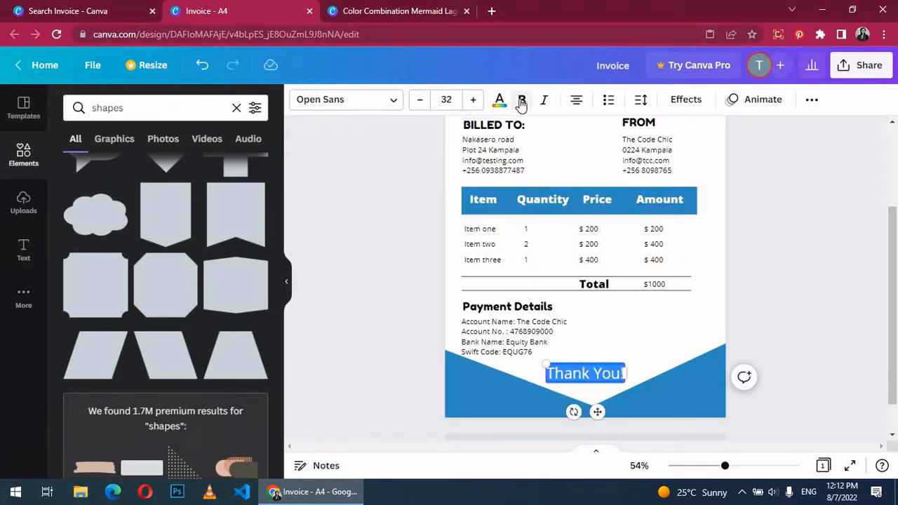
pyautogui.click(826, 335)
pyautogui.scroll(2, 827, 334)
pyautogui.scroll(-3, 825, 334)
pyautogui.moveTo(726, 468); pyautogui.dragTo(719, 468)
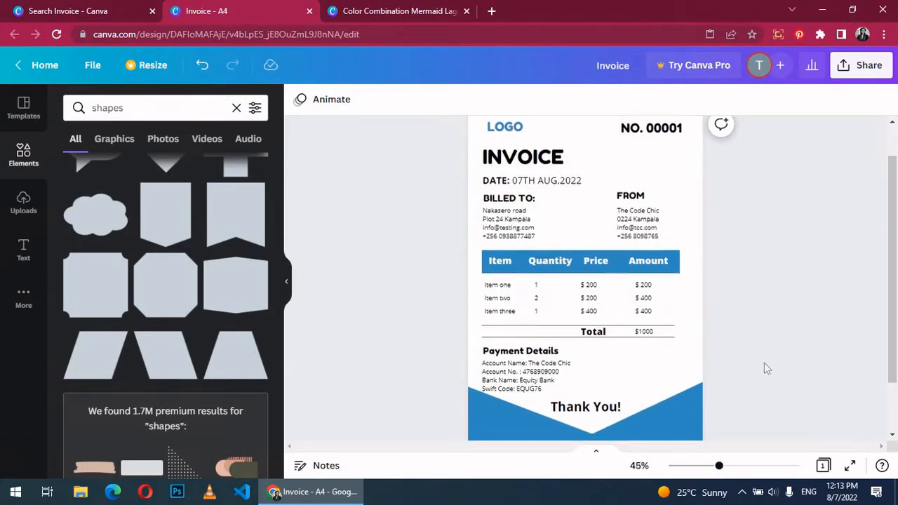
# Step: Download the invoice as a PDF Standard file
pyautogui.click(855, 75)
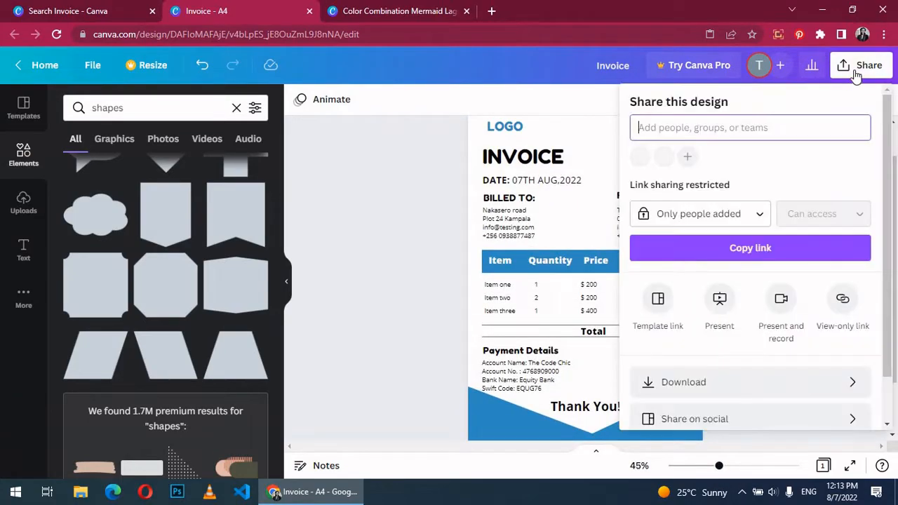
pyautogui.click(746, 380)
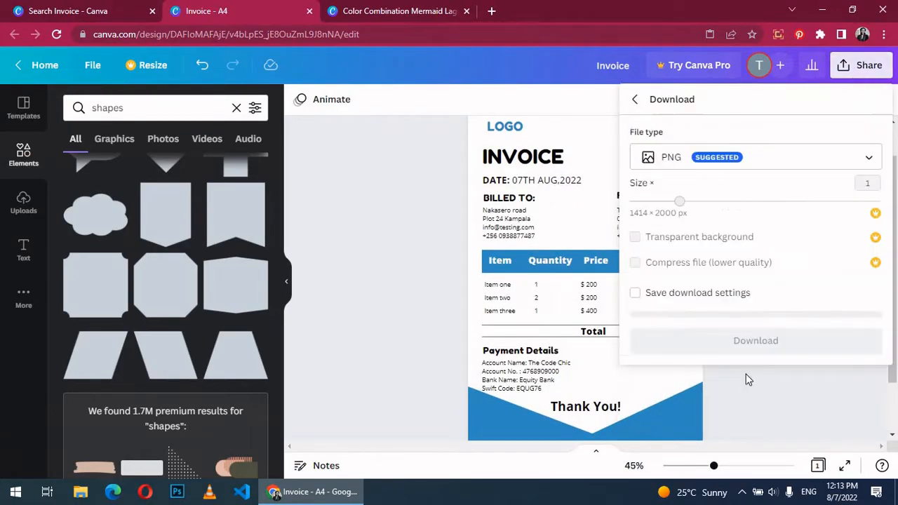
pyautogui.click(762, 161)
pyautogui.click(738, 223)
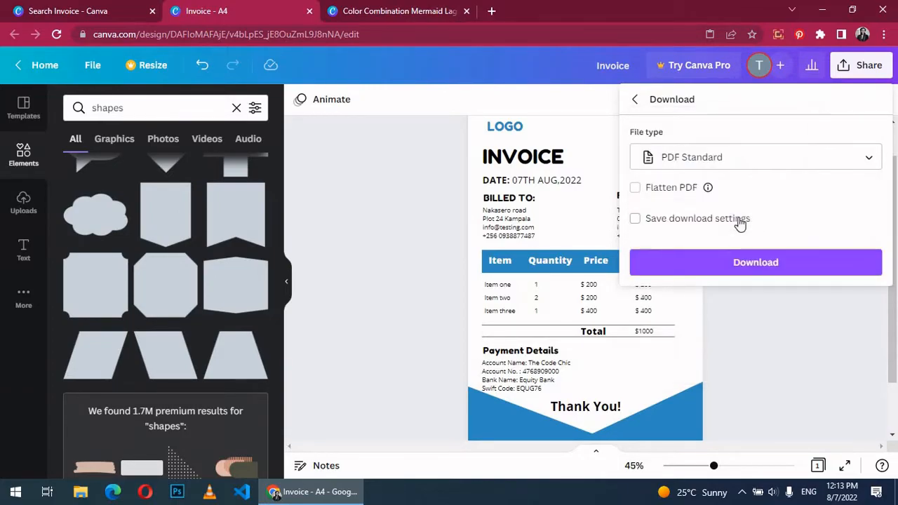
pyautogui.click(791, 263)
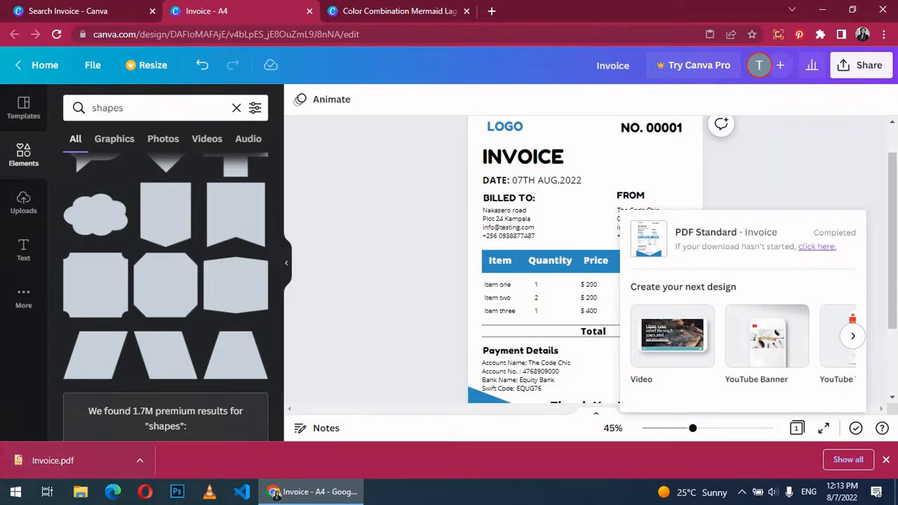
# Step: Open the downloaded Invoice.pdf in Chrome's PDF viewer
pyautogui.click(140, 460)
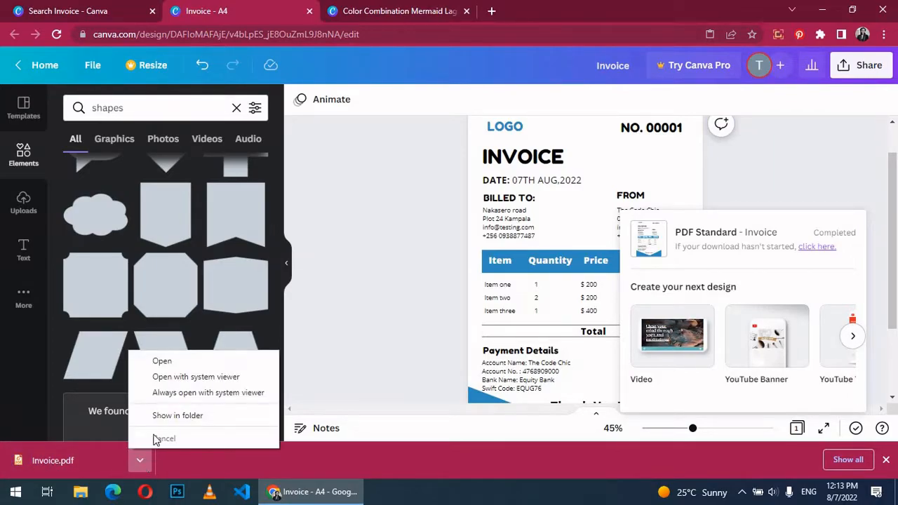
pyautogui.click(165, 362)
pyautogui.scroll(-5, 674, 237)
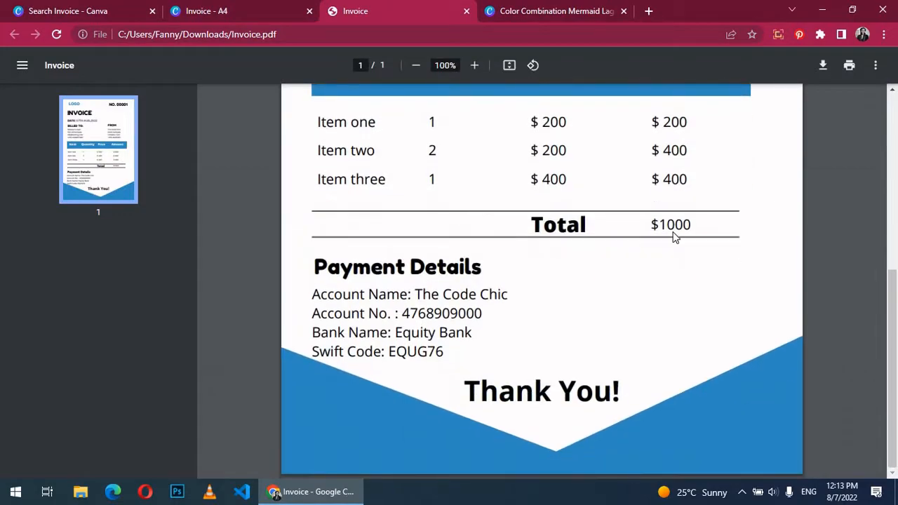
# Step: Review Invoice.pdf in the viewer, then return to the Invoice - A4 Canva tab
pyautogui.scroll(5, 668, 325)
pyautogui.scroll(-5, 667, 294)
pyautogui.scroll(5, 674, 349)
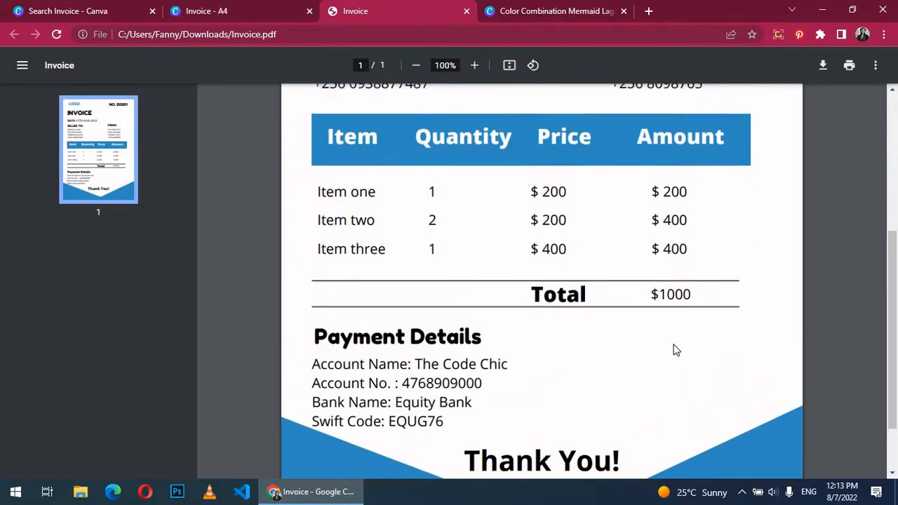
pyautogui.scroll(-5, 659, 297)
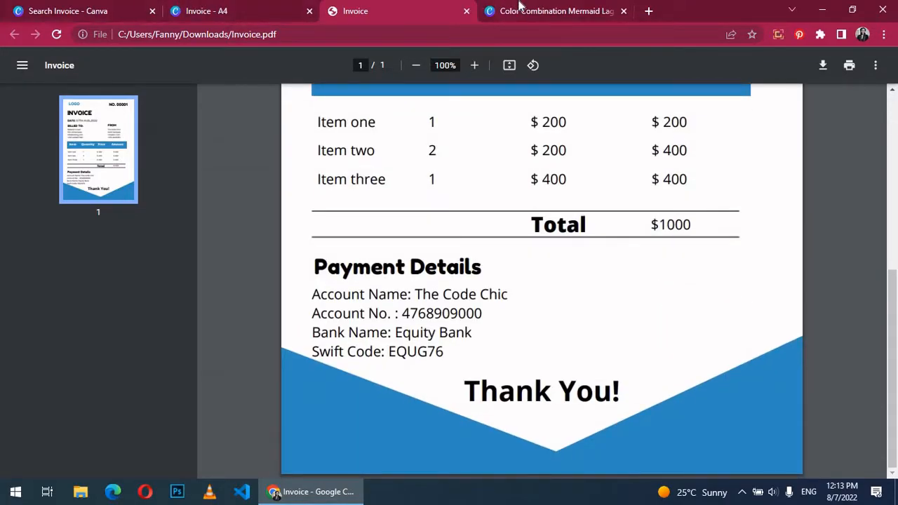
pyautogui.click(519, 9)
pyautogui.click(206, 8)
# Step: Dismiss the download popup and duplicate the invoice into a second page
pyautogui.click(753, 169)
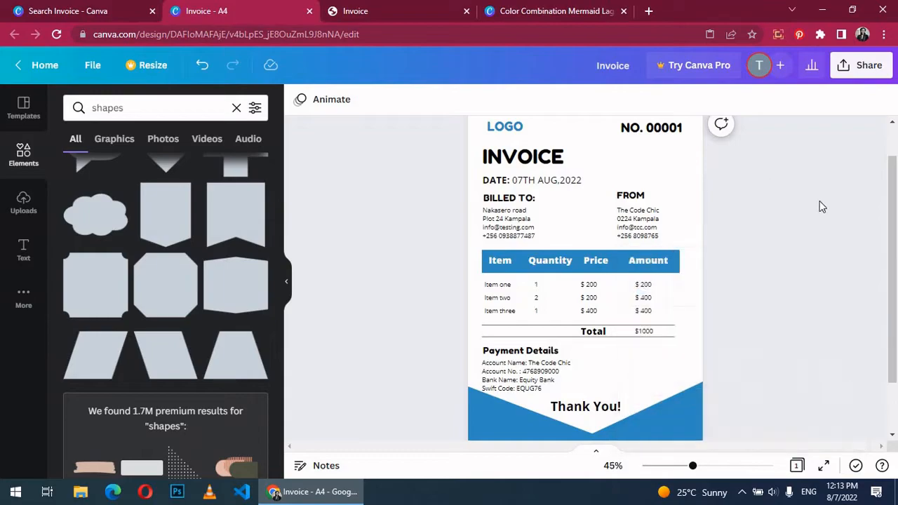
pyautogui.scroll(1, 822, 206)
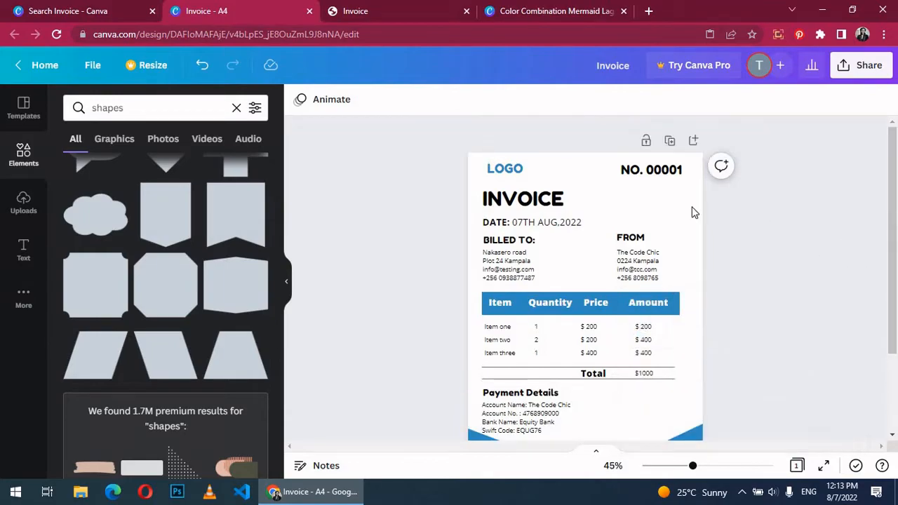
pyautogui.click(670, 143)
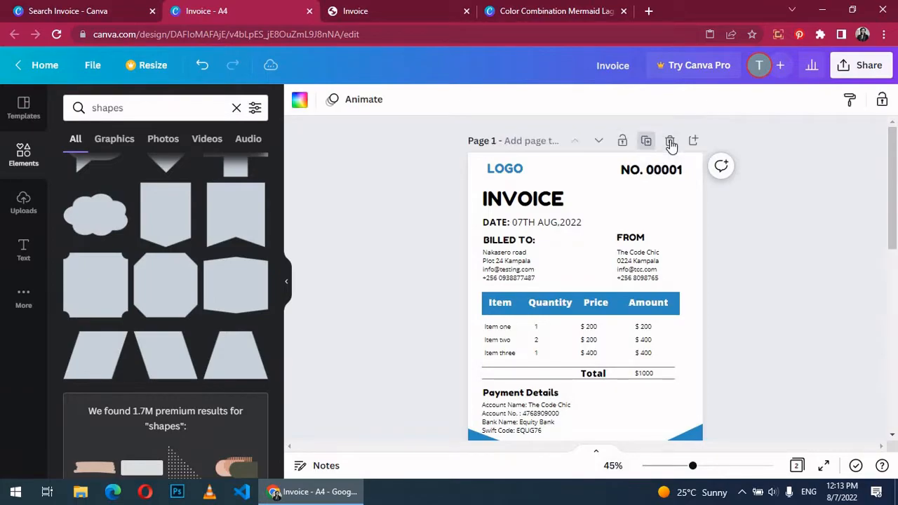
pyautogui.scroll(-2, 750, 219)
pyautogui.scroll(6, 751, 245)
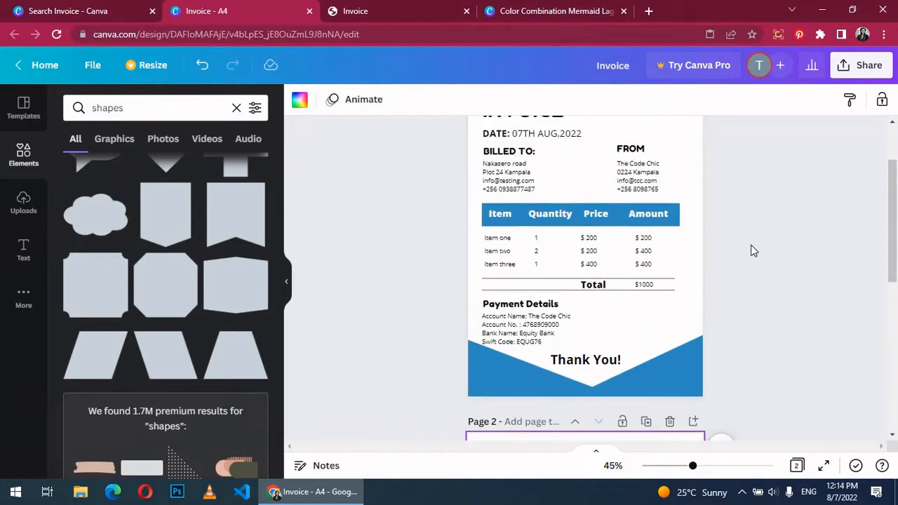
pyautogui.scroll(-6, 784, 197)
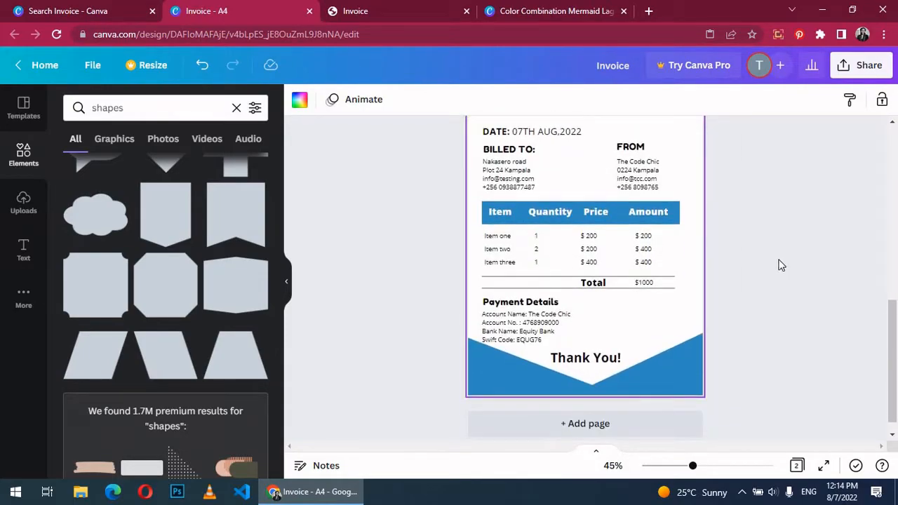
# Step: Replace page 2's BILLED TO lines with the new client's name, address, e-mail and phone
pyautogui.click(517, 169)
pyautogui.moveTo(527, 162); pyautogui.dragTo(484, 162)
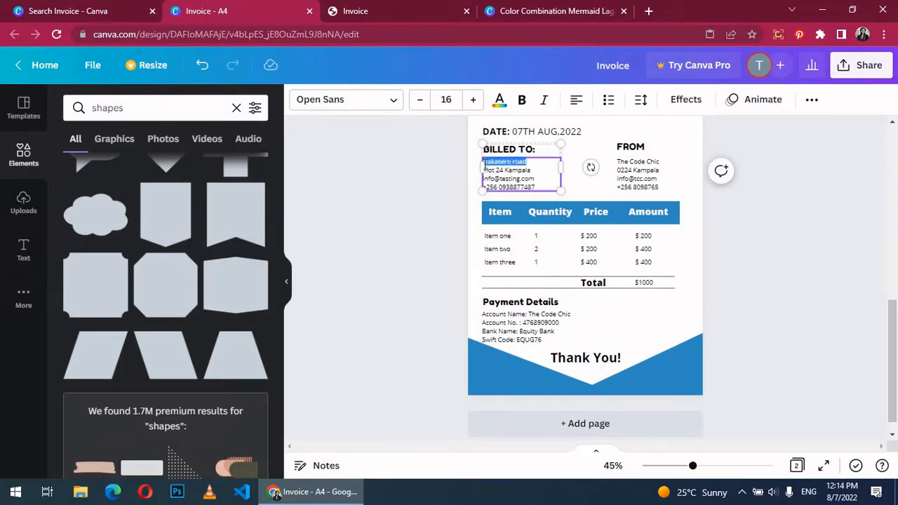
pyautogui.write('T')
pyautogui.moveTo(532, 170); pyautogui.dragTo(489, 172)
pyautogui.moveTo(489, 172); pyautogui.dragTo(501, 180)
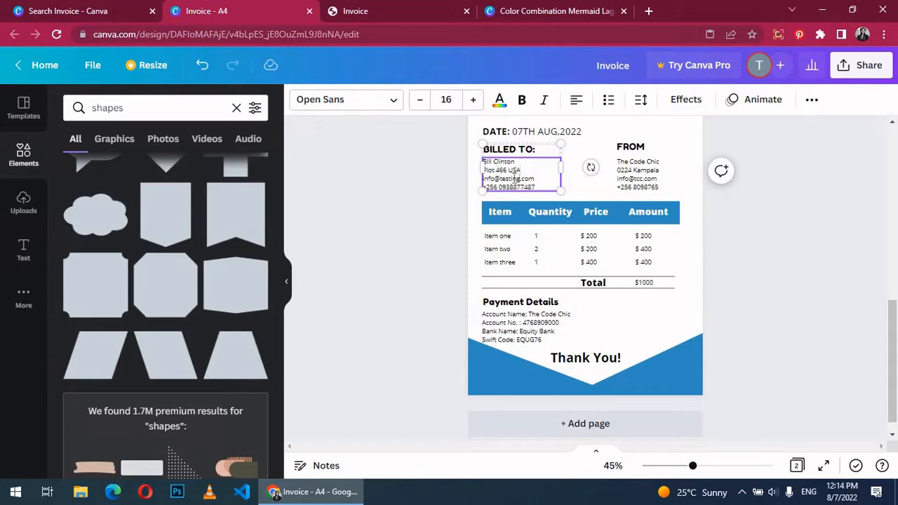
pyautogui.write('bill')
pyautogui.click(512, 197)
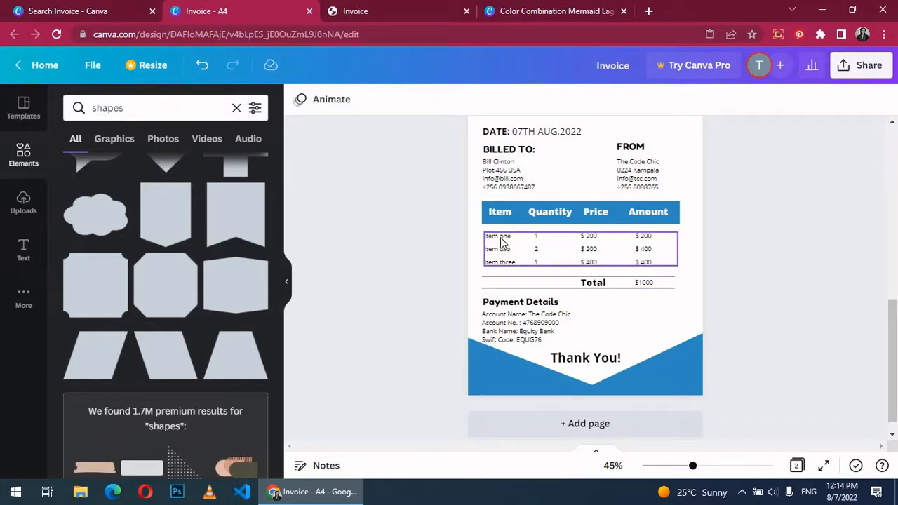
# Step: Edit the first line item to read Design, 2, $200, with a $400 amount
pyautogui.click(501, 240)
pyautogui.doubleClick(502, 239)
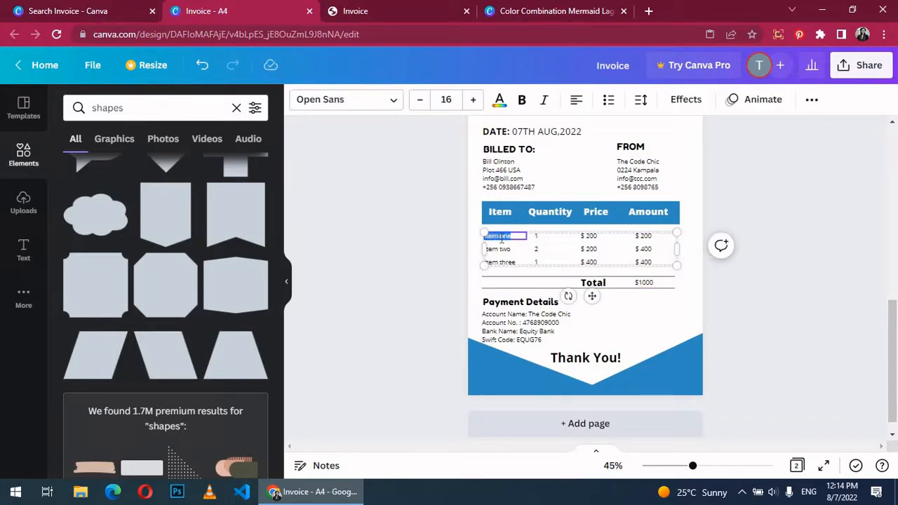
pyautogui.press('BackSpace')
pyautogui.doubleClick(537, 237)
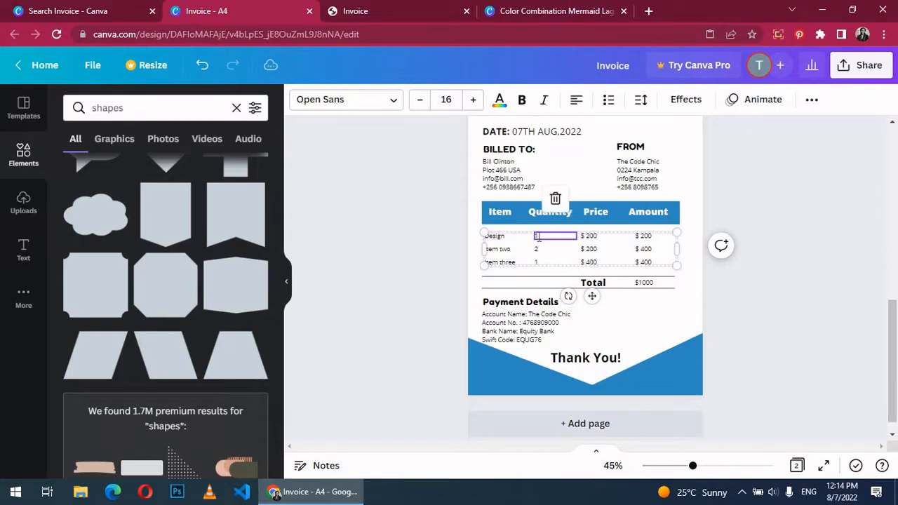
pyautogui.click(592, 238)
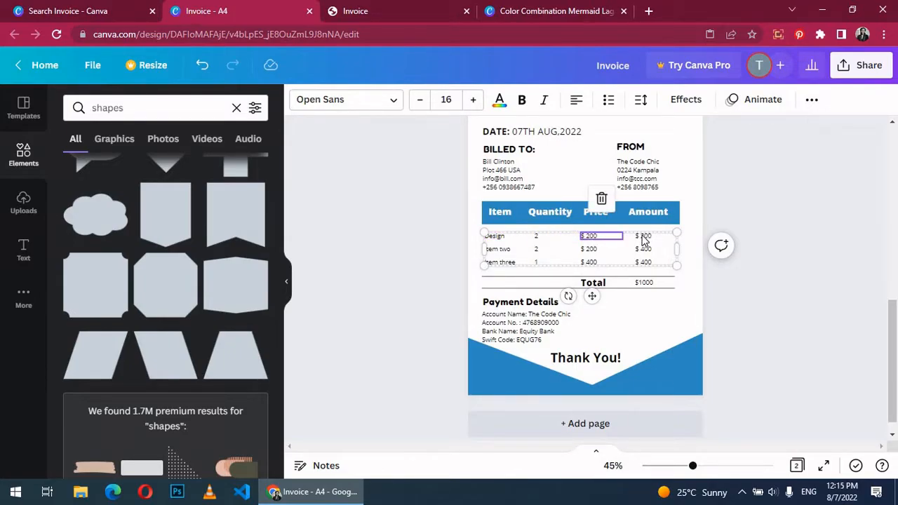
pyautogui.doubleClick(644, 239)
pyautogui.write('4')
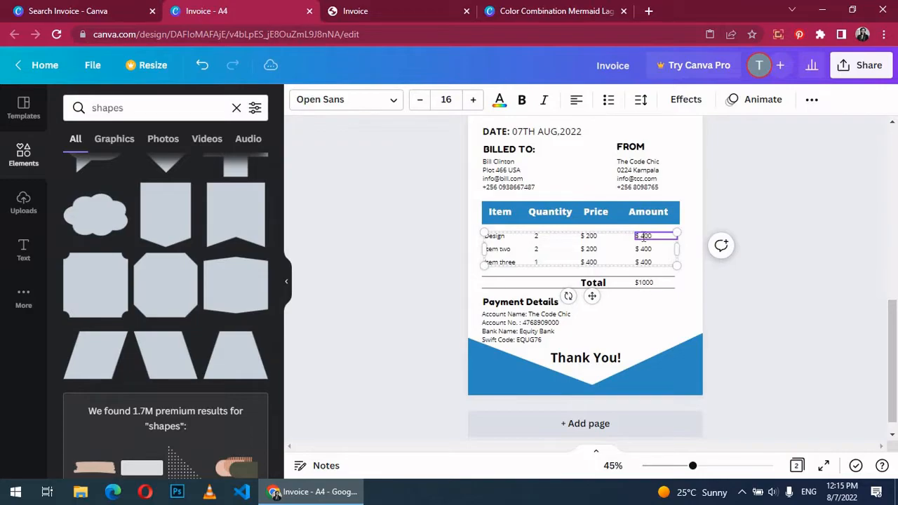
# Step: Change the total to $12000 and look over the payment details block
pyautogui.doubleClick(644, 282)
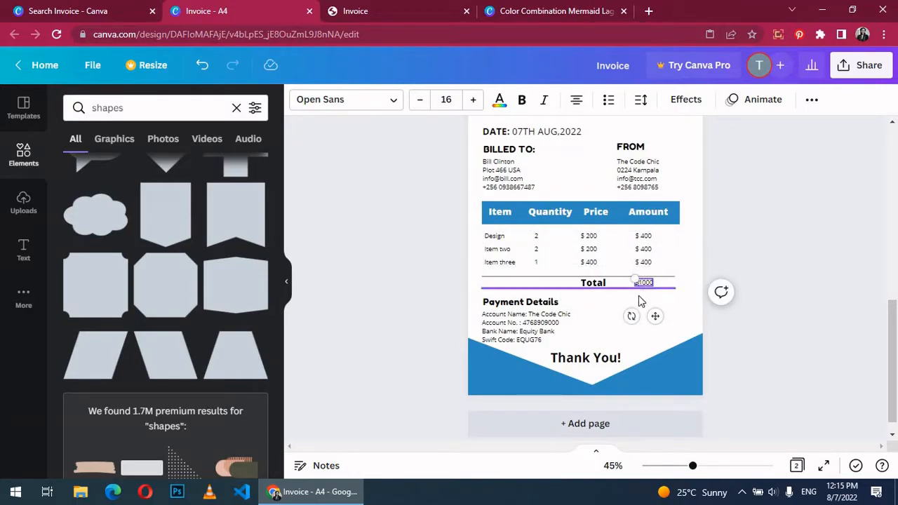
pyautogui.write('12000')
pyautogui.click(626, 310)
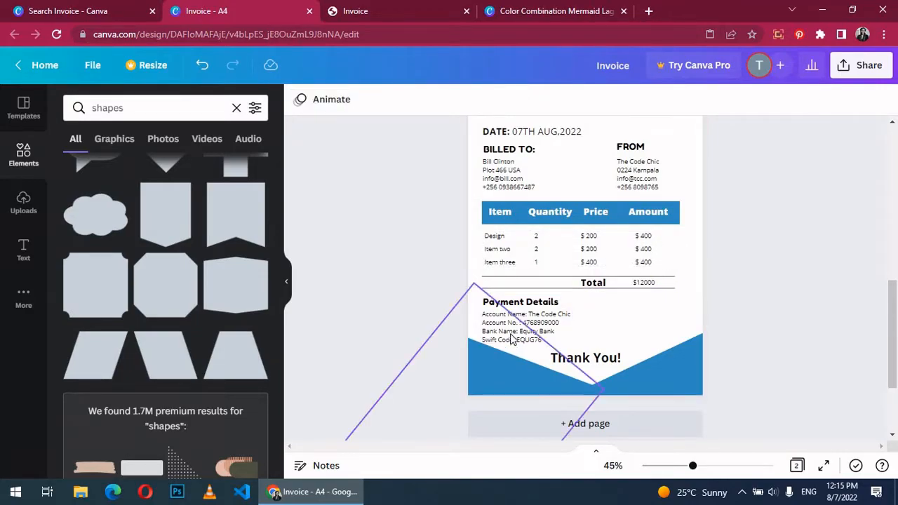
pyautogui.click(545, 324)
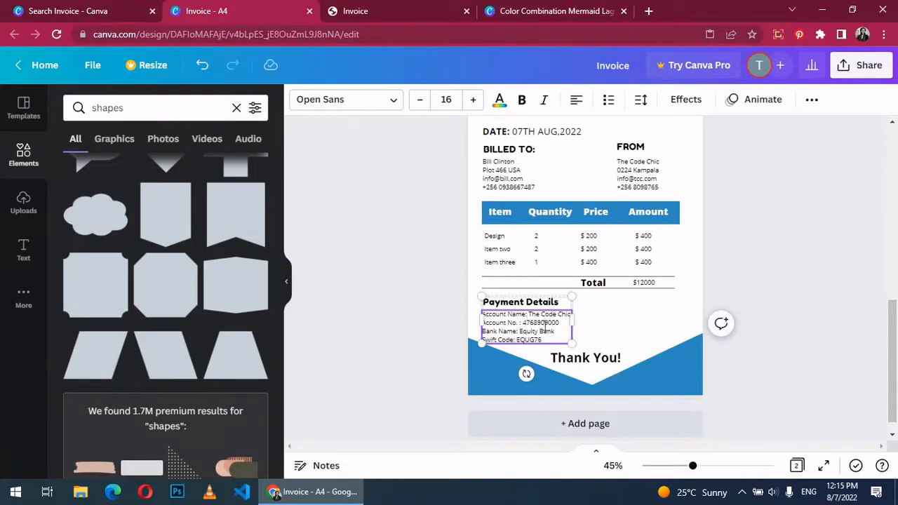
pyautogui.click(804, 281)
# Step: Upload the cropped red logo image file to Canva's uploads
pyautogui.scroll(5, 804, 281)
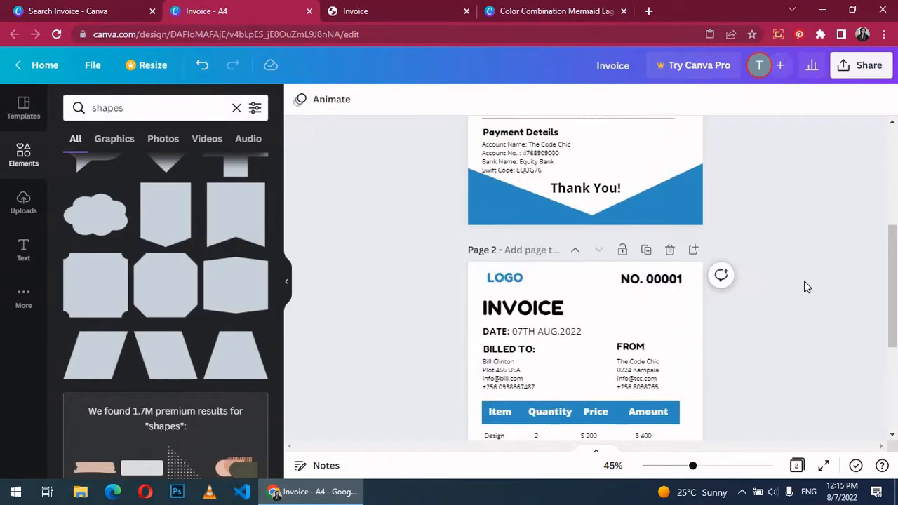
pyautogui.scroll(-4, 804, 281)
pyautogui.scroll(2, 804, 280)
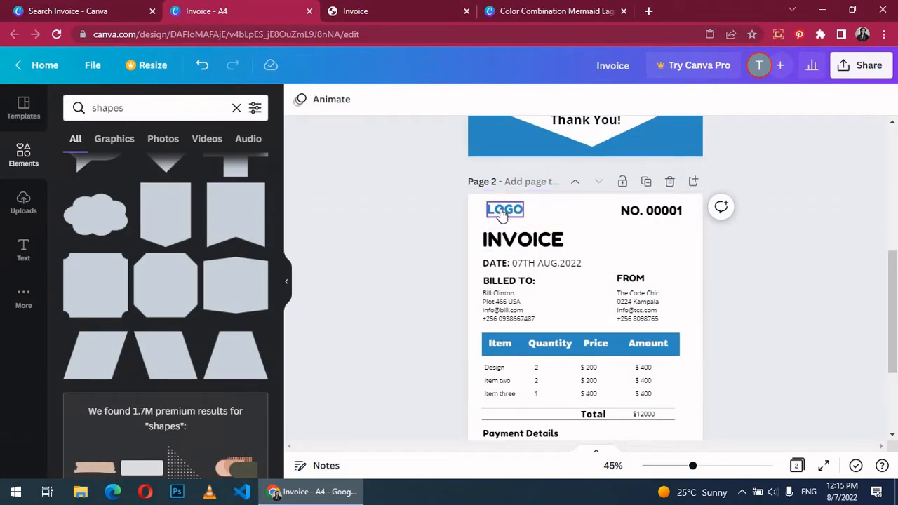
pyautogui.click(503, 212)
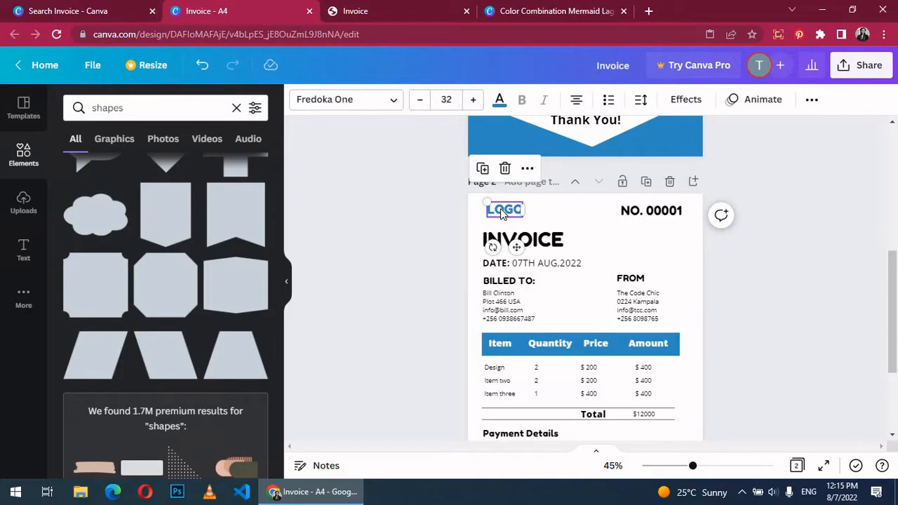
pyautogui.click(21, 208)
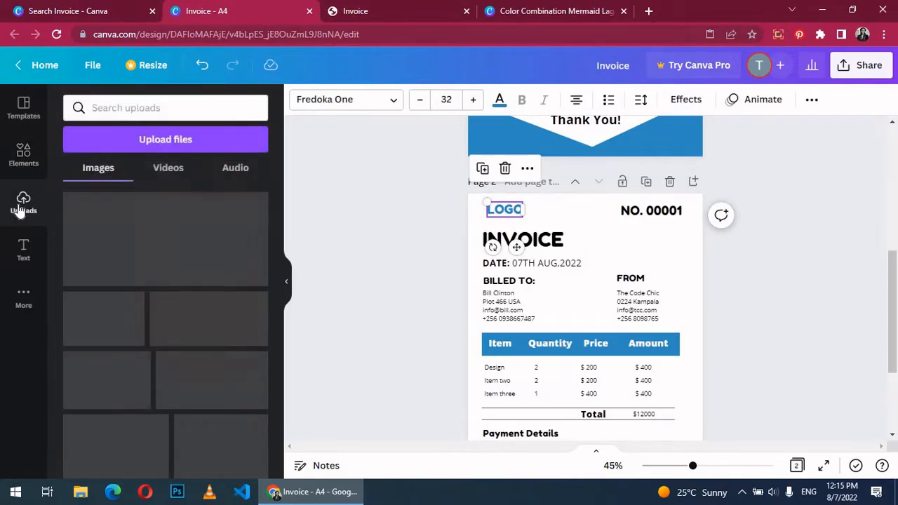
pyautogui.click(165, 140)
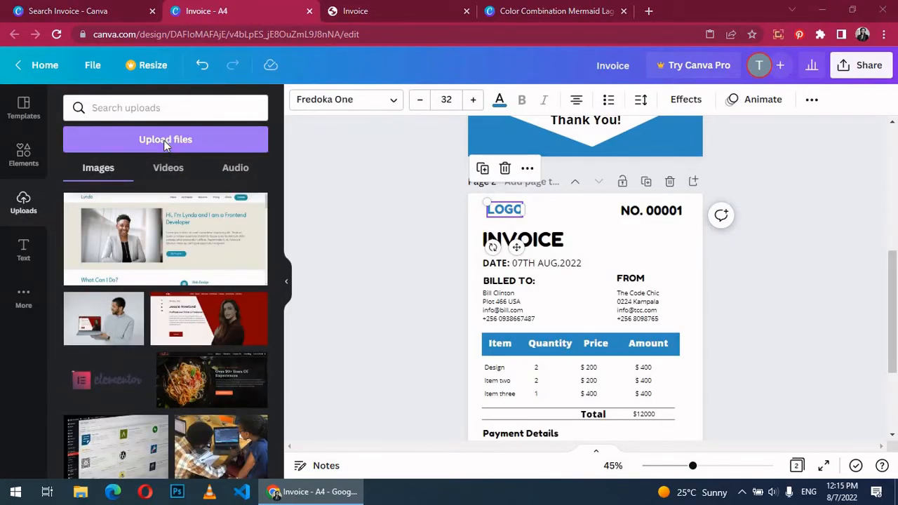
pyautogui.scroll(-3, 503, 253)
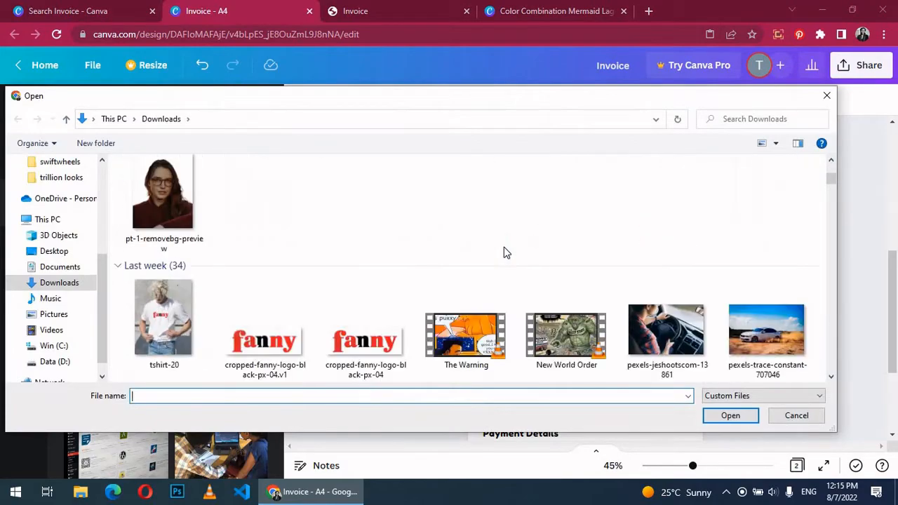
pyautogui.click(357, 335)
pyautogui.click(721, 412)
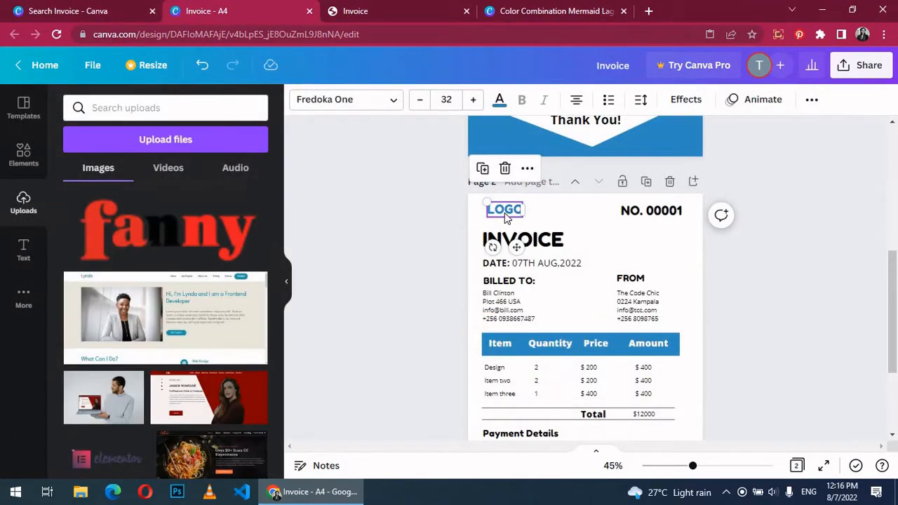
# Step: Delete the LOGO placeholder and place the uploaded logo top-left above INVOICE
pyautogui.rightClick(506, 211)
pyautogui.click(515, 210)
pyautogui.click(505, 168)
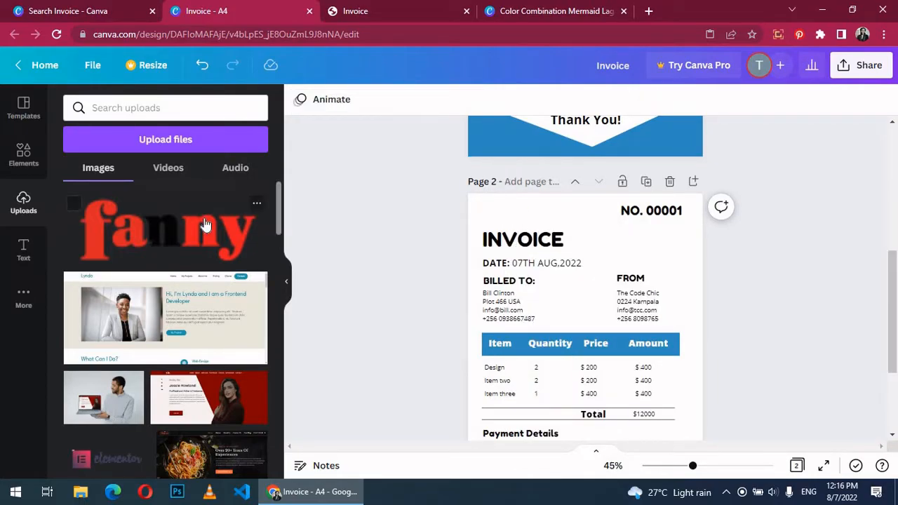
pyautogui.click(205, 224)
pyautogui.moveTo(603, 363); pyautogui.dragTo(535, 215)
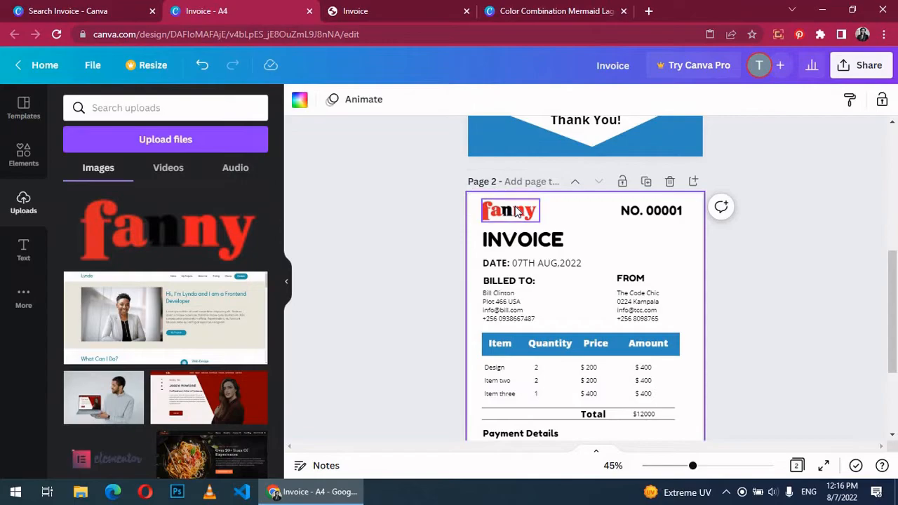
pyautogui.click(515, 212)
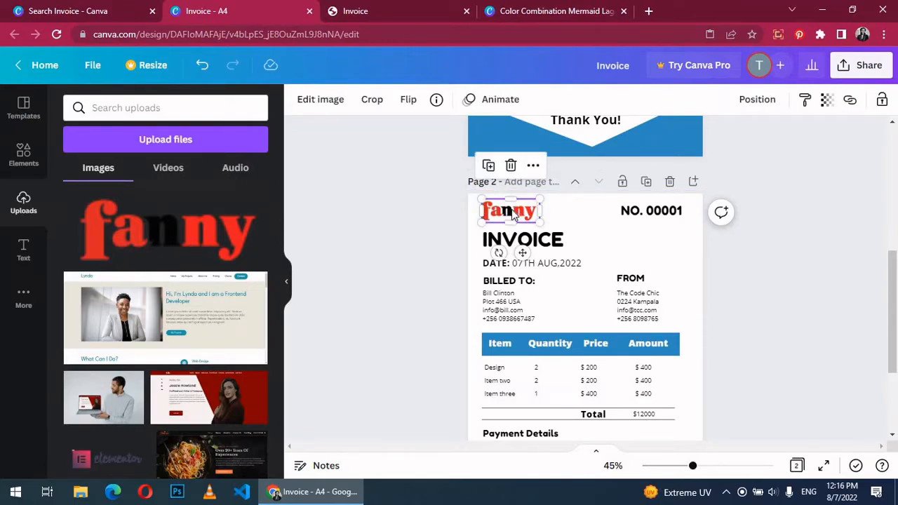
# Step: Turn both footer triangles red to match the logo
pyautogui.click(803, 292)
pyautogui.scroll(-2, 803, 289)
pyautogui.click(658, 356)
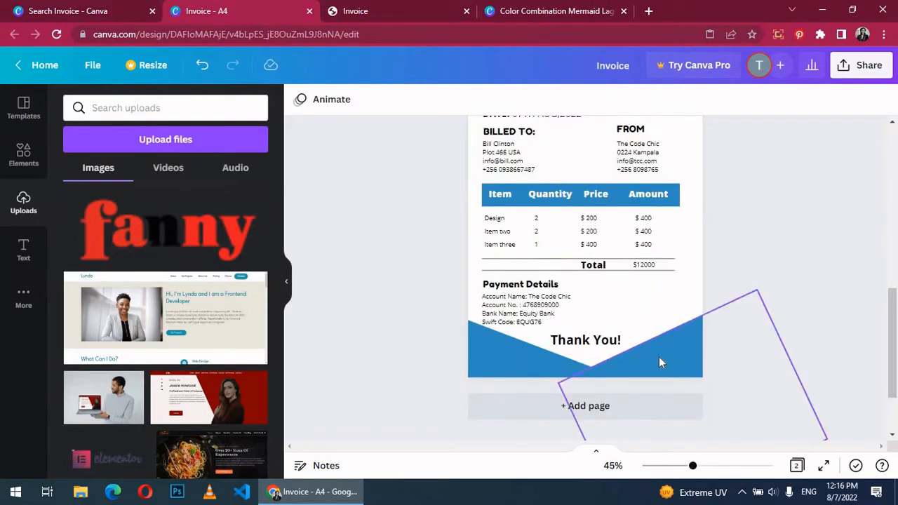
pyautogui.click(370, 101)
pyautogui.click(76, 391)
pyautogui.click(112, 296)
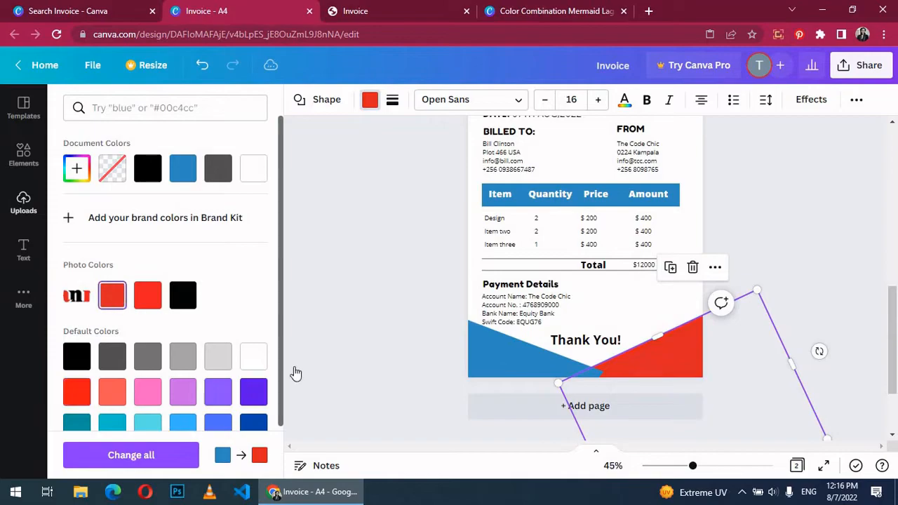
pyautogui.click(443, 315)
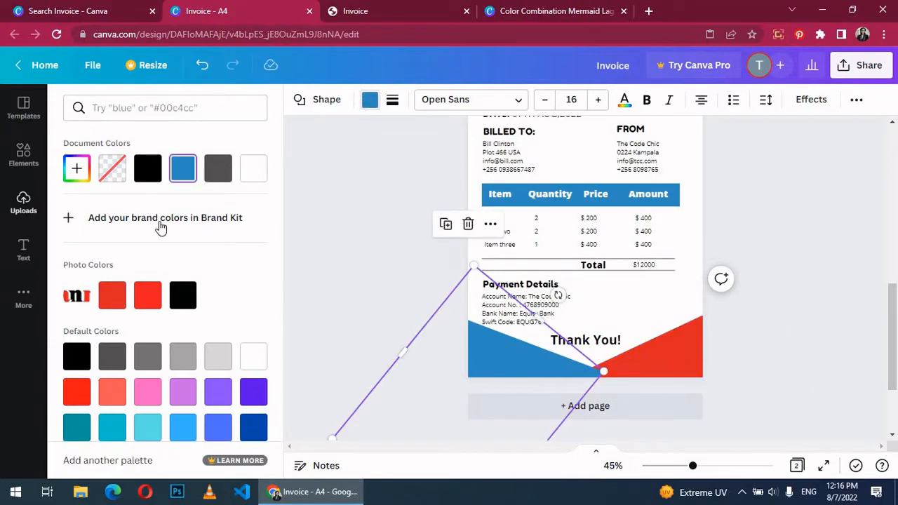
pyautogui.click(112, 296)
pyautogui.click(847, 331)
# Step: Make the table header bar red
pyautogui.scroll(1, 692, 317)
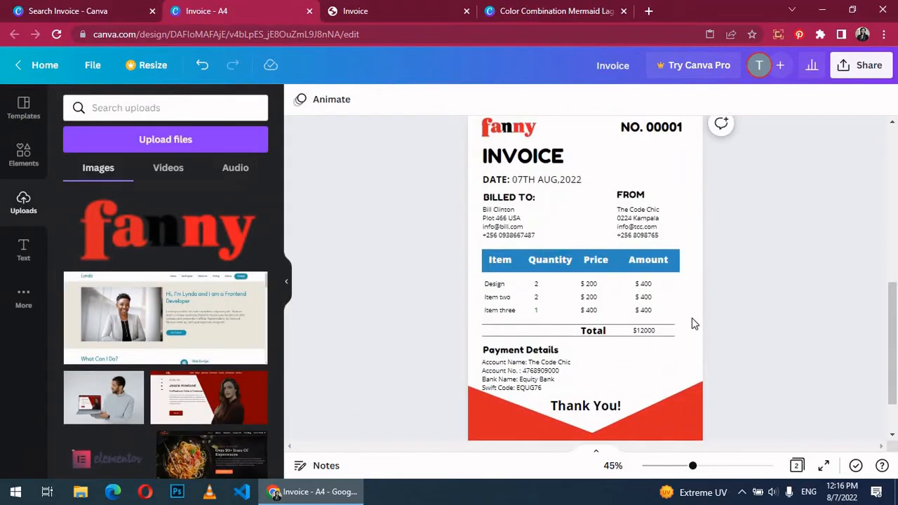
pyautogui.click(674, 260)
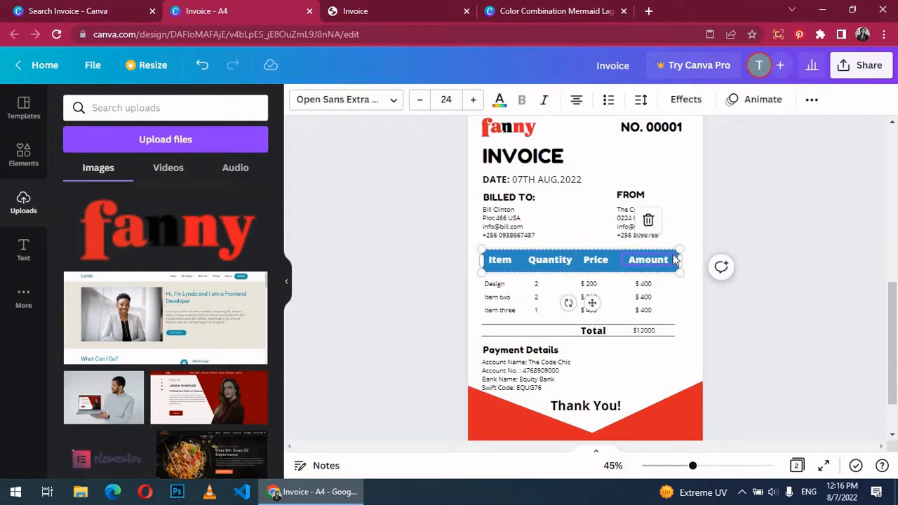
pyautogui.click(674, 260)
pyautogui.click(370, 99)
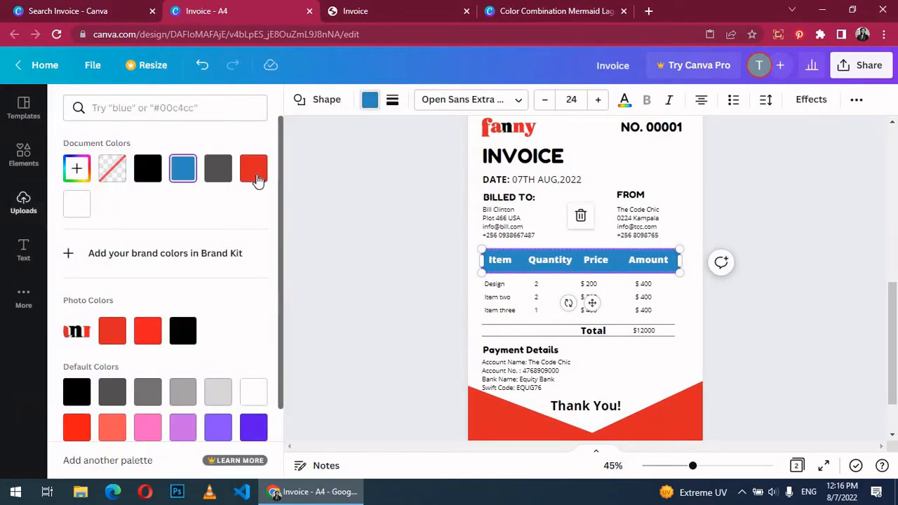
pyautogui.click(253, 168)
pyautogui.click(791, 297)
# Step: Change the invoice number from NO. 00001 to NO. 00002
pyautogui.scroll(3, 792, 298)
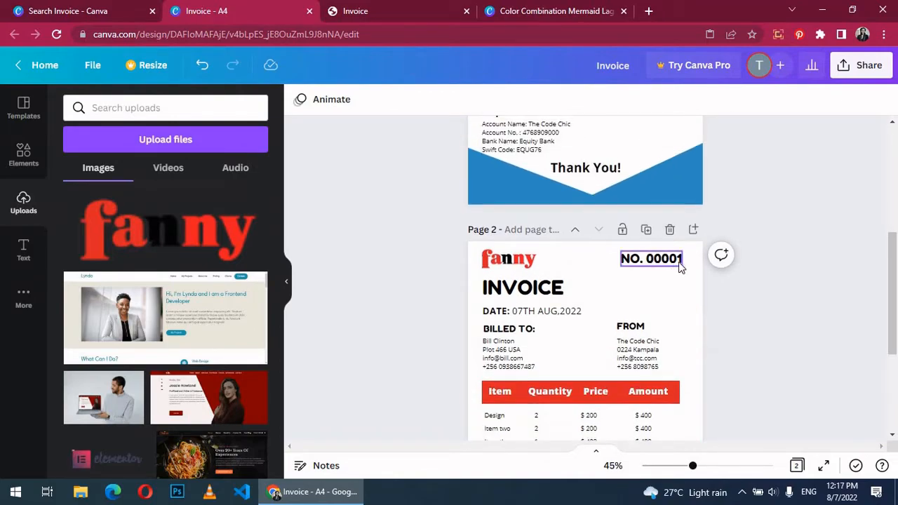
pyautogui.click(680, 265)
pyautogui.press('BackSpace')
pyautogui.write('2')
pyautogui.click(781, 211)
pyautogui.scroll(-2, 781, 211)
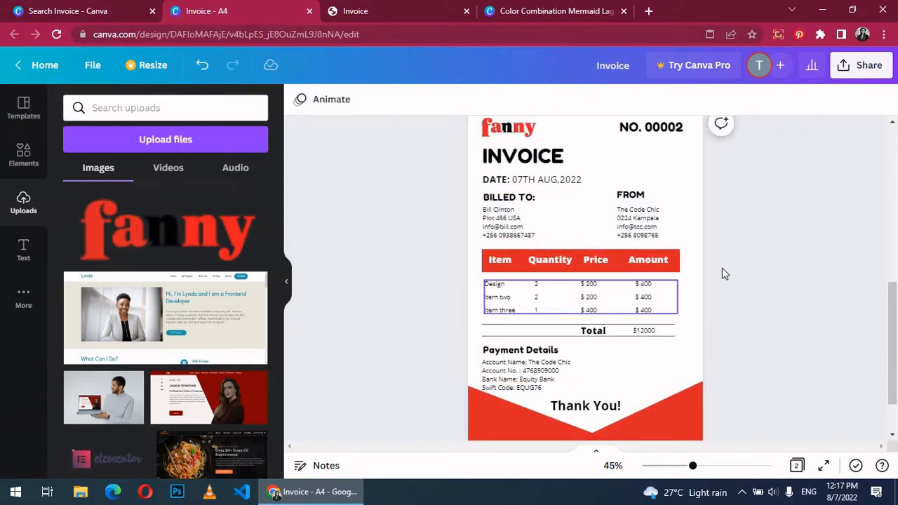
# Step: Download both pages as a PDF Standard file
pyautogui.click(849, 68)
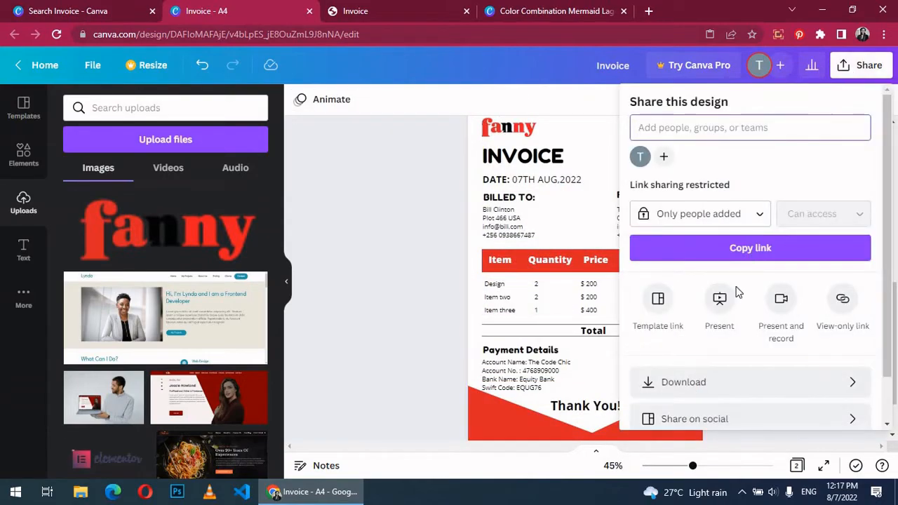
pyautogui.click(731, 379)
pyautogui.click(750, 216)
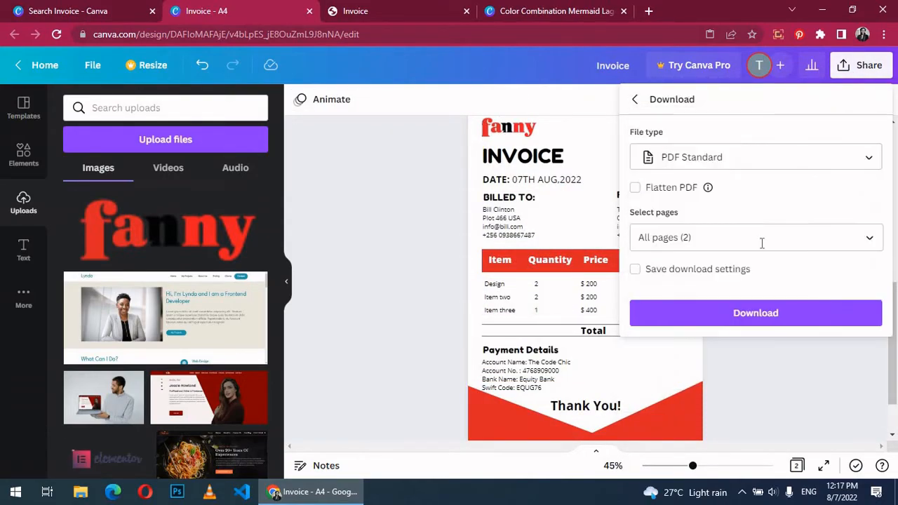
pyautogui.click(785, 309)
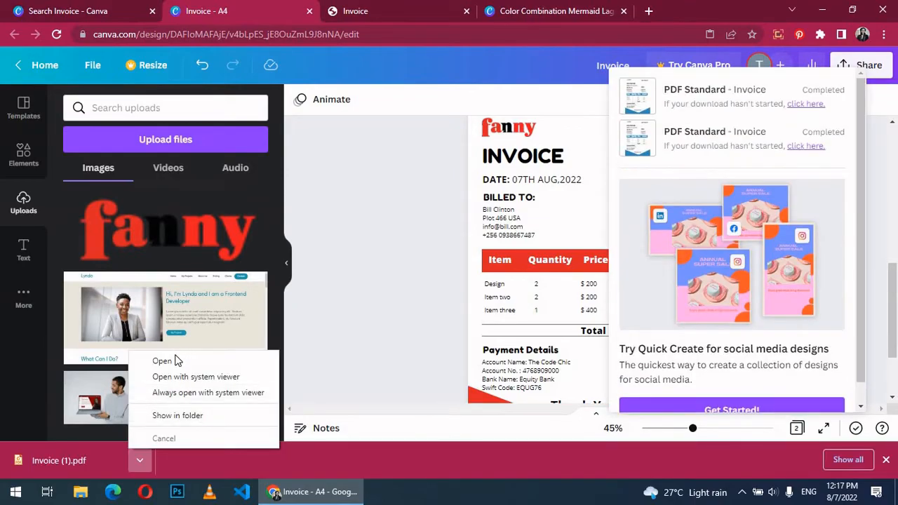
# Step: Open Invoice (1).pdf and scroll through the blue original and red NO. 00002 pages
pyautogui.click(174, 362)
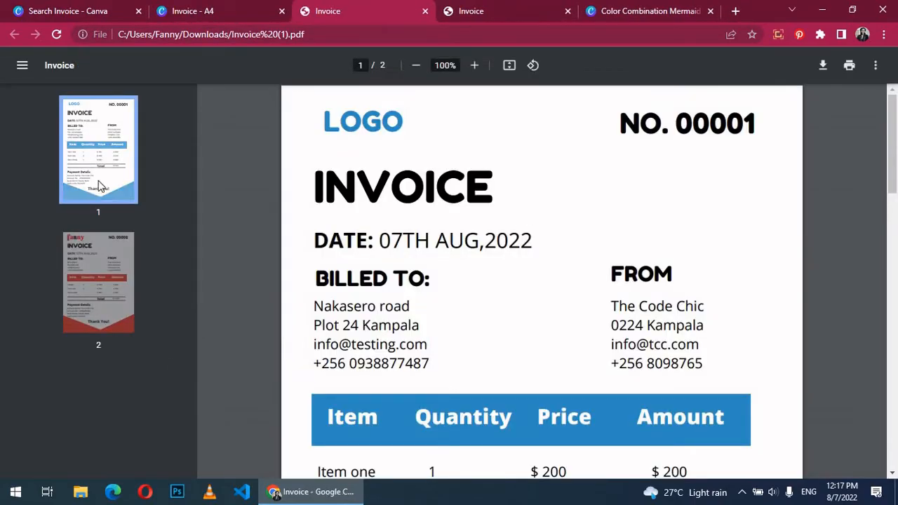
pyautogui.scroll(-4, 517, 194)
pyautogui.scroll(-6, 517, 195)
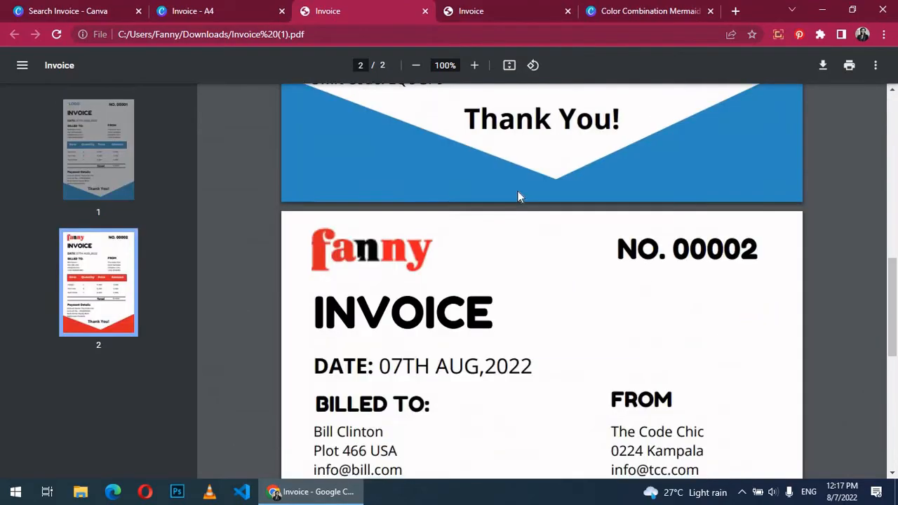
pyautogui.scroll(1, 336, 222)
pyautogui.scroll(-6, 626, 240)
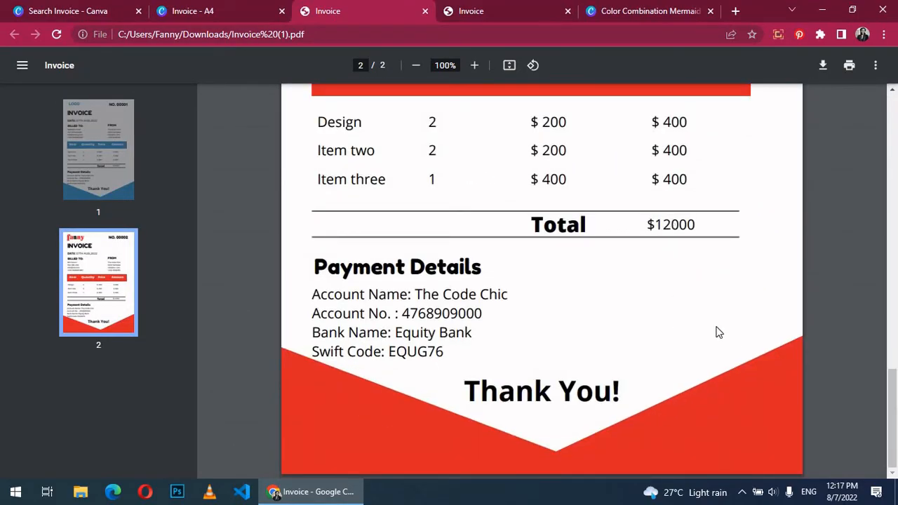
pyautogui.scroll(5, 718, 283)
pyautogui.scroll(6, 716, 278)
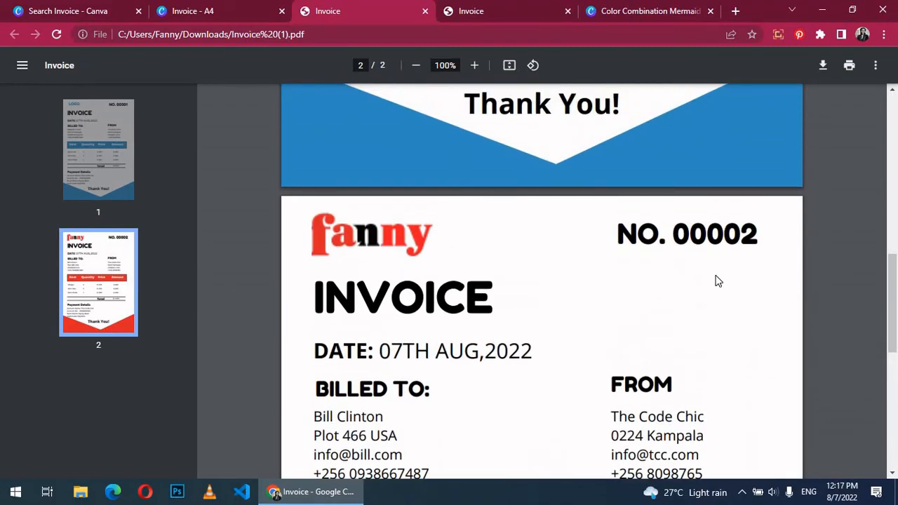
pyautogui.scroll(-6, 632, 274)
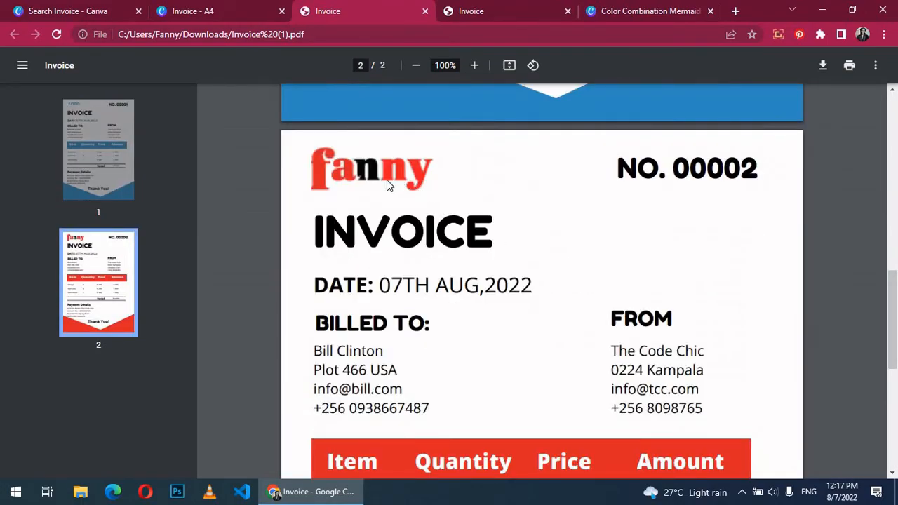
pyautogui.scroll(-5, 620, 209)
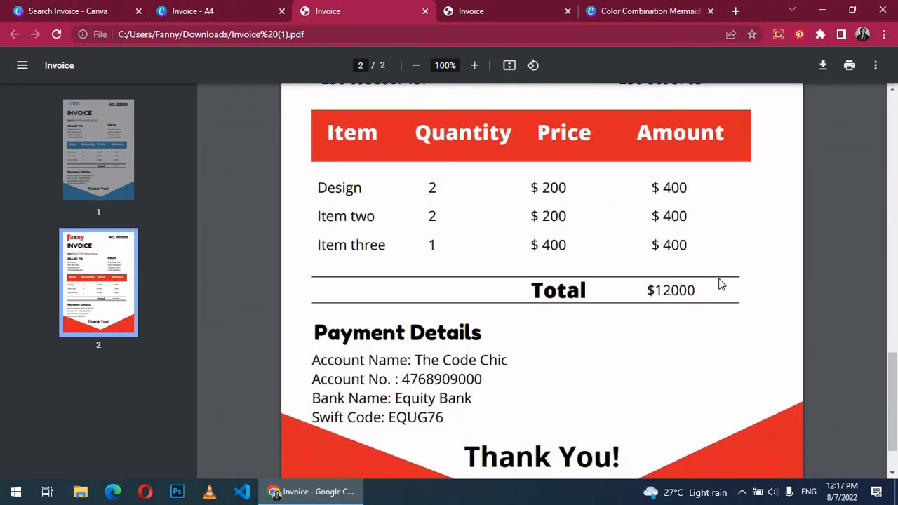
pyautogui.scroll(-2, 719, 284)
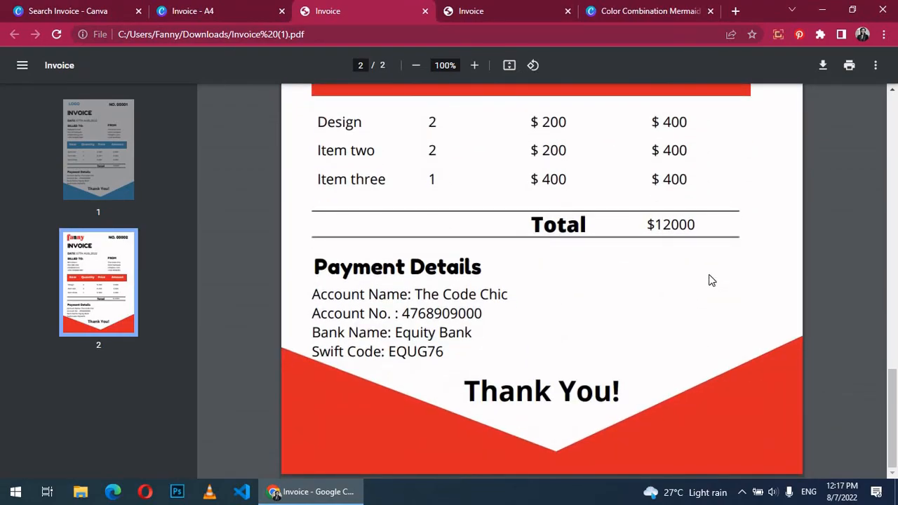